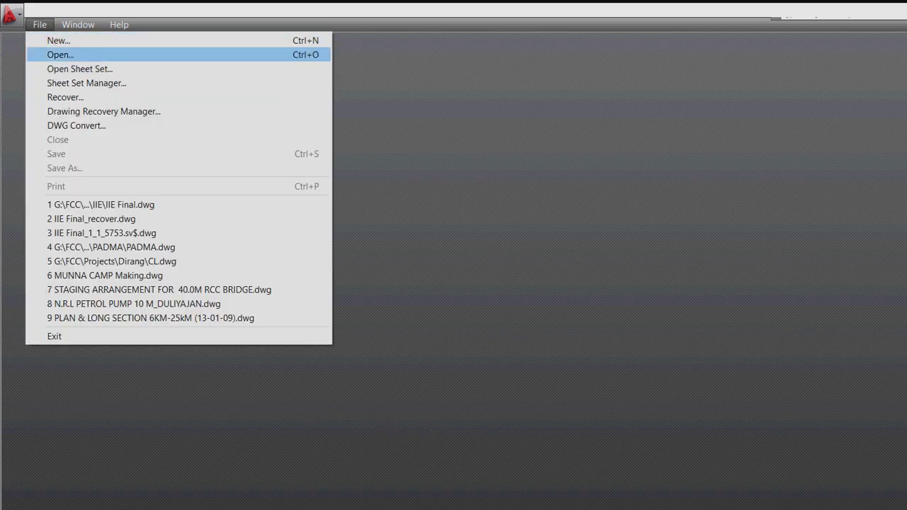
Step: Create a new drawing from the acadiso.dwt template and turn off the grid display
{"action": "key", "text": "Up"}
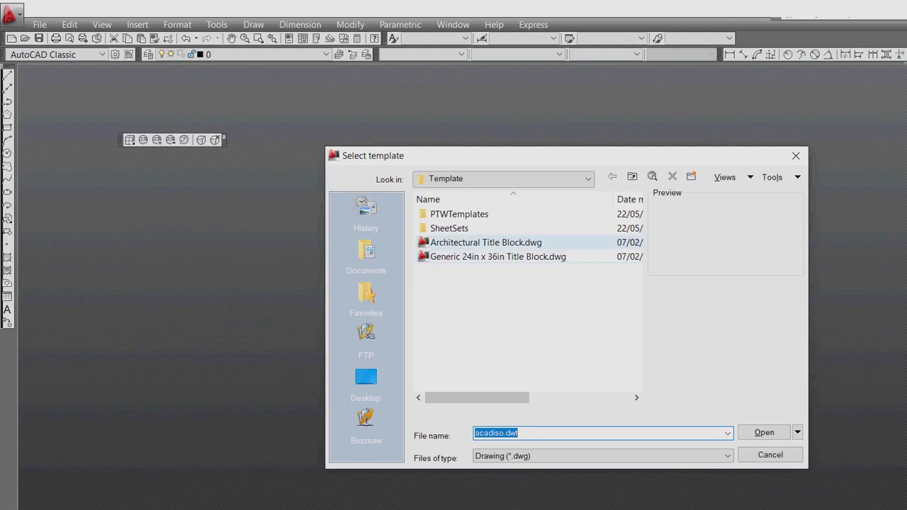
{"action": "left_click", "coordinate": [763, 432]}
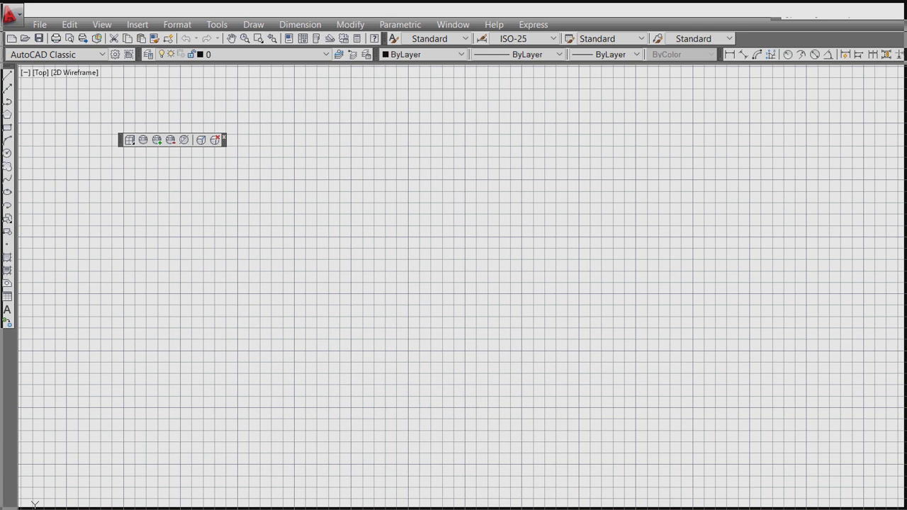
{"action": "key", "text": "F7"}
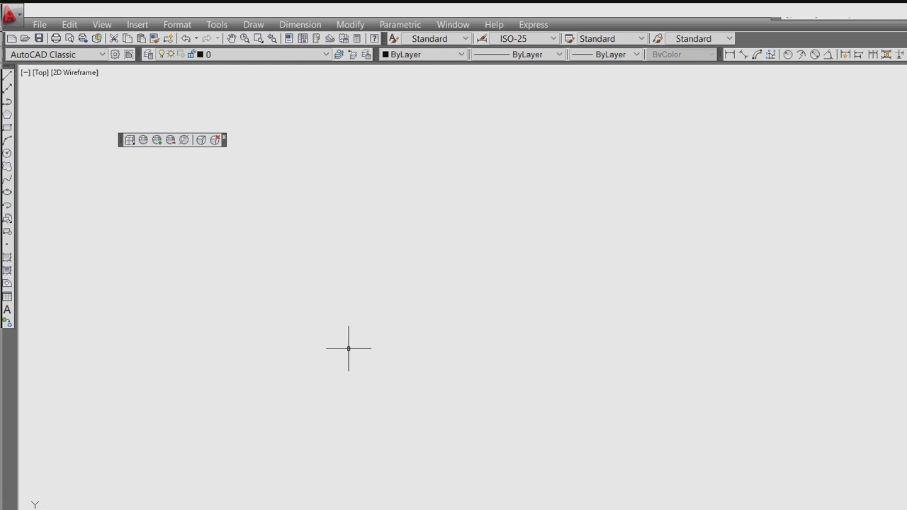
Step: Paste the copied reference image of the Plate and Housing drawings into the empty model space
{"action": "key", "text": "ctrl+v"}
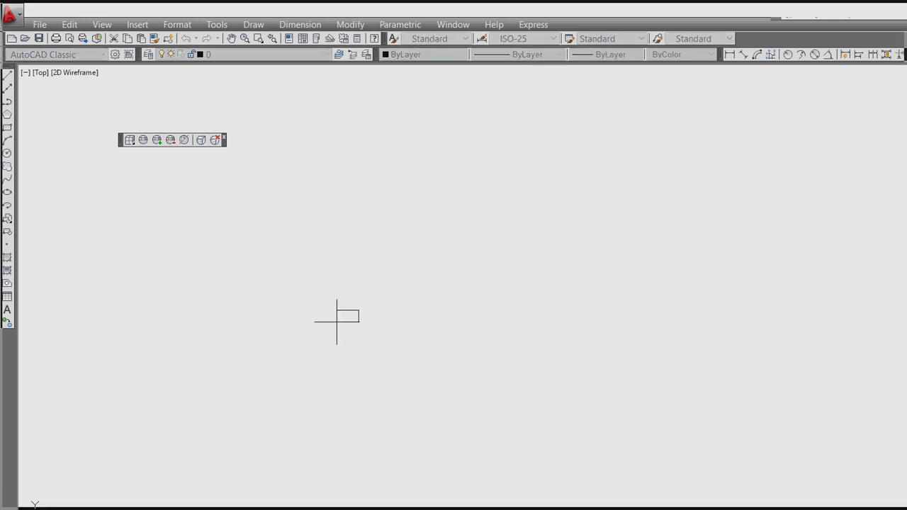
{"action": "scroll", "coordinate": [330, 319], "scroll_direction": "up", "scroll_amount": 10}
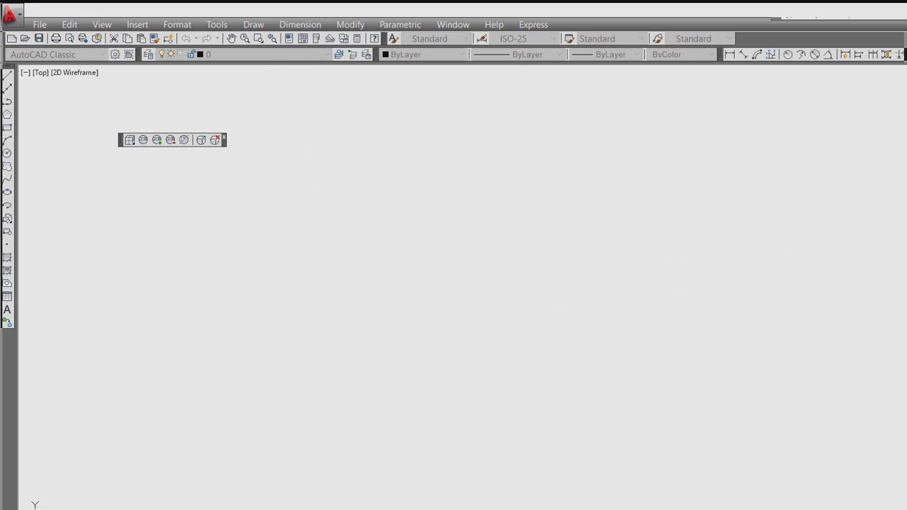
{"action": "left_click", "coordinate": [420, 365]}
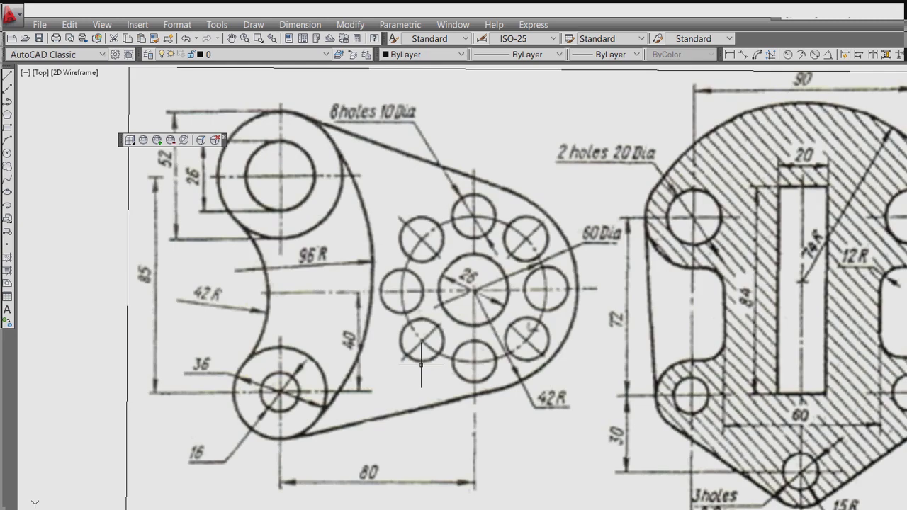
{"action": "scroll", "coordinate": [420, 365], "scroll_direction": "down", "scroll_amount": 5}
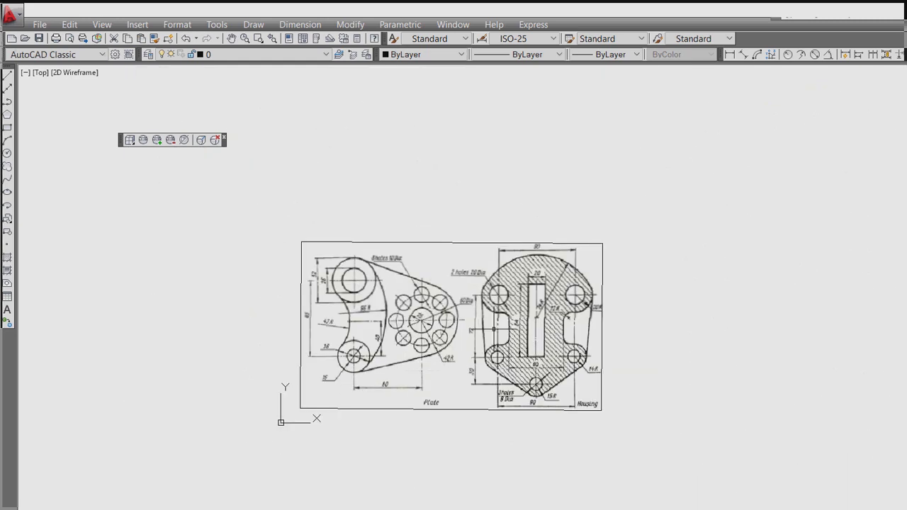
{"action": "scroll", "coordinate": [565, 371], "scroll_direction": "up", "scroll_amount": 2}
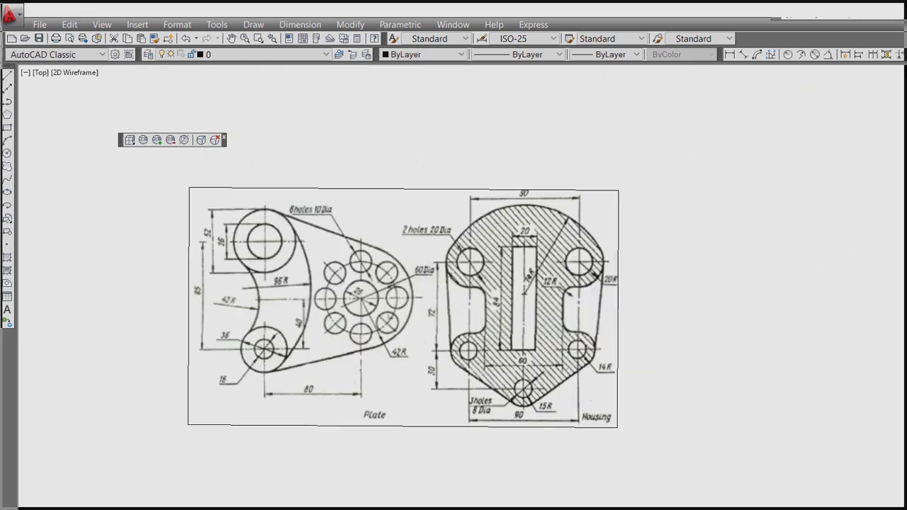
{"action": "scroll", "coordinate": [382, 311], "scroll_direction": "up", "scroll_amount": 2}
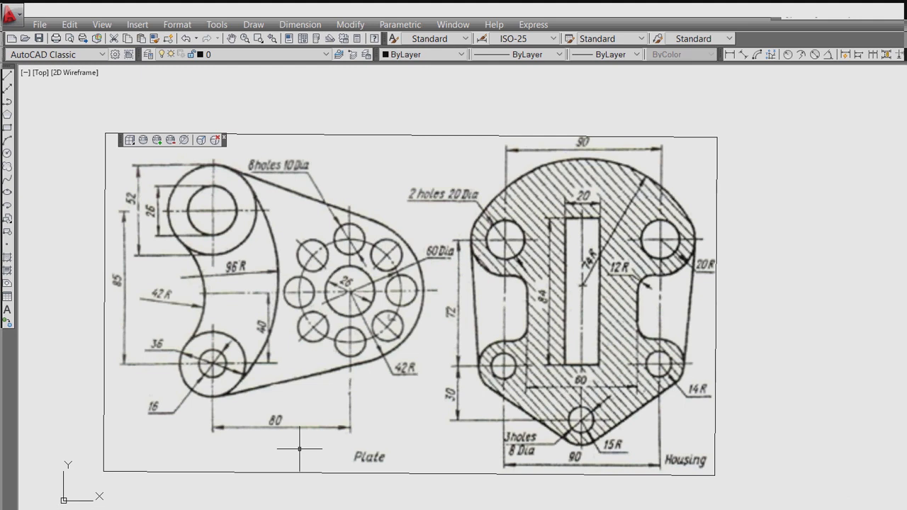
Step: Set the drawing units' length precision to 0, with no decimal places
{"action": "type", "text": "un"}
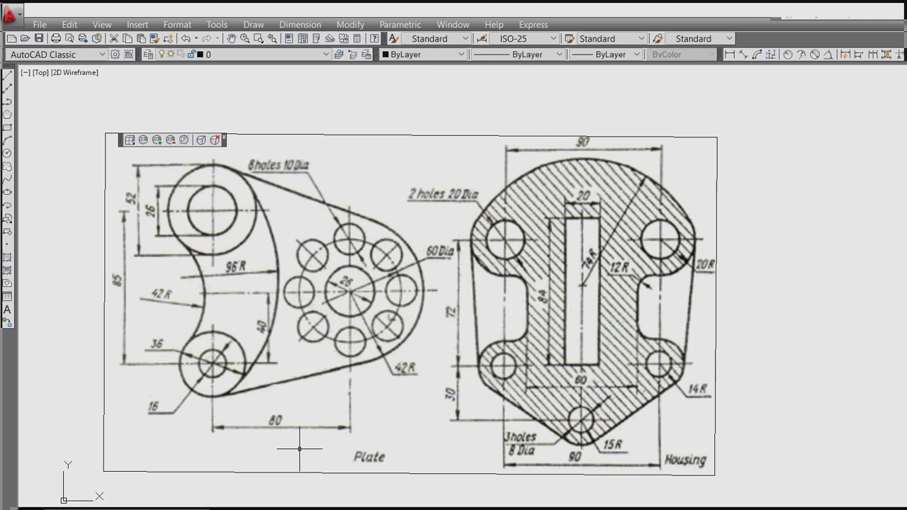
{"action": "key", "text": "Return"}
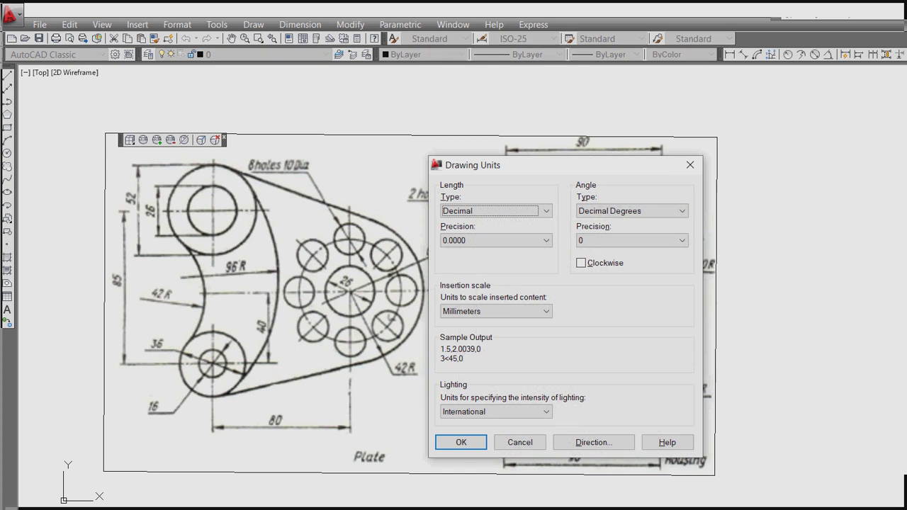
{"action": "left_click", "coordinate": [495, 240]}
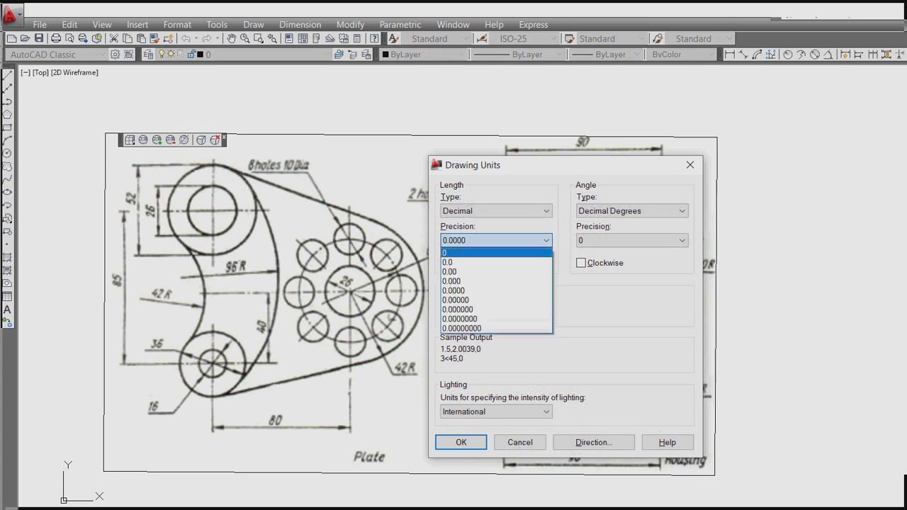
{"action": "left_click", "coordinate": [496, 250]}
{"action": "key", "text": "Return"}
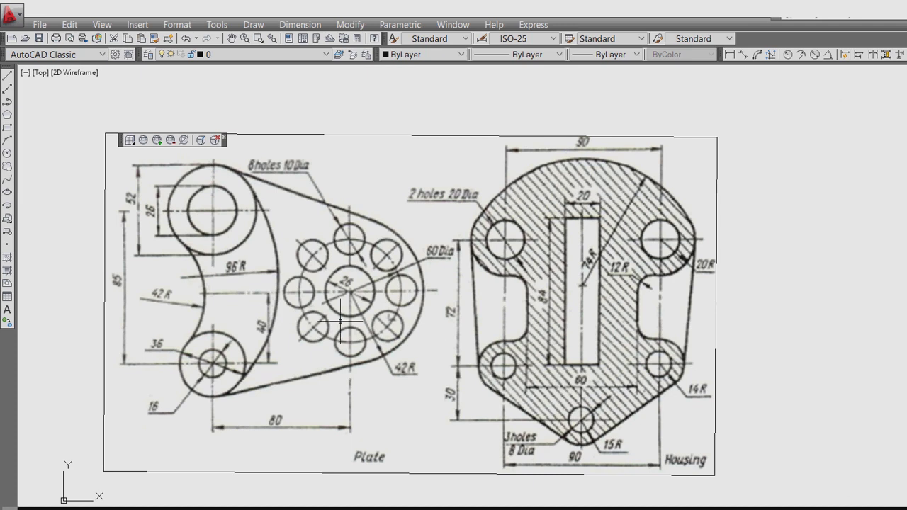
Step: Create three new layers named CL, DIM and OBJ
{"action": "scroll", "coordinate": [211, 307], "scroll_direction": "up", "scroll_amount": 2}
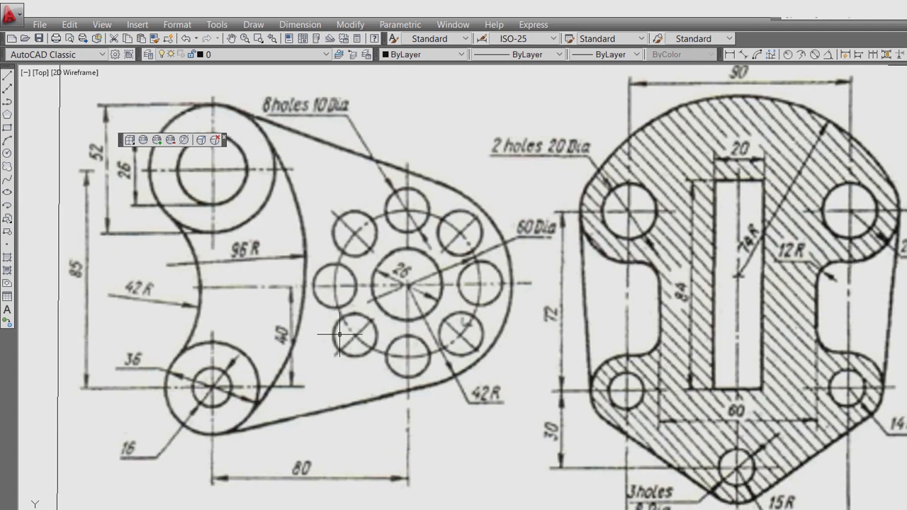
{"action": "scroll", "coordinate": [347, 328], "scroll_direction": "down", "scroll_amount": 2}
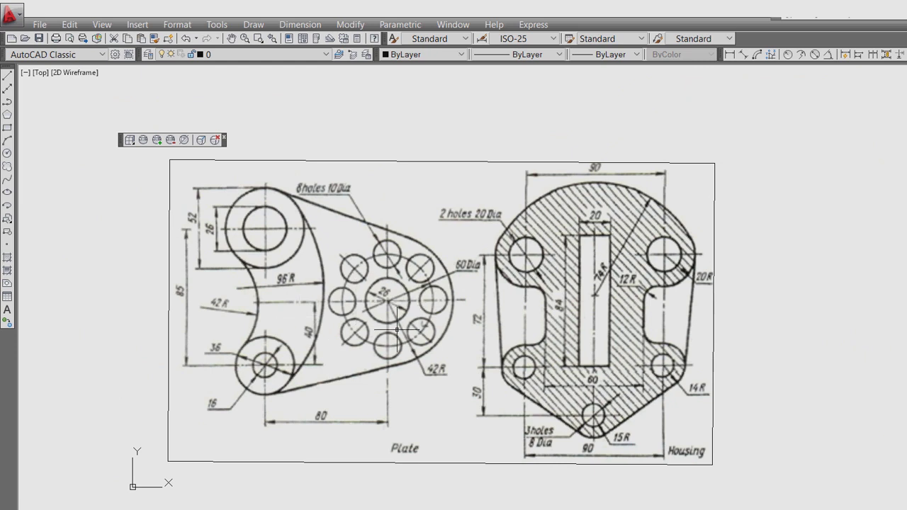
{"action": "scroll", "coordinate": [331, 299], "scroll_direction": "down", "scroll_amount": 2}
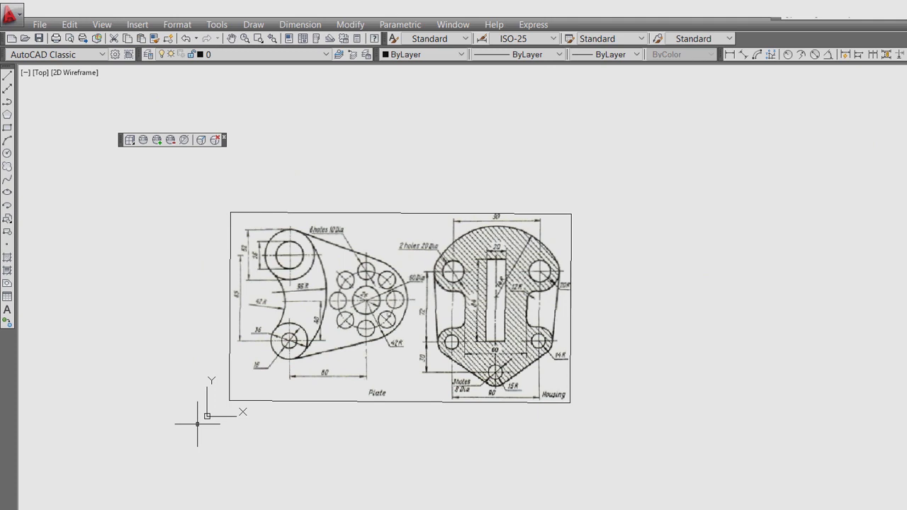
{"action": "type", "text": "la"}
{"action": "key", "text": "Return"}
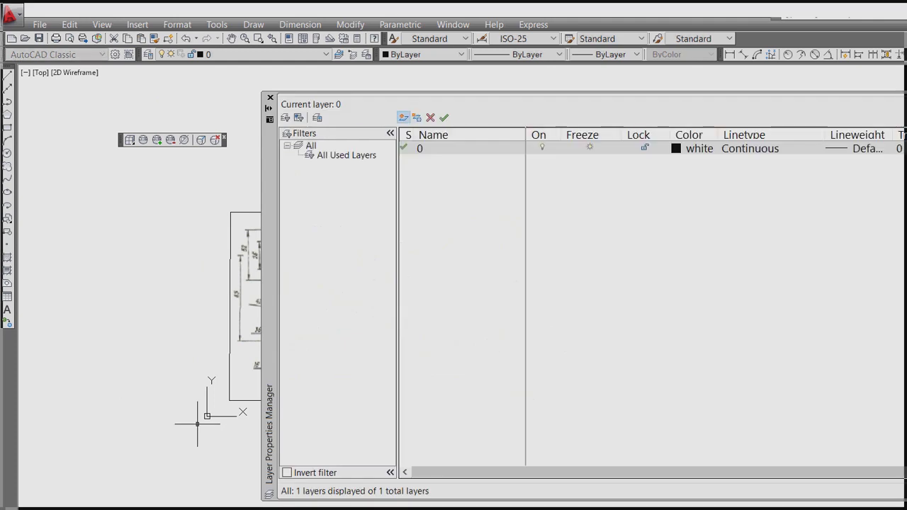
{"action": "left_click", "coordinate": [403, 117]}
{"action": "type", "text": "CL"}
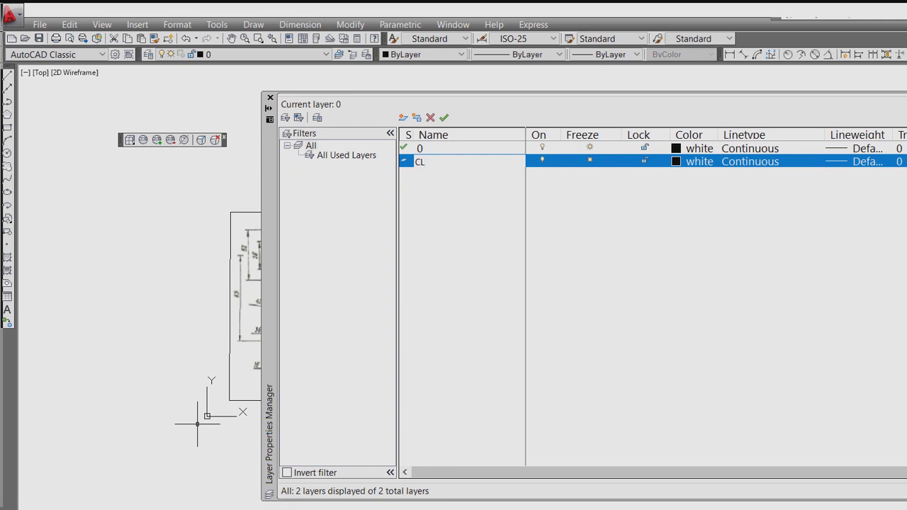
{"action": "left_click", "coordinate": [404, 117]}
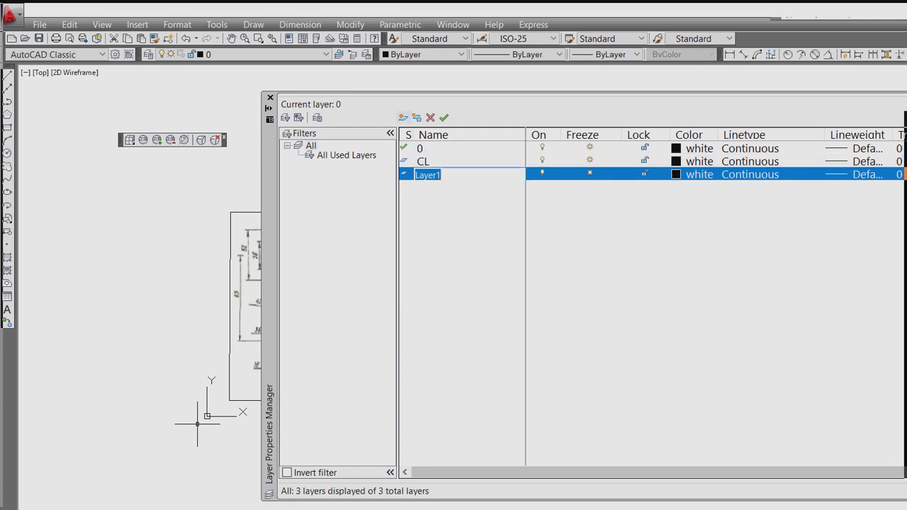
{"action": "type", "text": "DIM"}
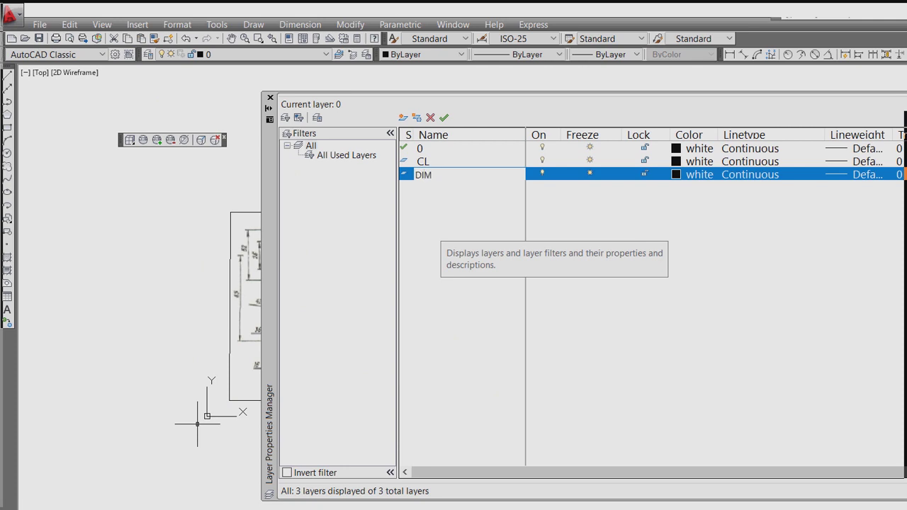
{"action": "left_click", "coordinate": [403, 117]}
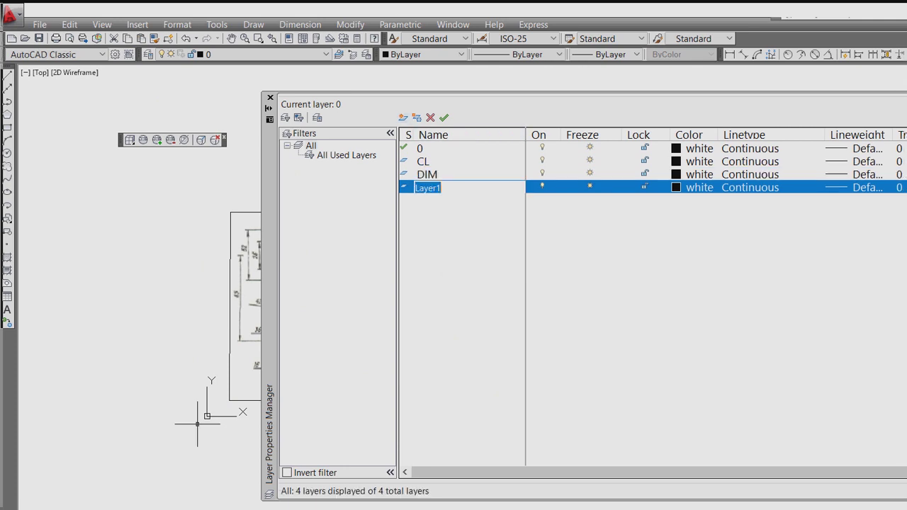
{"action": "type", "text": "OBJ"}
Step: Assign index colour 70 to layer CL, 170 to layer DIM and 12 to layer OBJ
{"action": "left_click", "coordinate": [693, 161]}
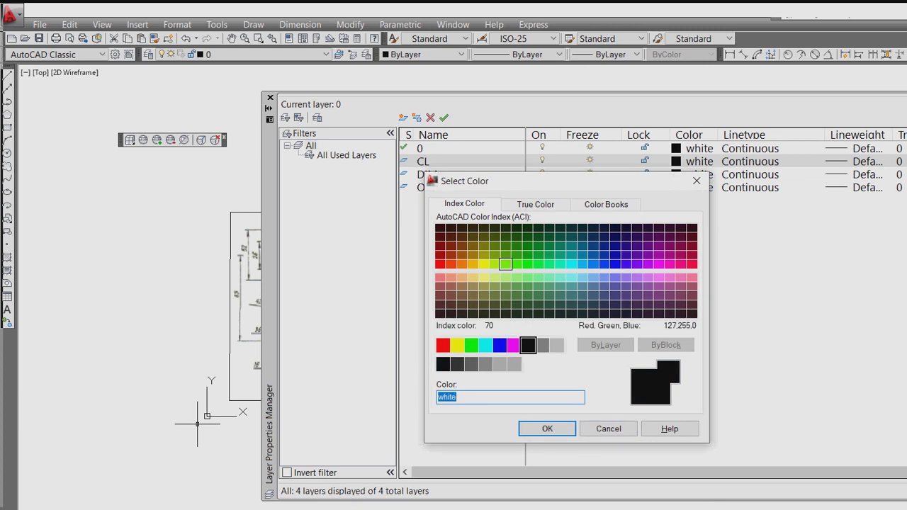
{"action": "left_click", "coordinate": [505, 264]}
{"action": "left_click", "coordinate": [547, 429]}
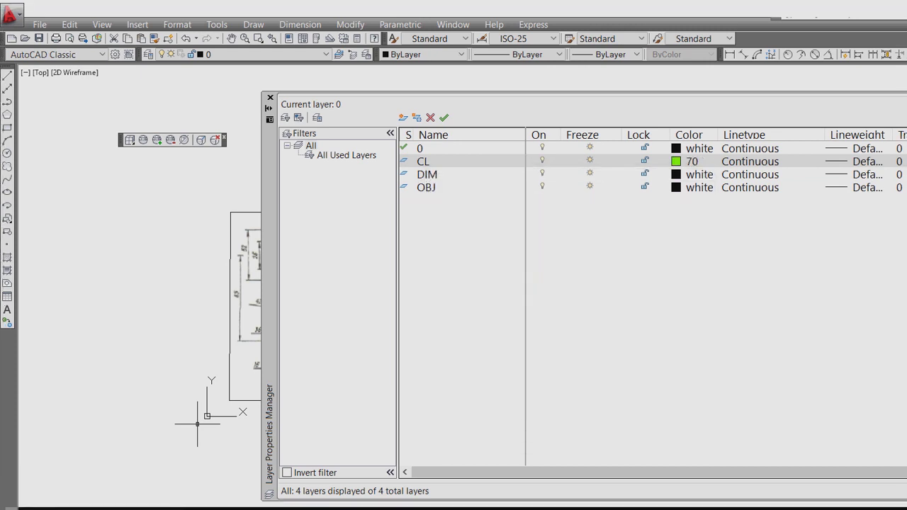
{"action": "left_click", "coordinate": [694, 174]}
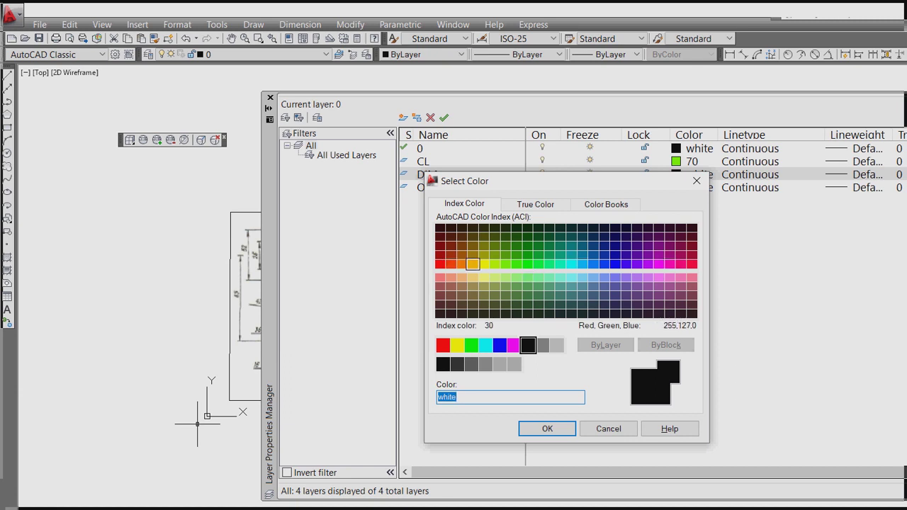
{"action": "left_click", "coordinate": [615, 264]}
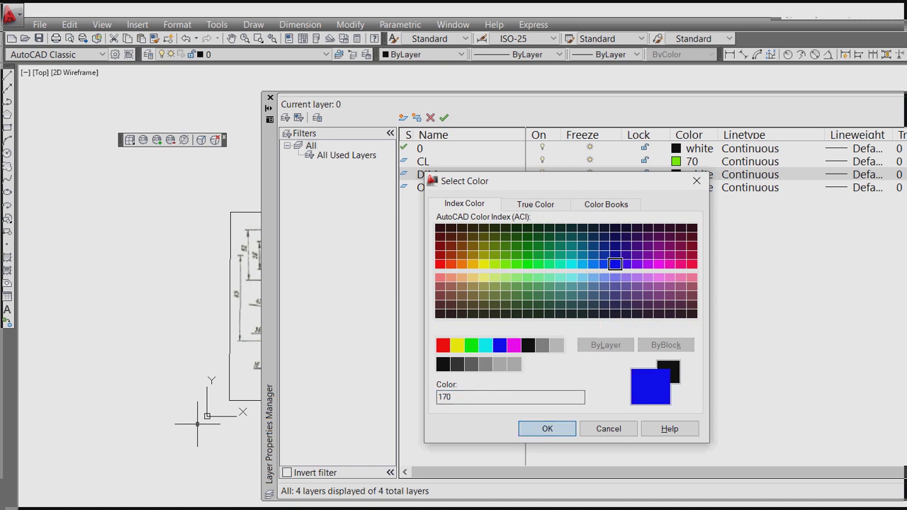
{"action": "left_click", "coordinate": [547, 428]}
{"action": "left_click", "coordinate": [676, 187]}
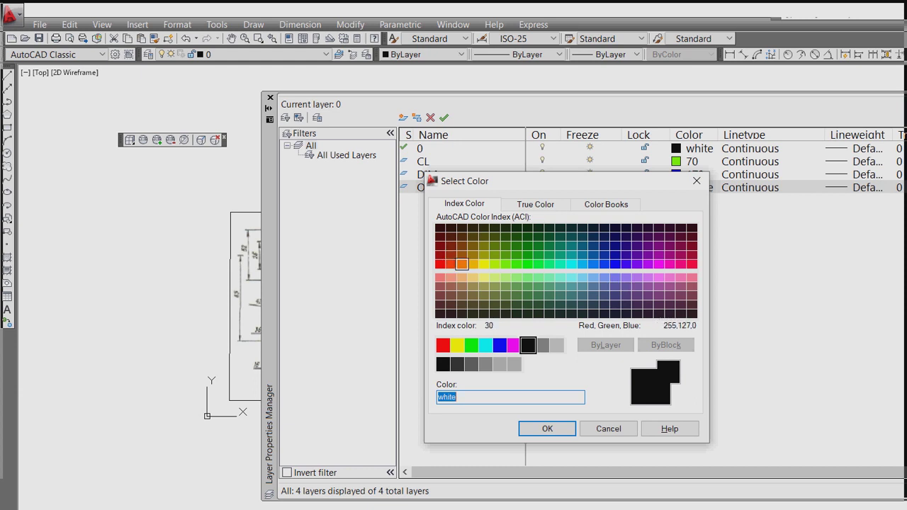
{"action": "left_click", "coordinate": [440, 255]}
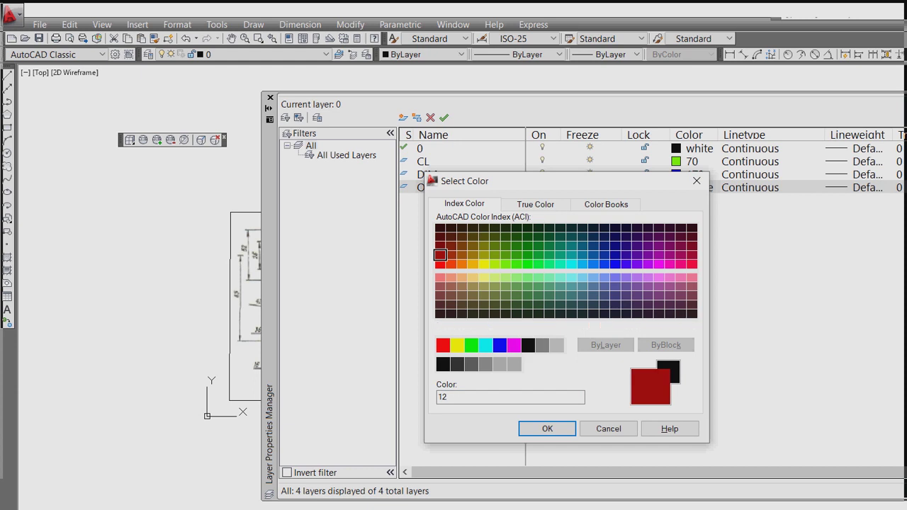
{"action": "left_click", "coordinate": [547, 428]}
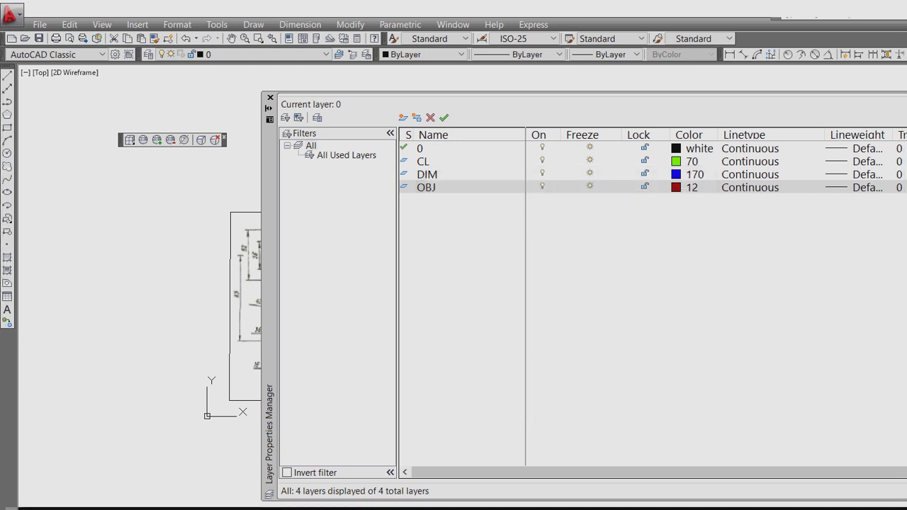
Step: Load the CENTER linetype from acadiso.lin and assign it to the CL layer
{"action": "left_click", "coordinate": [749, 161]}
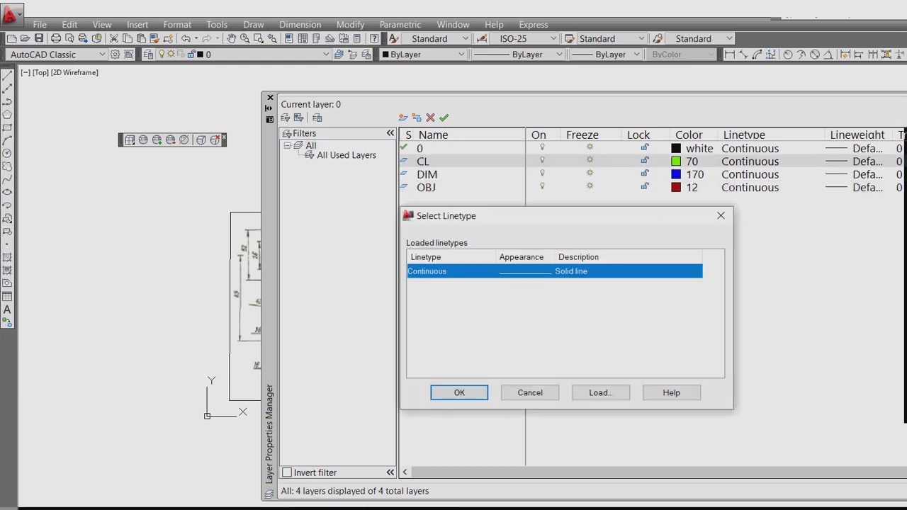
{"action": "left_click", "coordinate": [600, 392]}
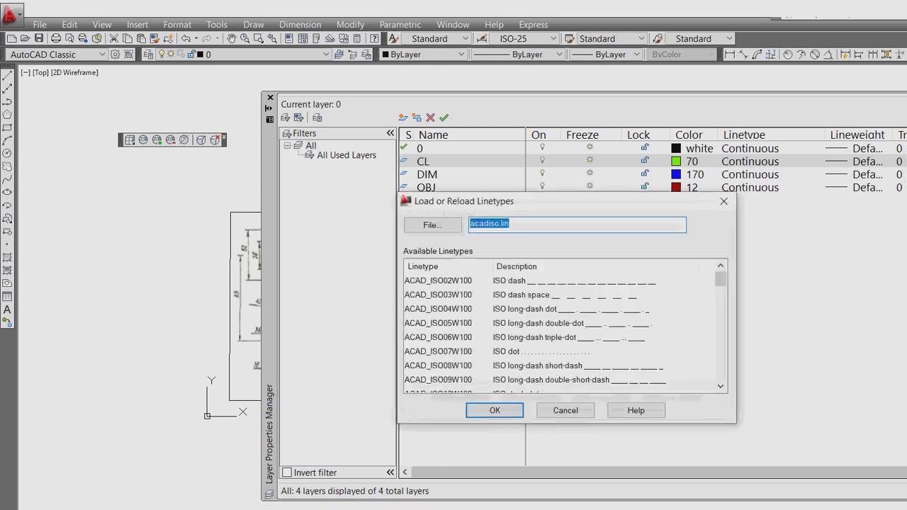
{"action": "scroll", "coordinate": [538, 333], "scroll_direction": "down", "scroll_amount": 6}
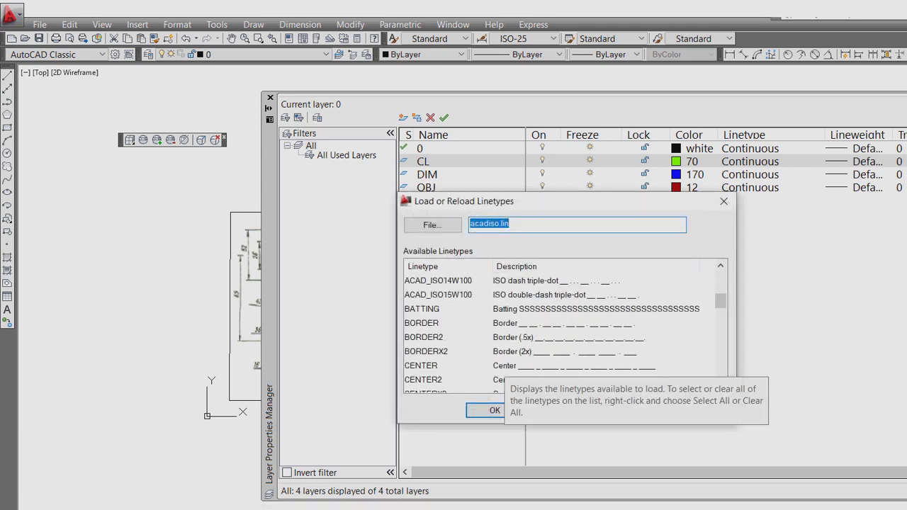
{"action": "left_click", "coordinate": [421, 281]}
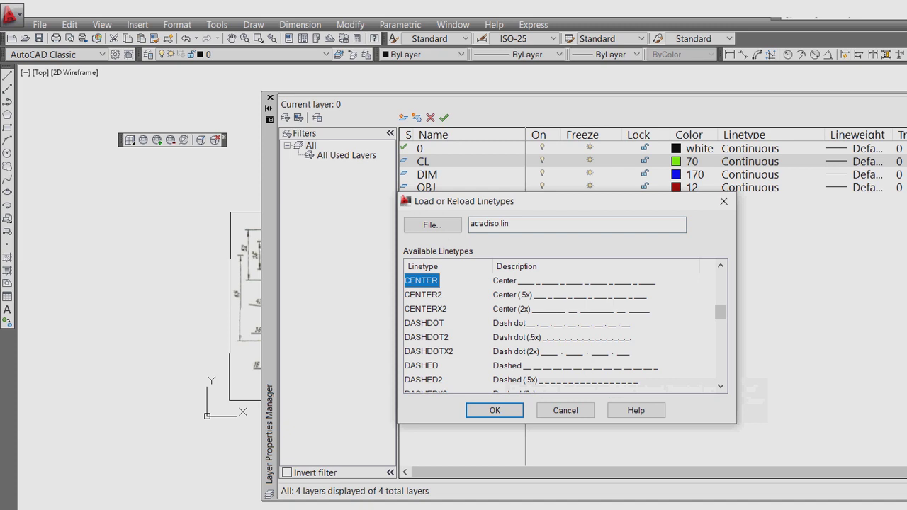
{"action": "left_click", "coordinate": [494, 411]}
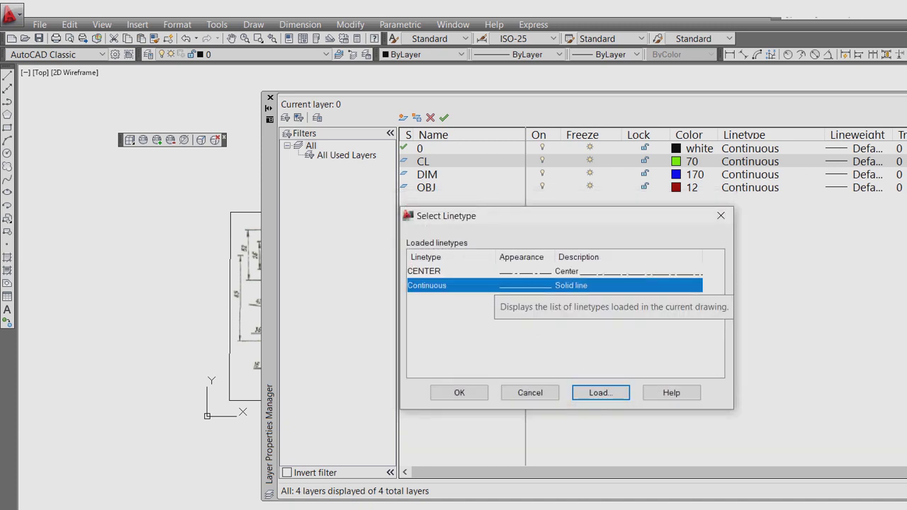
{"action": "left_click", "coordinate": [496, 272]}
{"action": "left_click", "coordinate": [459, 392]}
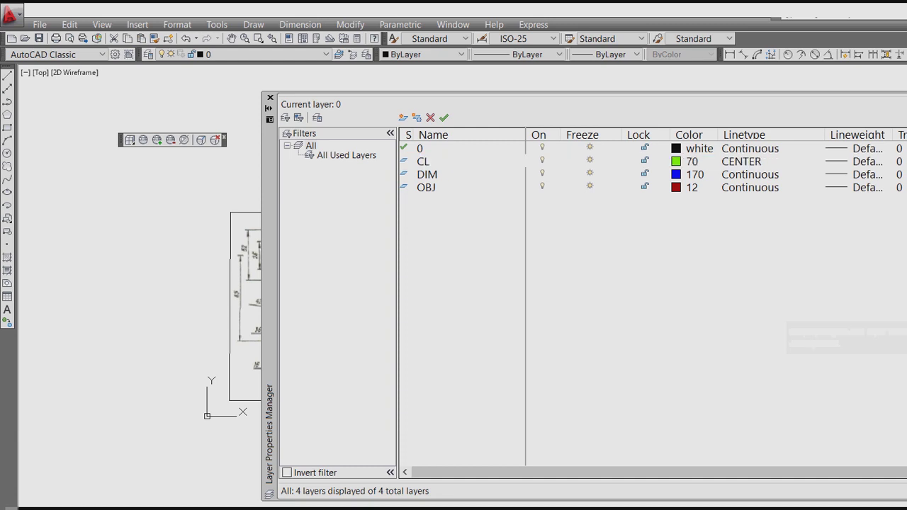
Step: Make OBJ the current layer
{"action": "left_click", "coordinate": [426, 187]}
{"action": "key", "text": "alt+c"}
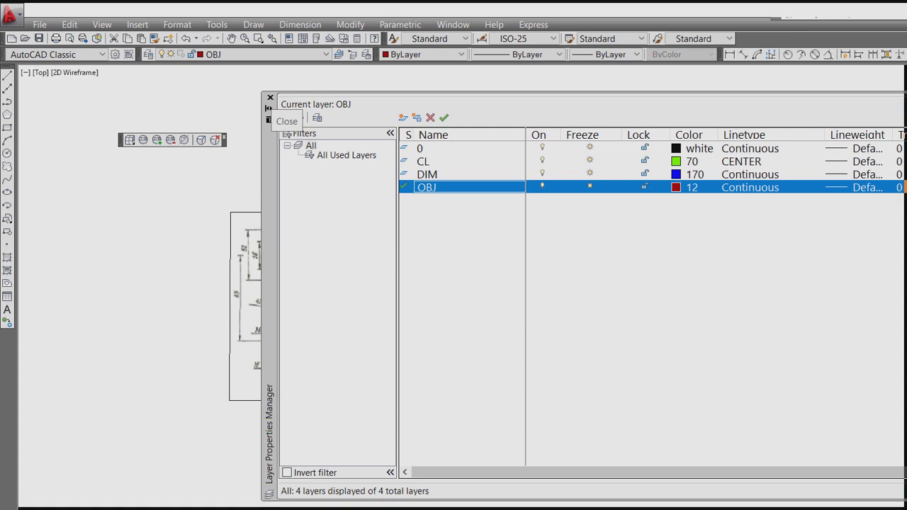
Step: Make CL the current layer and close the layer manager
{"action": "left_click", "coordinate": [423, 161]}
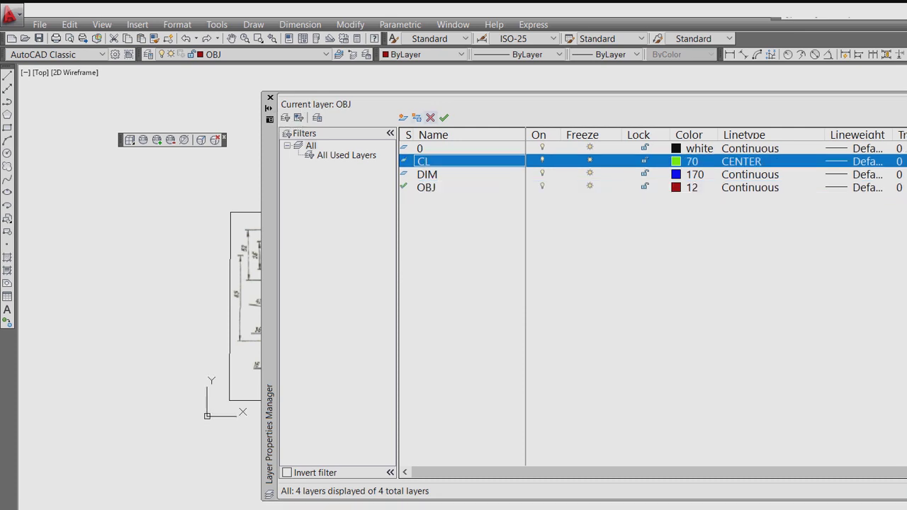
{"action": "key", "text": "alt+c"}
{"action": "left_click", "coordinate": [269, 97]}
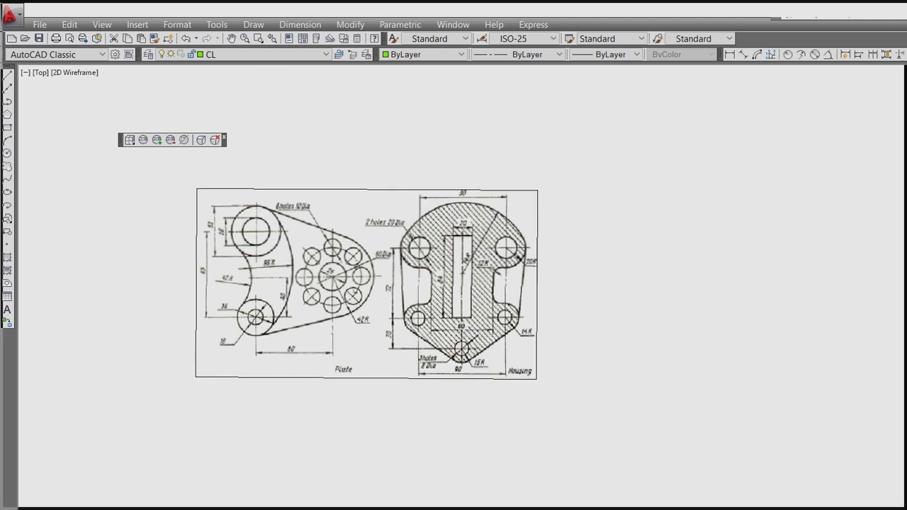
Step: Draw a horizontal centre line beside the reference image with Ortho mode on
{"action": "scroll", "coordinate": [415, 331], "scroll_direction": "up", "scroll_amount": 2}
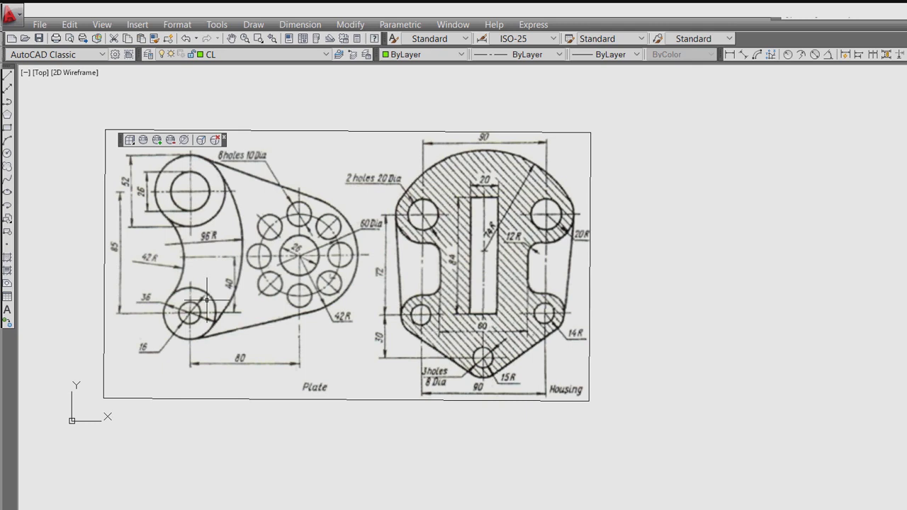
{"action": "type", "text": "l"}
{"action": "key", "text": "Return"}
{"action": "left_click", "coordinate": [665, 304]}
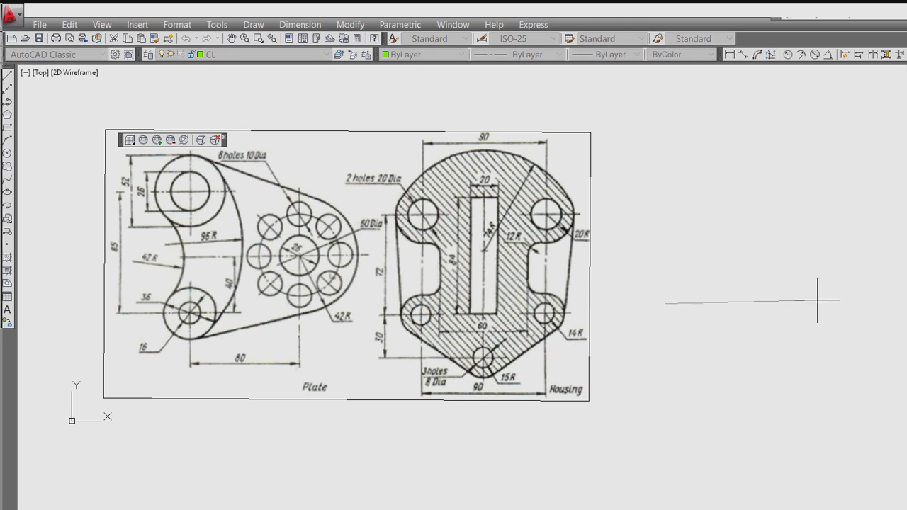
{"action": "key", "text": "F8"}
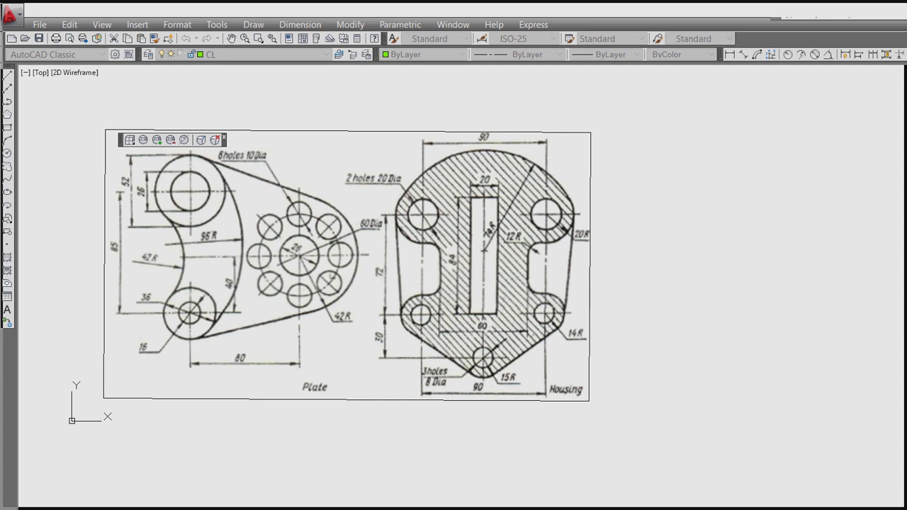
{"action": "left_click", "coordinate": [906, 304]}
{"action": "key", "text": "Escape"}
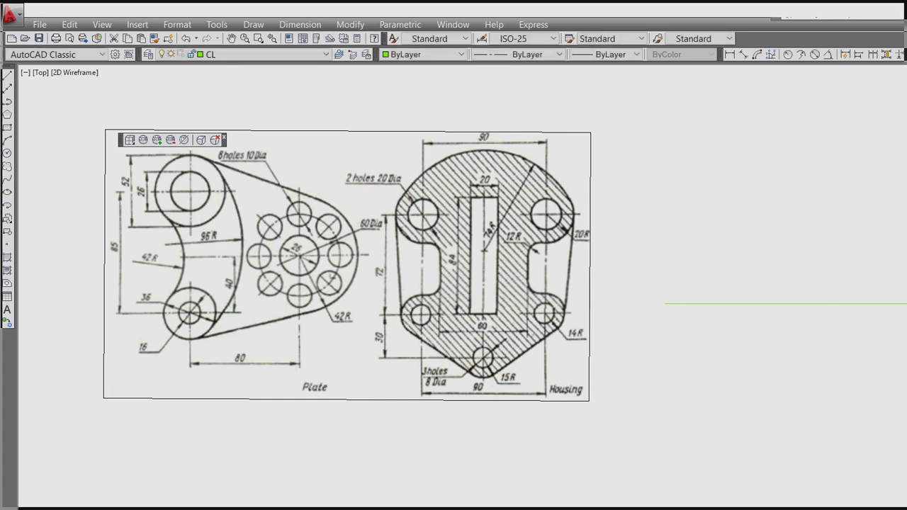
Step: Draw a vertical centre line crossing the horizontal one
{"action": "scroll", "coordinate": [799, 320], "scroll_direction": "down", "scroll_amount": 1}
{"action": "key", "text": "Return"}
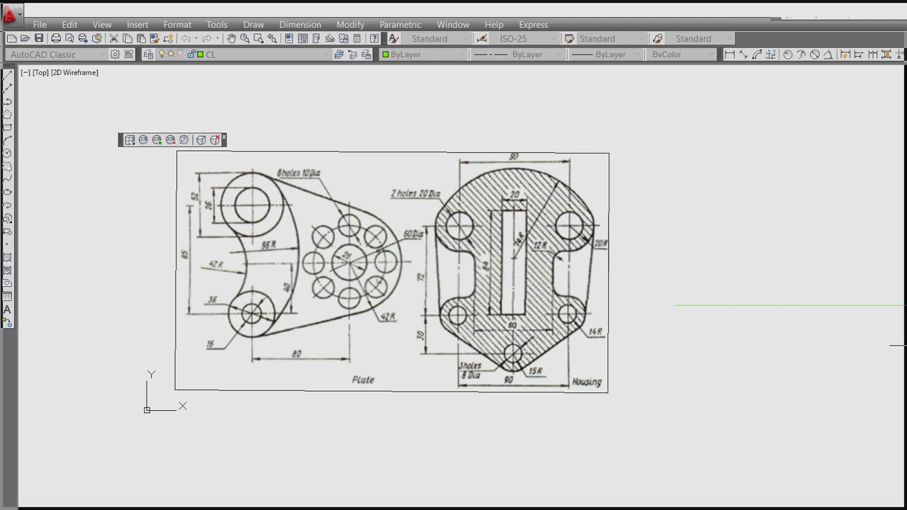
{"action": "key", "text": "Escape"}
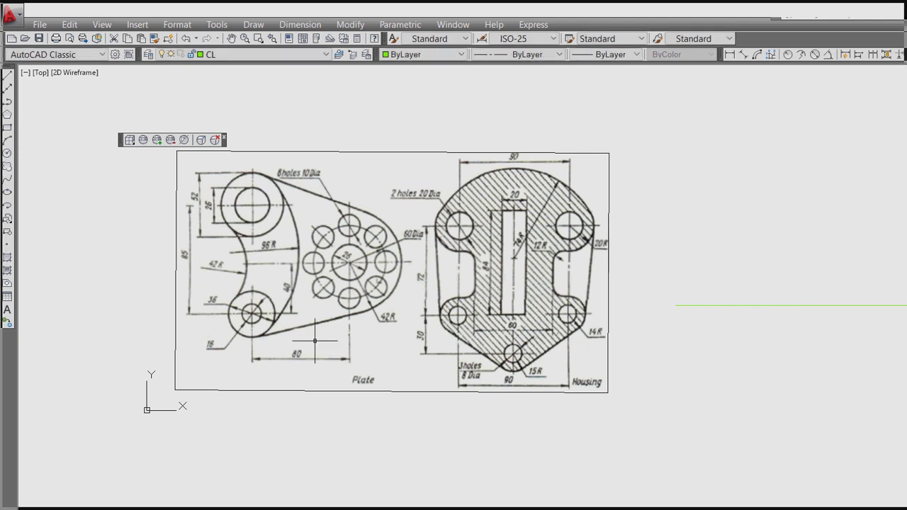
{"action": "scroll", "coordinate": [346, 268], "scroll_direction": "up", "scroll_amount": 4}
{"action": "scroll", "coordinate": [346, 267], "scroll_direction": "down", "scroll_amount": 6}
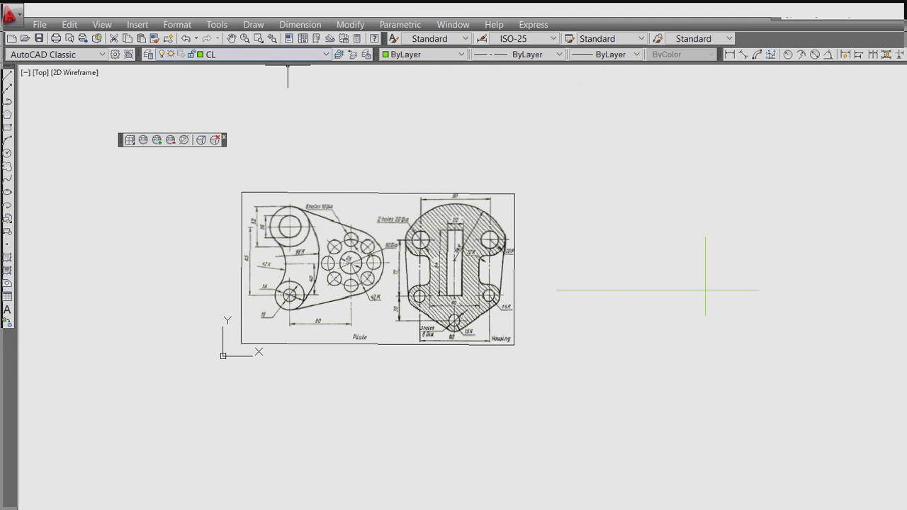
Step: Make OBJ the current layer and draw a small circle centred on the intersection of the centre lines
{"action": "left_click", "coordinate": [284, 53]}
{"action": "left_click", "coordinate": [272, 93]}
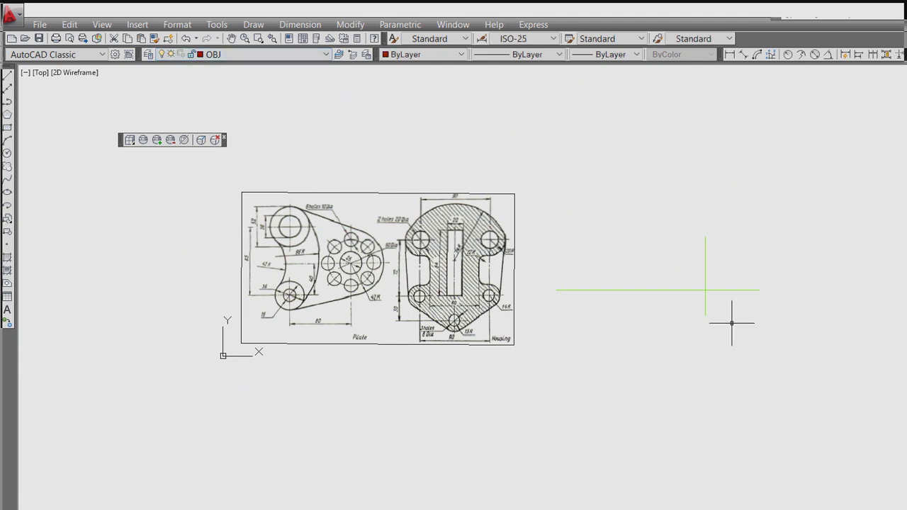
{"action": "key", "text": "c"}
{"action": "key", "text": "Return"}
{"action": "left_click", "coordinate": [705, 289]}
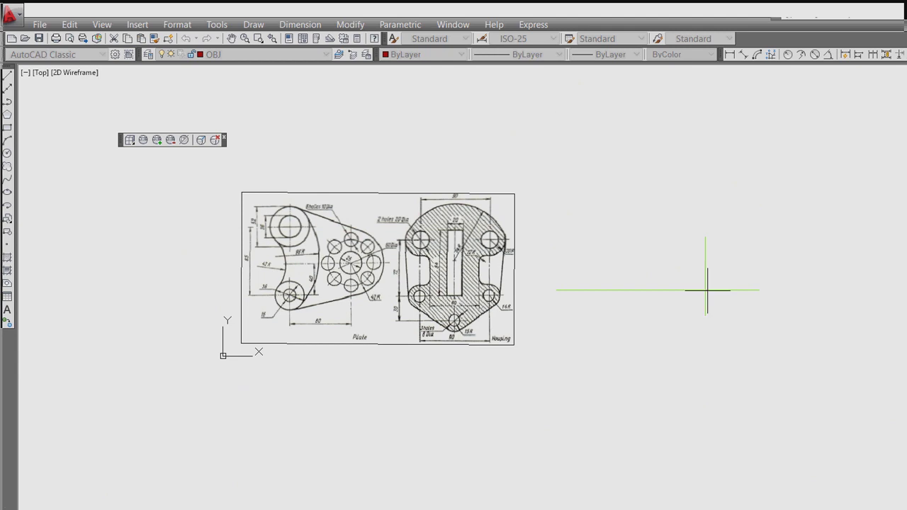
{"action": "scroll", "coordinate": [730, 301], "scroll_direction": "up", "scroll_amount": 2}
{"action": "scroll", "coordinate": [730, 301], "scroll_direction": "up", "scroll_amount": 2}
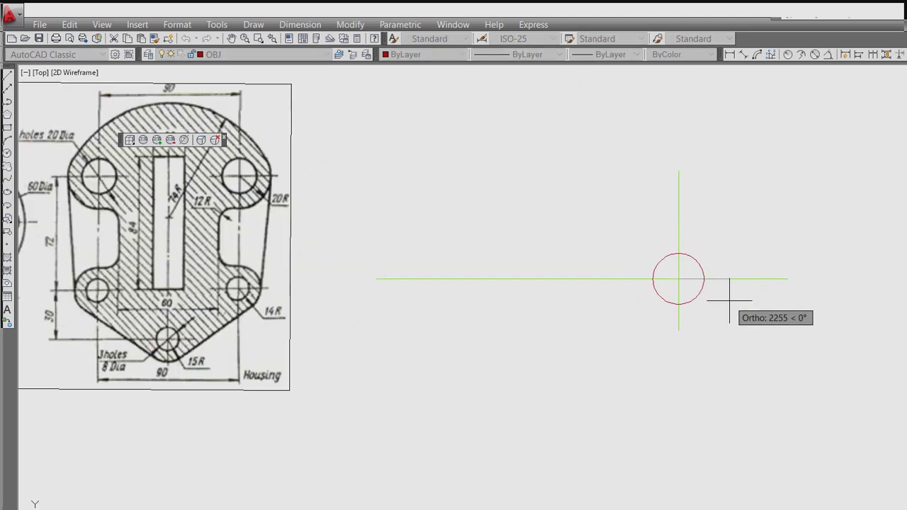
{"action": "key", "text": "Escape"}
Step: Scale the reference image by 0.2 from its lower-left corner
{"action": "scroll", "coordinate": [709, 296], "scroll_direction": "up", "scroll_amount": 3}
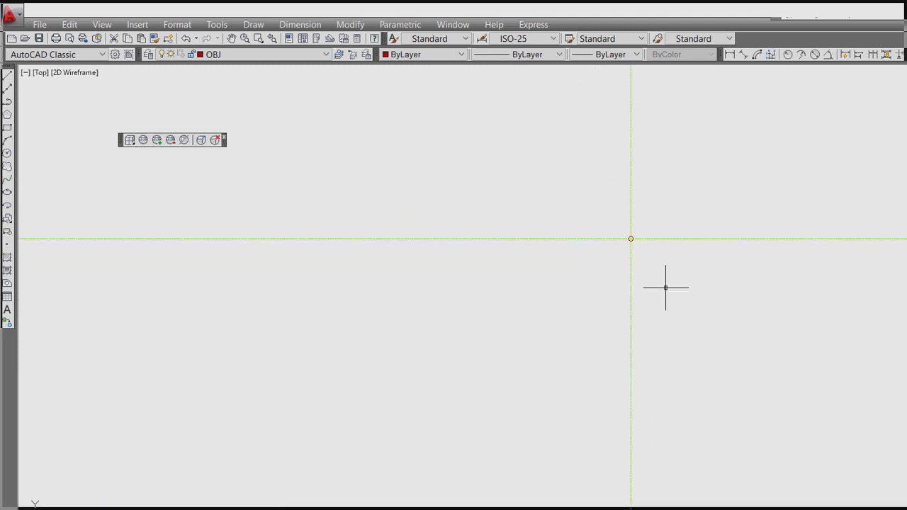
{"action": "scroll", "coordinate": [662, 290], "scroll_direction": "down", "scroll_amount": 5}
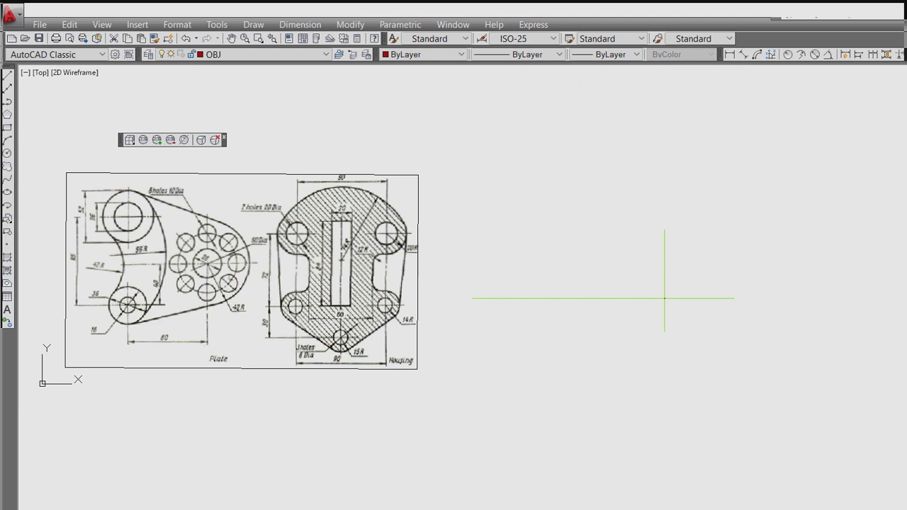
{"action": "left_click", "coordinate": [781, 211]}
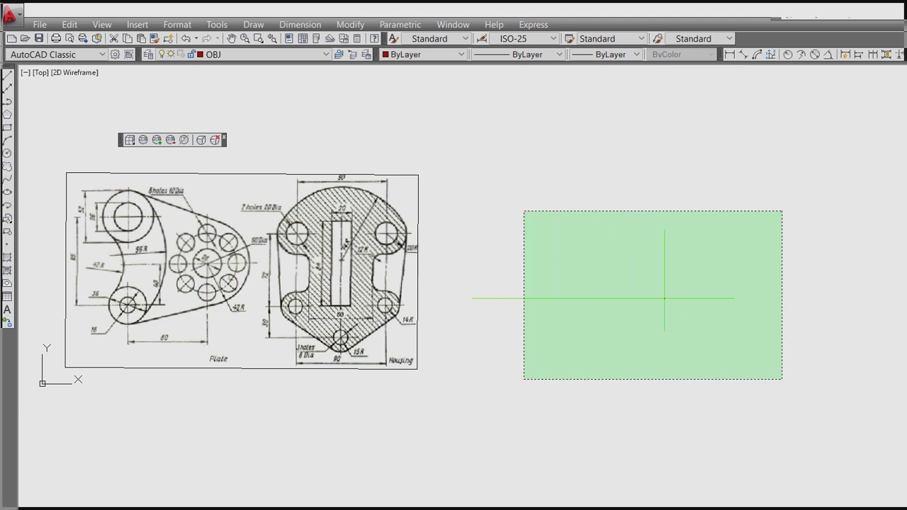
{"action": "key", "text": "Escape"}
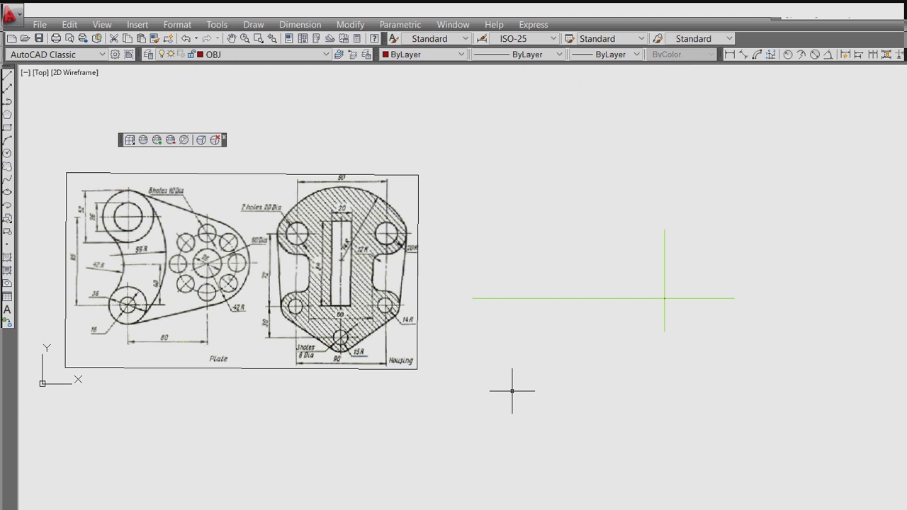
{"action": "key", "text": "space"}
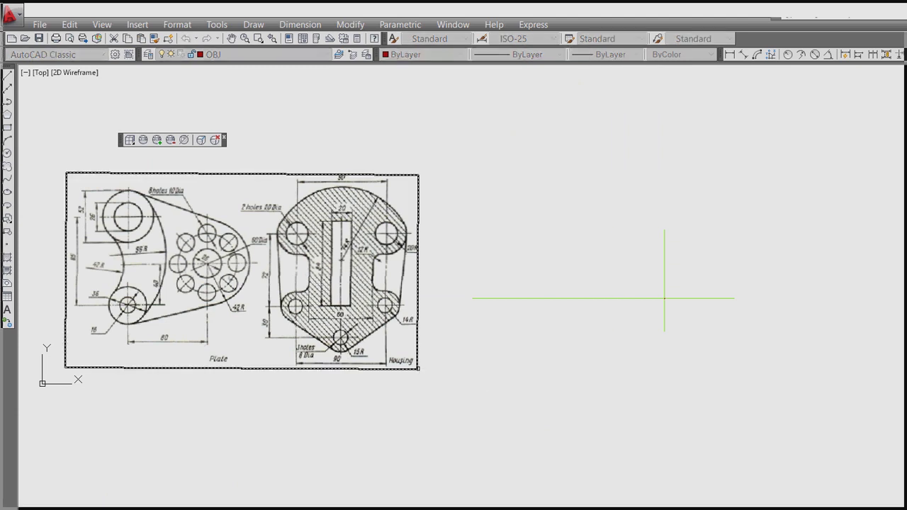
{"action": "left_click", "coordinate": [418, 368]}
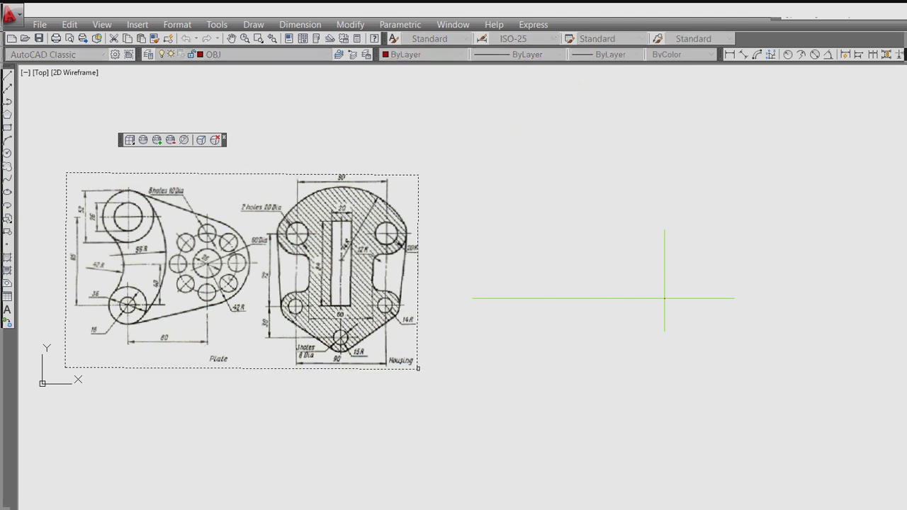
{"action": "left_click", "coordinate": [65, 367]}
{"action": "type", "text": "0.2"}
{"action": "key", "text": "Return"}
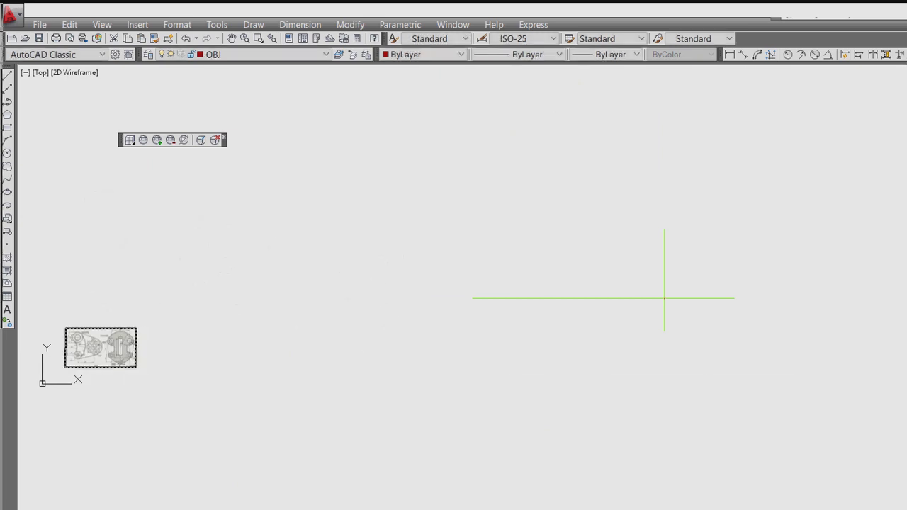
Step: Move the scaled reference image close to the centre lines with Ortho mode off
{"action": "type", "text": "z"}
{"action": "key", "text": "Return"}
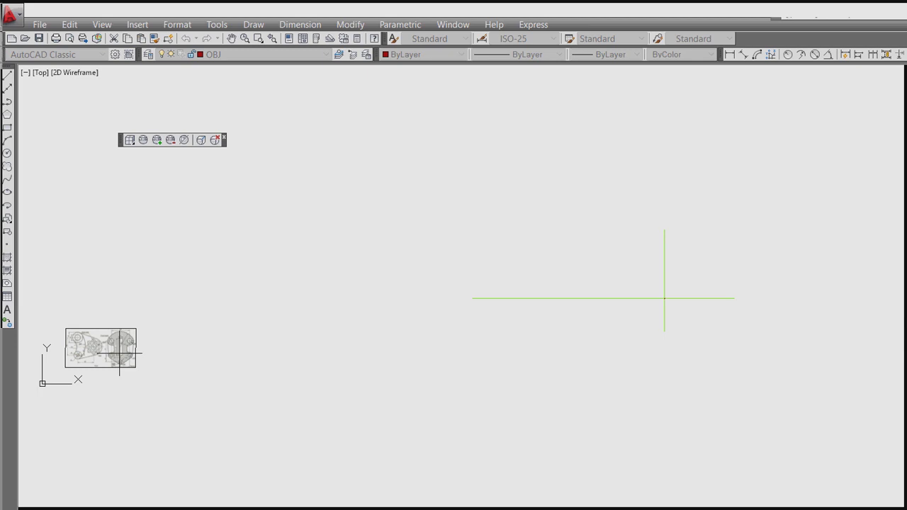
{"action": "left_click", "coordinate": [119, 352]}
{"action": "key", "text": "space"}
{"action": "left_click", "coordinate": [119, 352]}
{"action": "key", "text": "F8"}
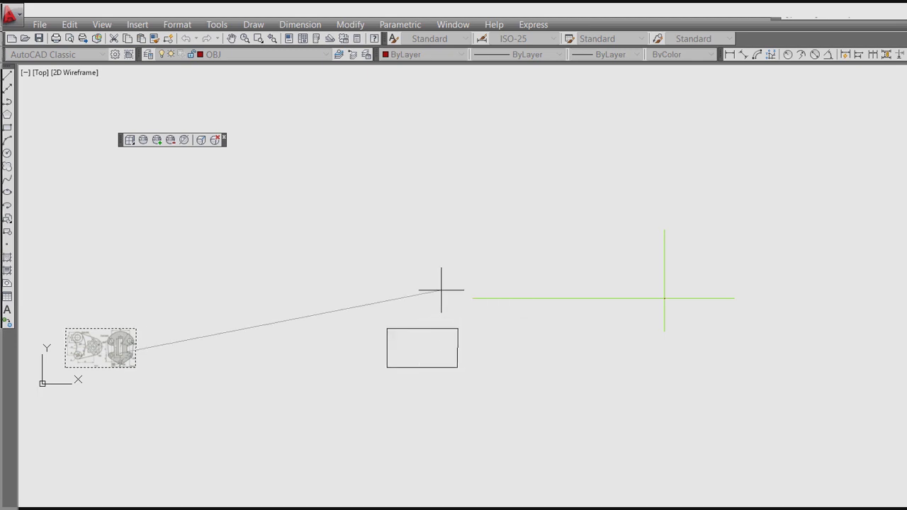
{"action": "left_click", "coordinate": [521, 261]}
Step: Move the reference image again so it sits nearer the intersection of the centre lines
{"action": "scroll", "coordinate": [647, 289], "scroll_direction": "up", "scroll_amount": 5}
{"action": "scroll", "coordinate": [573, 333], "scroll_direction": "down", "scroll_amount": 4}
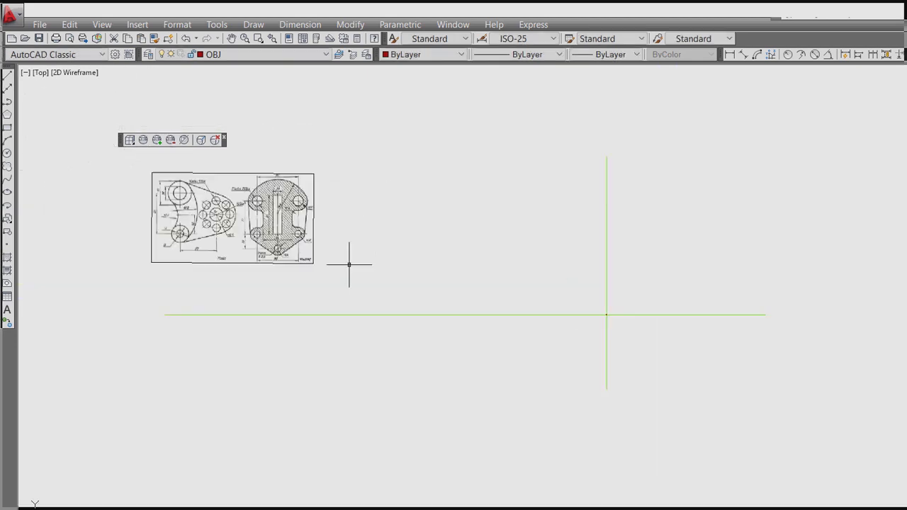
{"action": "key", "text": "space"}
{"action": "left_click", "coordinate": [318, 229]}
{"action": "left_click", "coordinate": [286, 217]}
{"action": "key", "text": "space"}
{"action": "left_click", "coordinate": [299, 219]}
{"action": "left_click", "coordinate": [321, 231]}
{"action": "key", "text": "space"}
{"action": "left_click", "coordinate": [321, 231]}
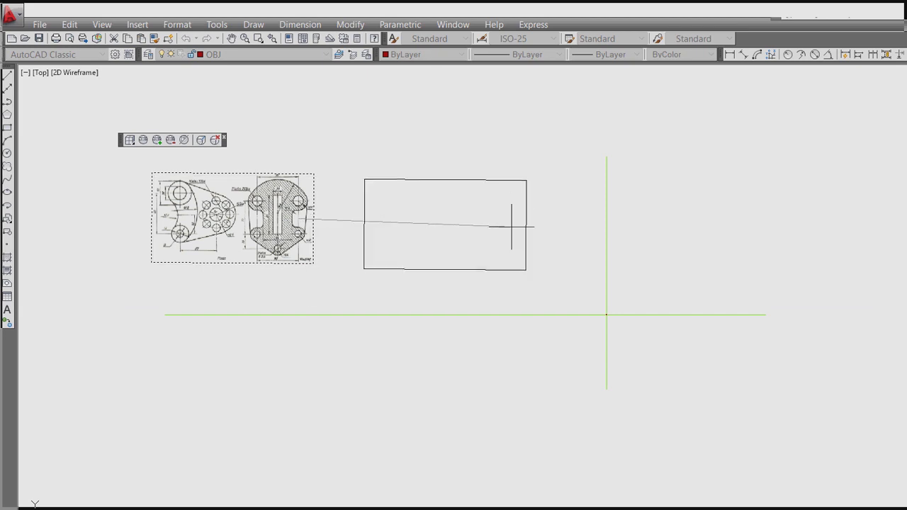
{"action": "left_click", "coordinate": [522, 228]}
Step: Scale the reference image down again from its lower-left corner and move it beside the vertical centre line
{"action": "scroll", "coordinate": [636, 318], "scroll_direction": "up", "scroll_amount": 3}
{"action": "scroll", "coordinate": [563, 292], "scroll_direction": "up", "scroll_amount": 2}
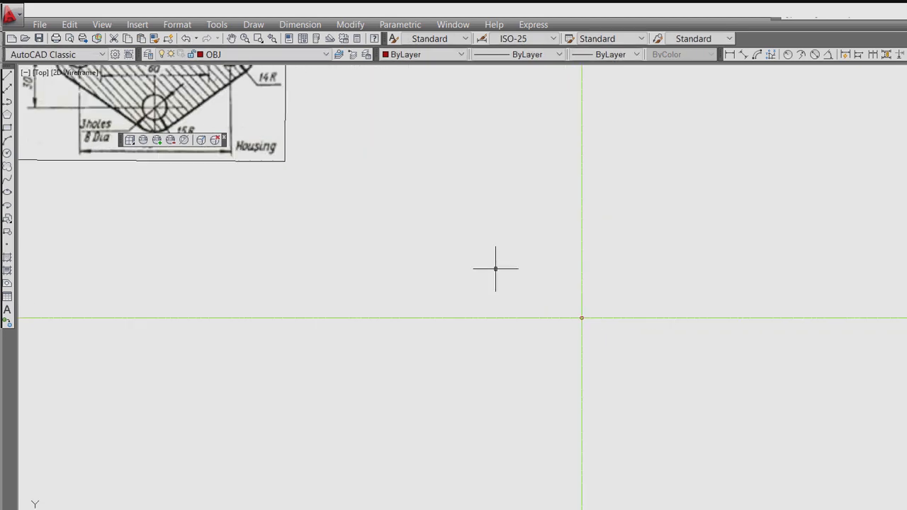
{"action": "scroll", "coordinate": [486, 273], "scroll_direction": "down", "scroll_amount": 3}
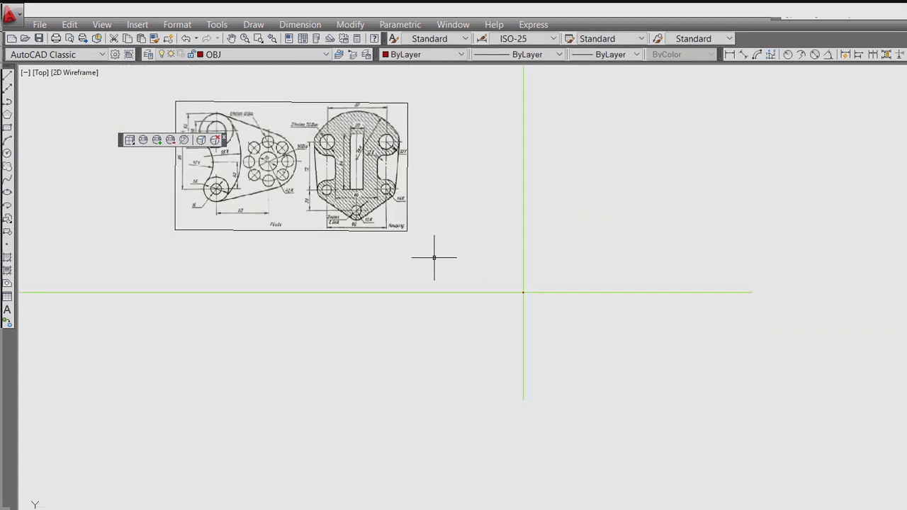
{"action": "key", "text": "space"}
{"action": "left_click", "coordinate": [332, 229]}
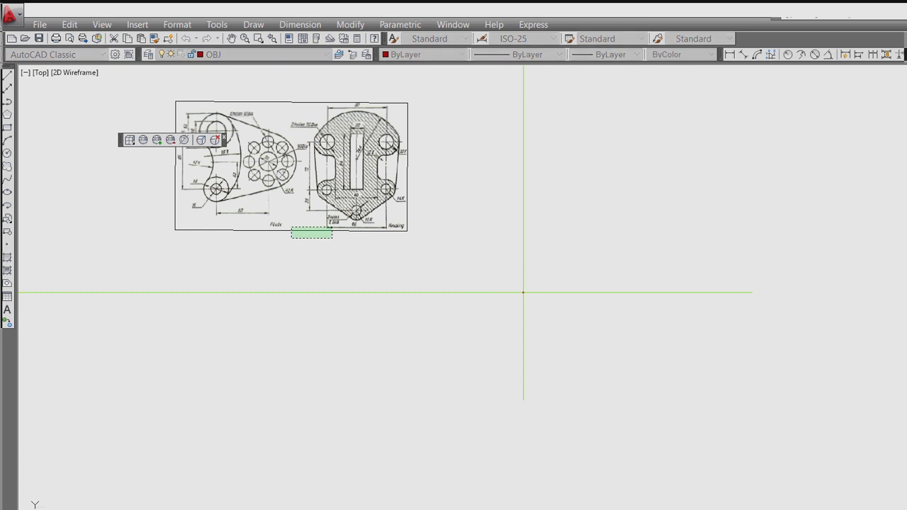
{"action": "left_click", "coordinate": [291, 238]}
{"action": "key", "text": "space"}
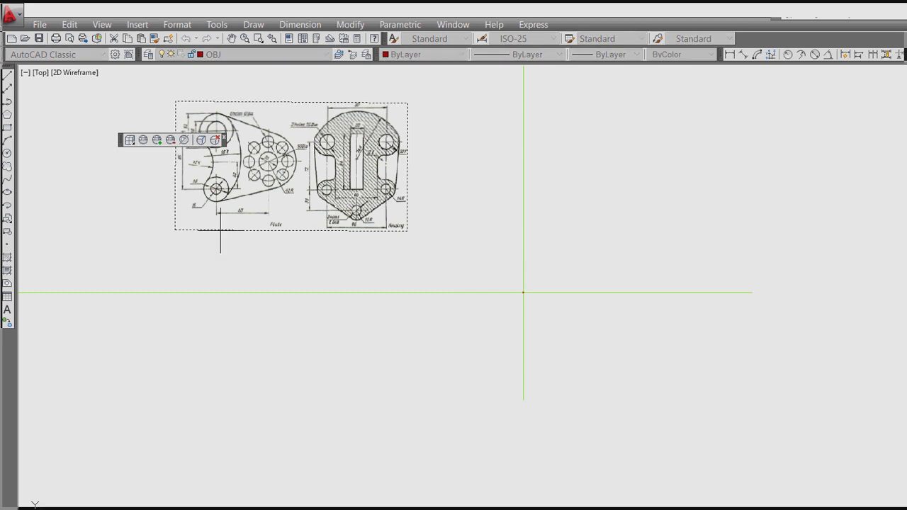
{"action": "left_click", "coordinate": [174, 230]}
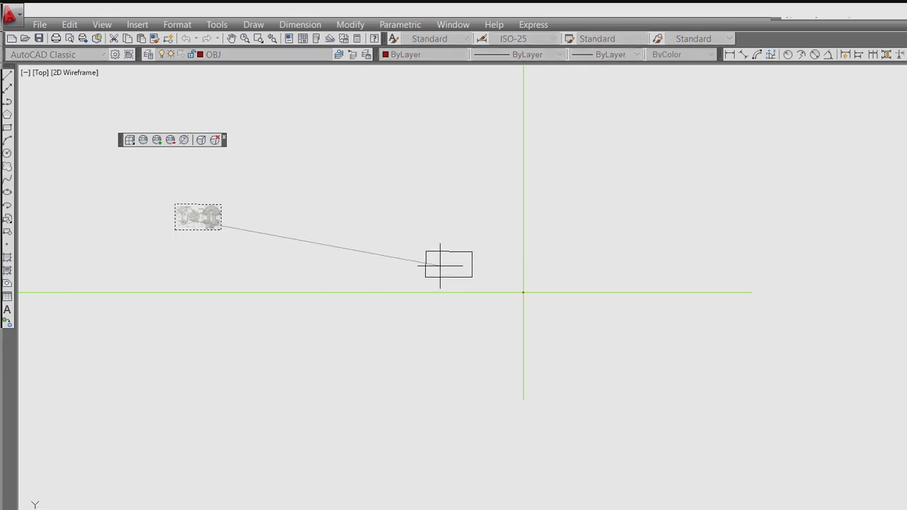
{"action": "left_click", "coordinate": [469, 271]}
Step: Scale the reference image by 0.5 from its lower-right corner
{"action": "scroll", "coordinate": [532, 302], "scroll_direction": "up", "scroll_amount": 8}
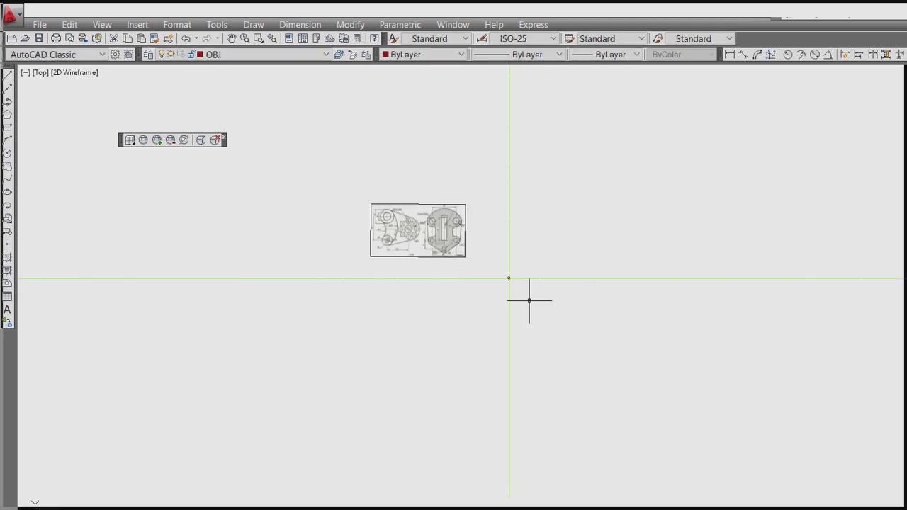
{"action": "scroll", "coordinate": [387, 256], "scroll_direction": "up", "scroll_amount": 2}
{"action": "middle_click_drag", "start_coordinate": [387, 256], "coordinate": [440, 346]}
{"action": "scroll", "coordinate": [522, 364], "scroll_direction": "up", "scroll_amount": 2}
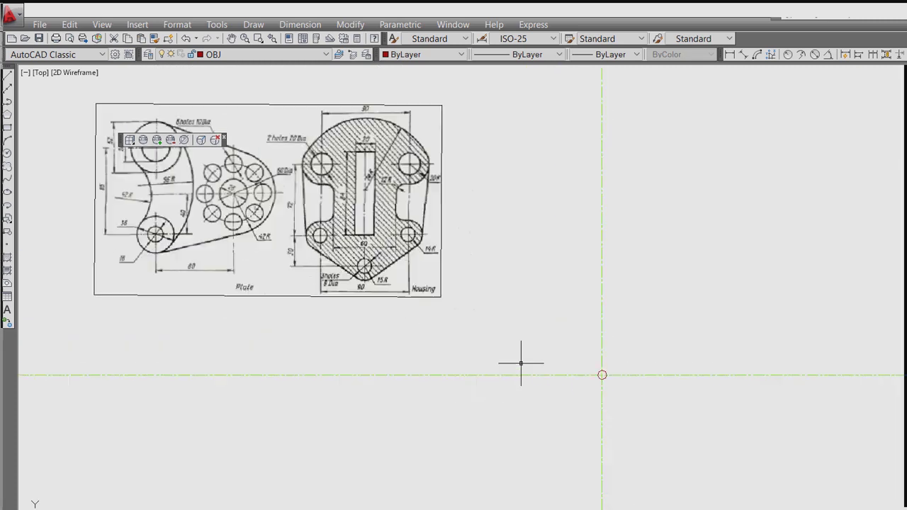
{"action": "scroll", "coordinate": [483, 329], "scroll_direction": "down", "scroll_amount": 2}
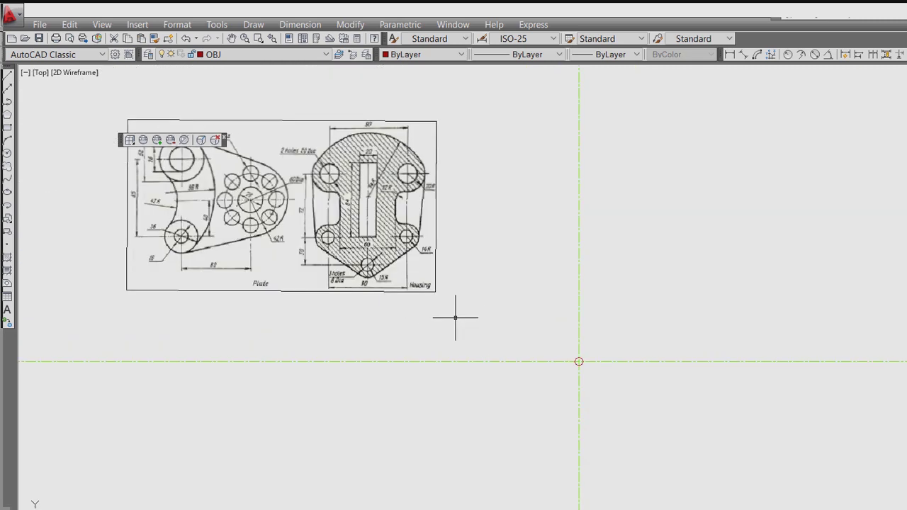
{"action": "key", "text": "m"}
{"action": "key", "text": "Return"}
{"action": "left_click", "coordinate": [435, 291]}
{"action": "key", "text": "Return"}
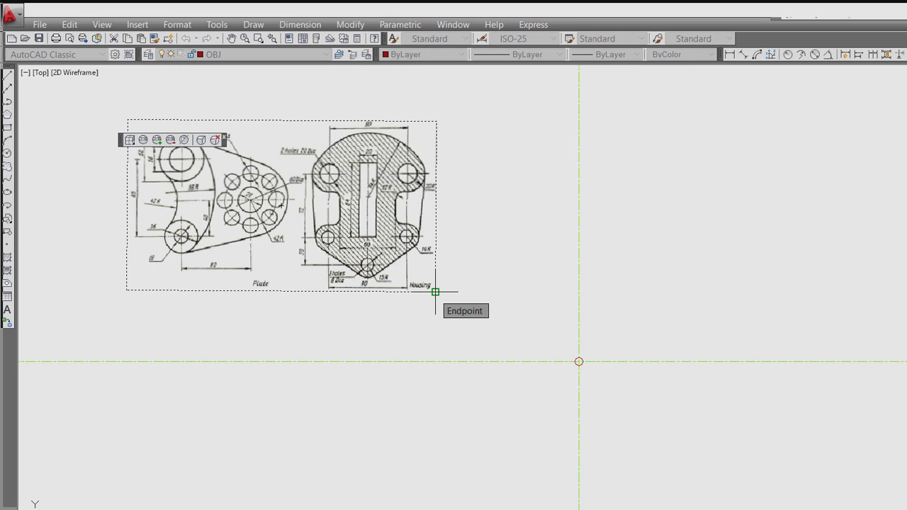
{"action": "left_click", "coordinate": [435, 291]}
{"action": "type", "text": "0.5"}
{"action": "key", "text": "Return"}
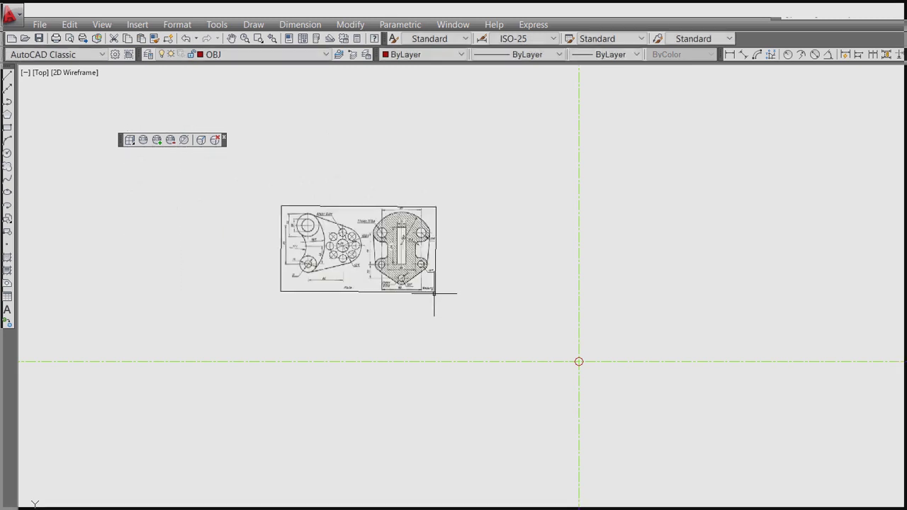
Step: Delete the two centre lines and the small circle at their intersection
{"action": "left_click", "coordinate": [615, 316]}
{"action": "left_click", "coordinate": [522, 387]}
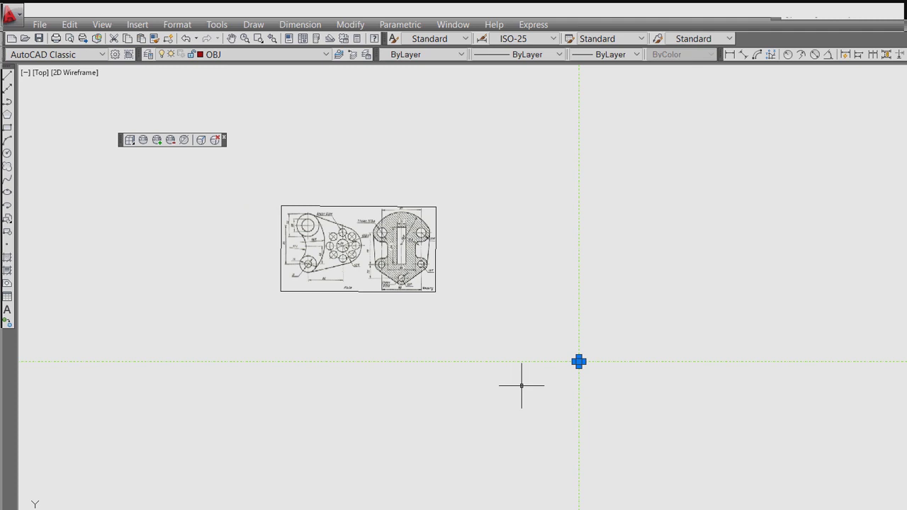
{"action": "key", "text": "Delete"}
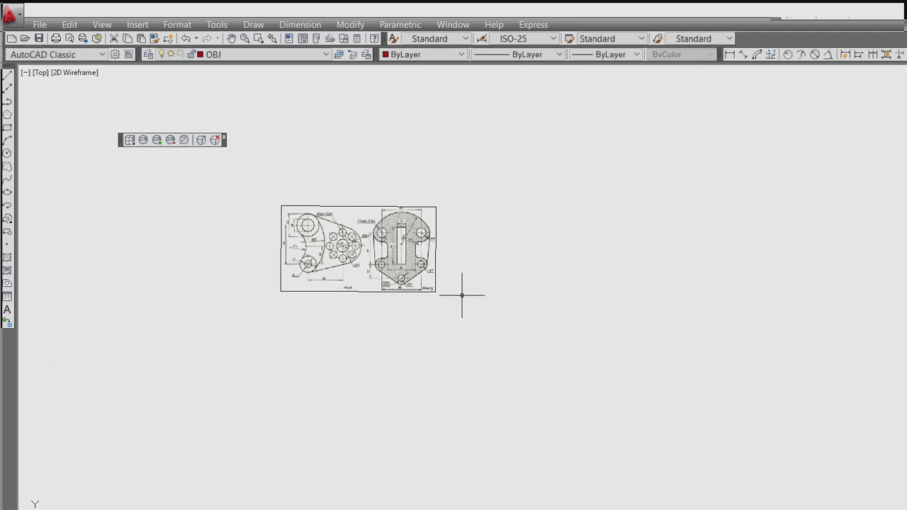
Step: Draw a long horizontal line and a shorter vertical line crossing it near its right end, beside the reference image
{"action": "scroll", "coordinate": [470, 286], "scroll_direction": "up", "scroll_amount": 3}
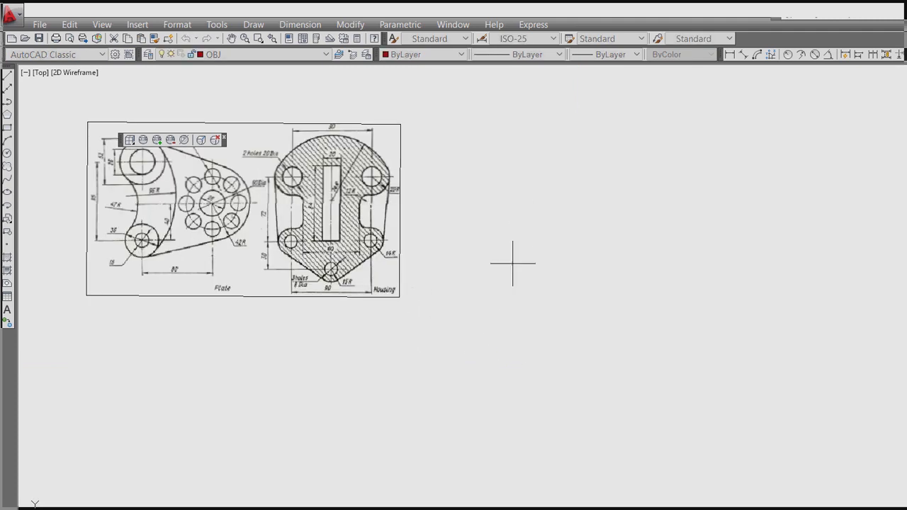
{"action": "left_click", "coordinate": [501, 246]}
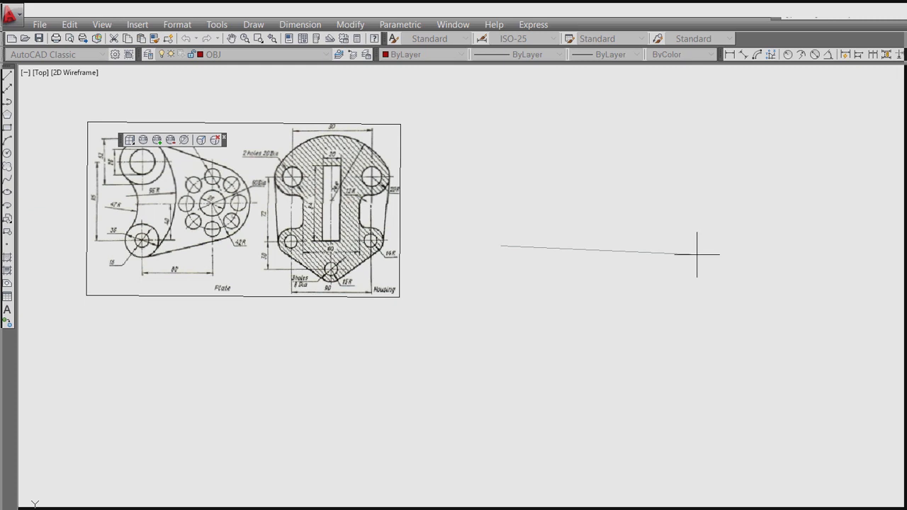
{"action": "left_click", "coordinate": [705, 245]}
{"action": "key", "text": "Return"}
{"action": "key", "text": "Return"}
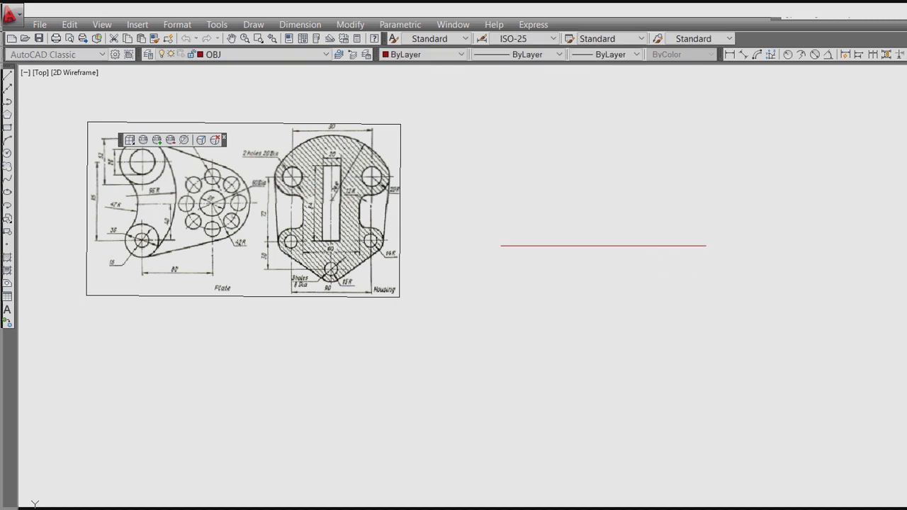
{"action": "left_click", "coordinate": [663, 285]}
{"action": "left_click", "coordinate": [658, 205]}
{"action": "key", "text": "Return"}
{"action": "key", "text": "Return"}
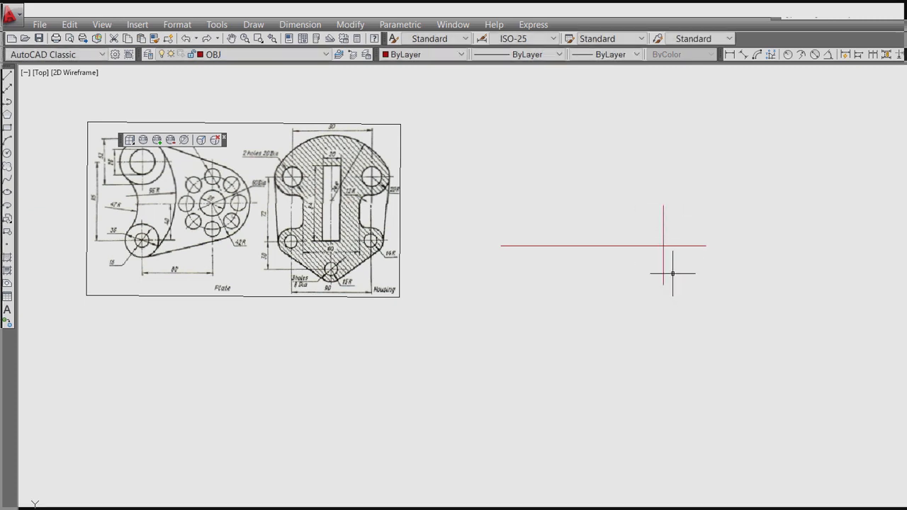
Step: Assign the two crossing lines to the CL layer
{"action": "left_click_drag", "start_coordinate": [725, 231], "coordinate": [618, 273]}
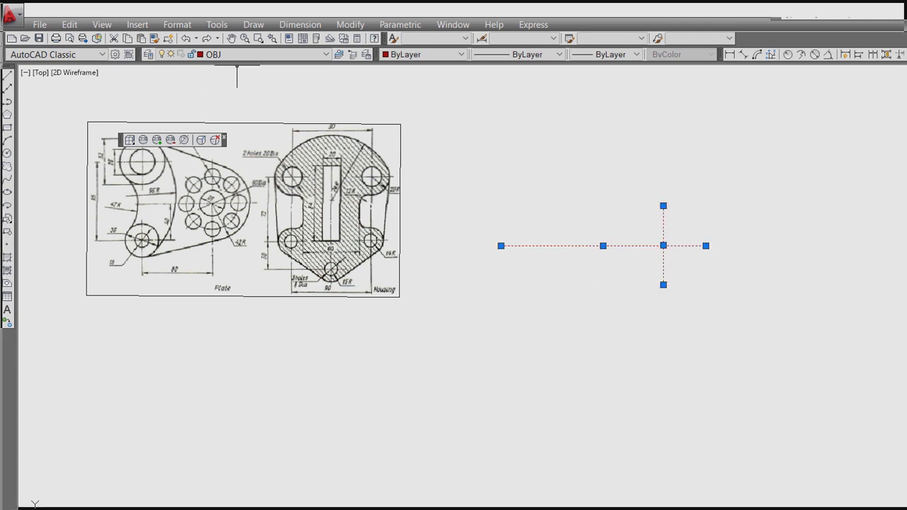
{"action": "left_click", "coordinate": [241, 54]}
{"action": "left_click", "coordinate": [212, 69]}
{"action": "key", "text": "Escape"}
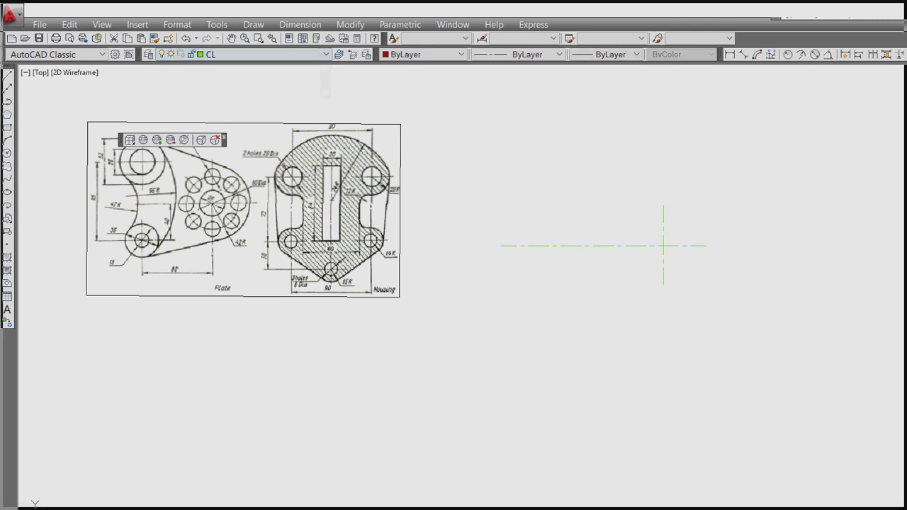
{"action": "scroll", "coordinate": [702, 266], "scroll_direction": "up", "scroll_amount": 2}
{"action": "scroll", "coordinate": [628, 300], "scroll_direction": "down", "scroll_amount": 1}
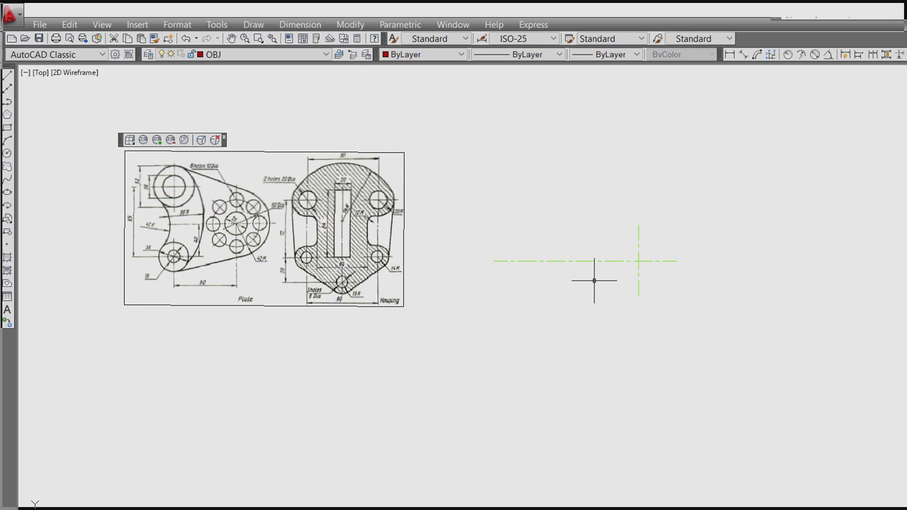
{"action": "type", "text": "c"}
{"action": "key", "text": "Return"}
{"action": "left_click", "coordinate": [638, 261]}
{"action": "scroll", "coordinate": [668, 272], "scroll_direction": "up", "scroll_amount": 3}
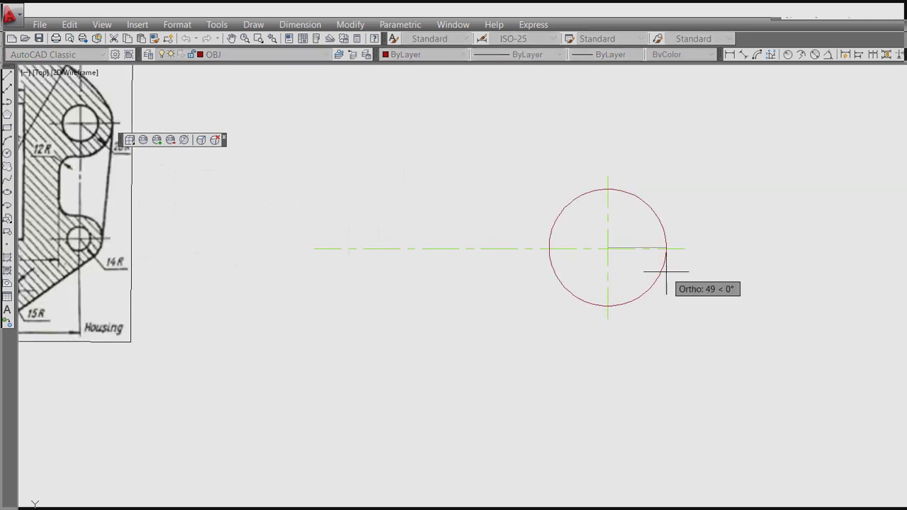
{"action": "type", "text": "13.5"}
{"action": "key", "text": "Return"}
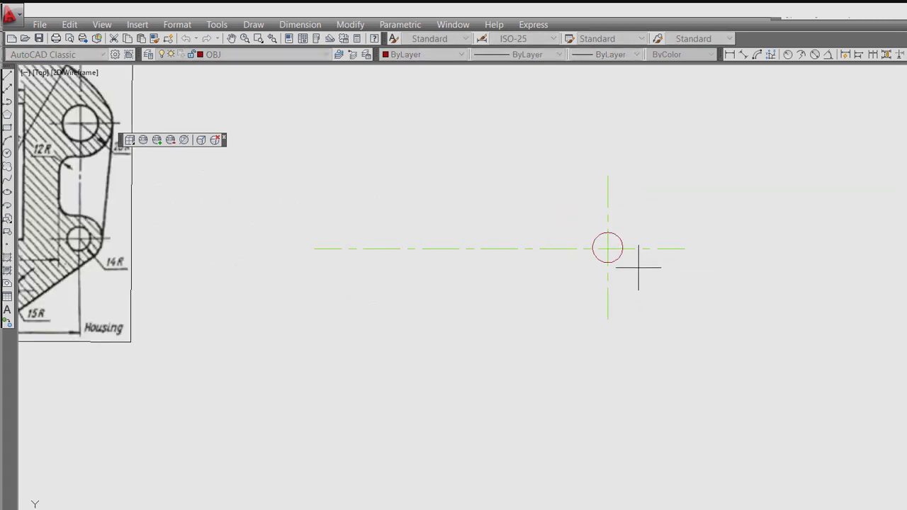
{"action": "left_click", "coordinate": [621, 254]}
{"action": "key", "text": "Delete"}
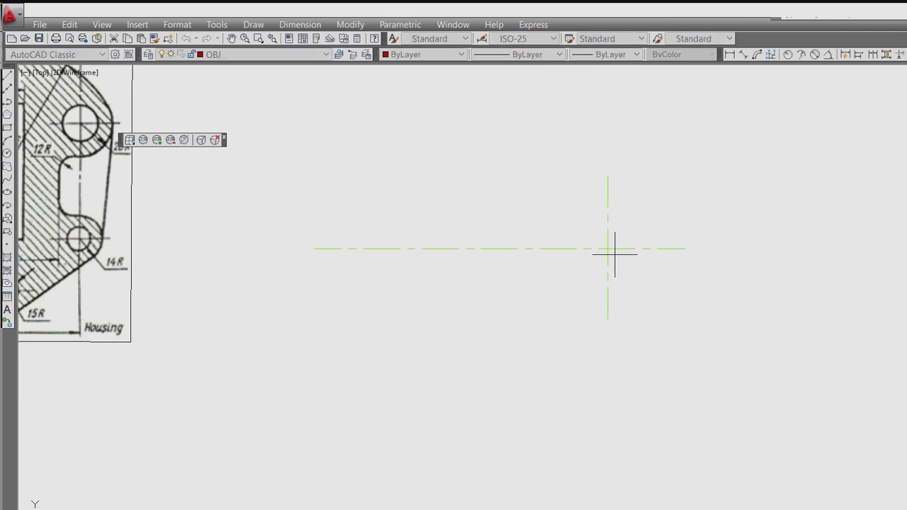
Step: Draw a circle of diameter 26 centred on the intersection of the two centre lines
{"action": "scroll", "coordinate": [609, 252], "scroll_direction": "up", "scroll_amount": 5}
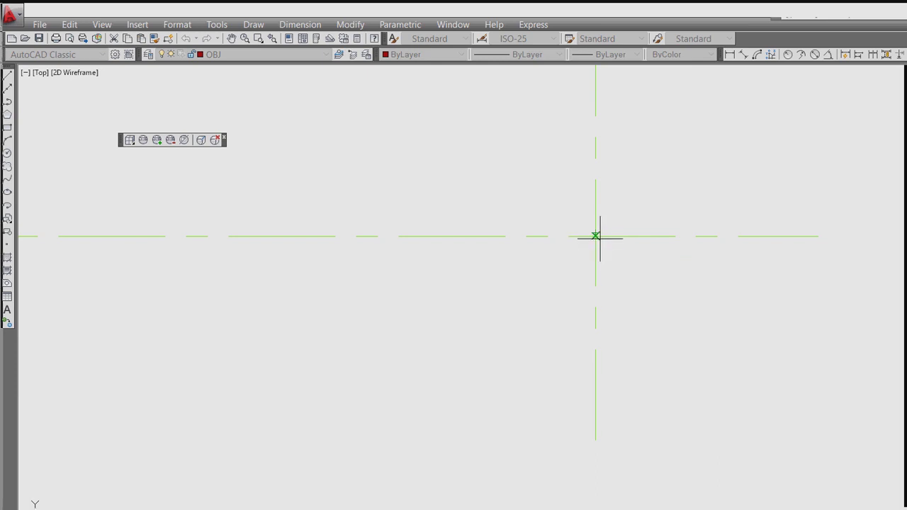
{"action": "left_click", "coordinate": [595, 236]}
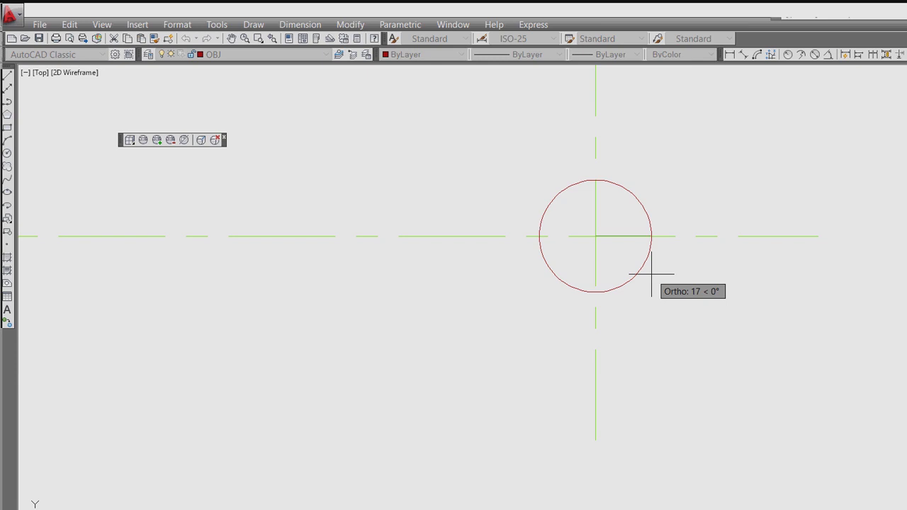
{"action": "type", "text": "d"}
{"action": "key", "text": "Return"}
{"action": "type", "text": "26"}
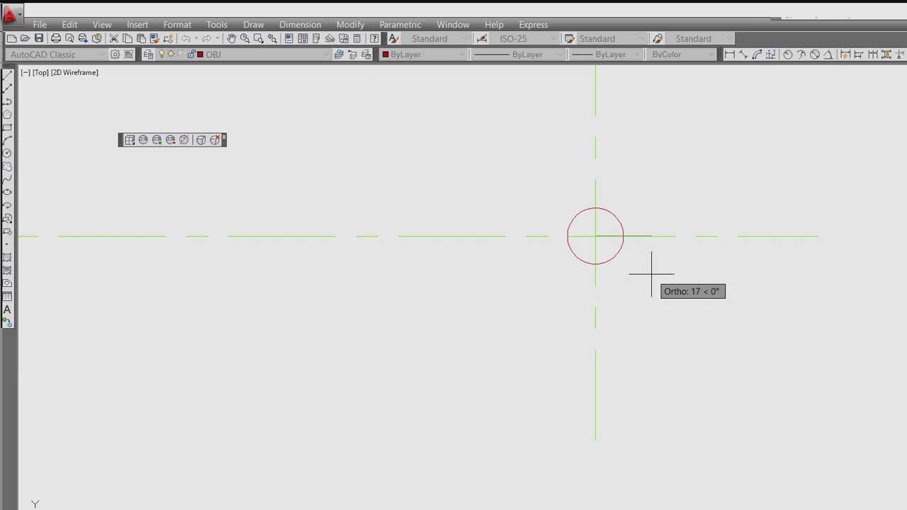
{"action": "key", "text": "Return"}
{"action": "scroll", "coordinate": [651, 273], "scroll_direction": "down", "scroll_amount": 3}
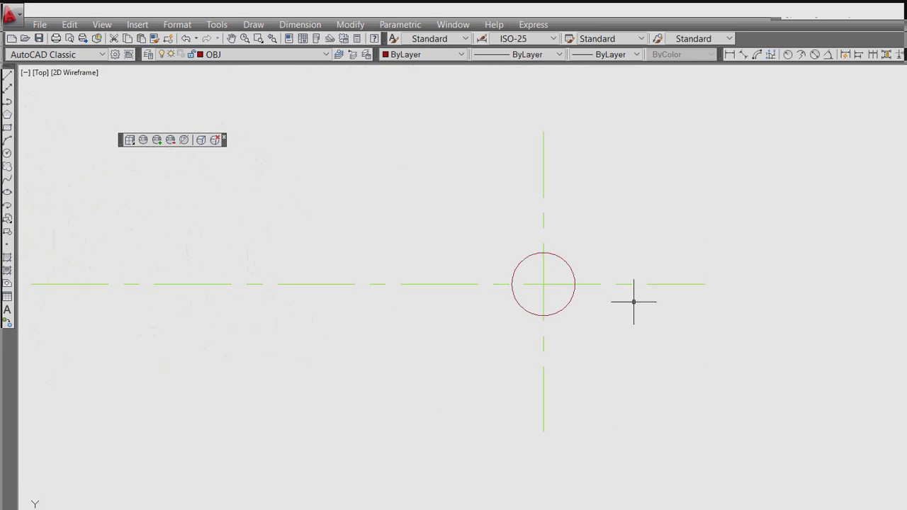
Step: Draw a larger circle of radius 42 concentric with the 26-diameter circle
{"action": "type", "text": "c"}
{"action": "key", "text": "Return"}
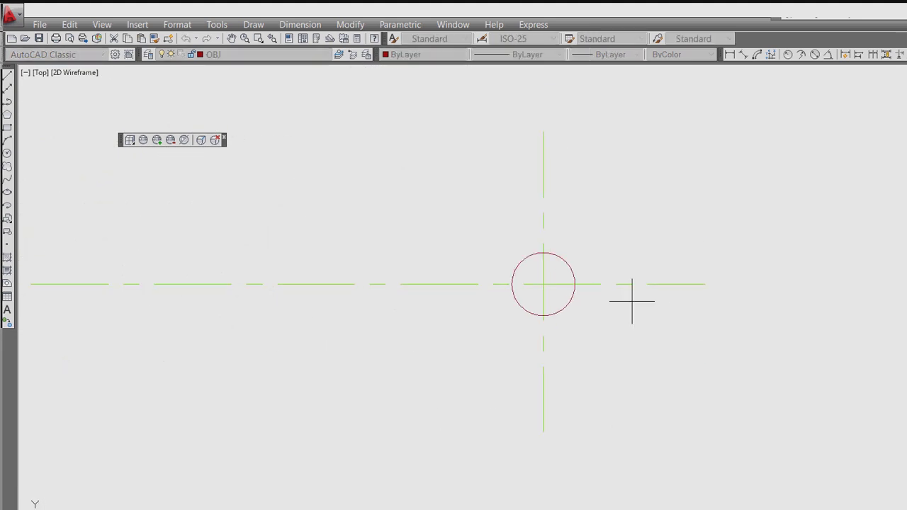
{"action": "left_click", "coordinate": [578, 306]}
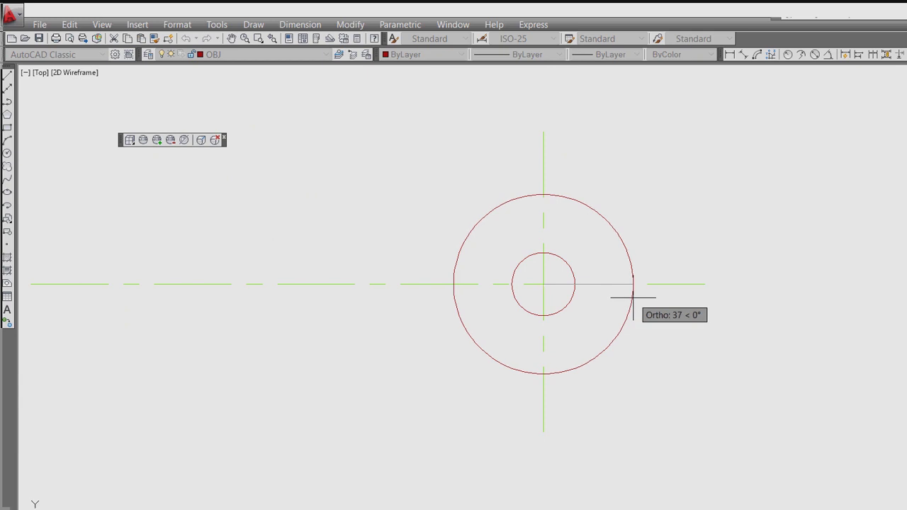
{"action": "scroll", "coordinate": [633, 298], "scroll_direction": "down", "scroll_amount": 6}
{"action": "scroll", "coordinate": [633, 298], "scroll_direction": "up", "scroll_amount": 5}
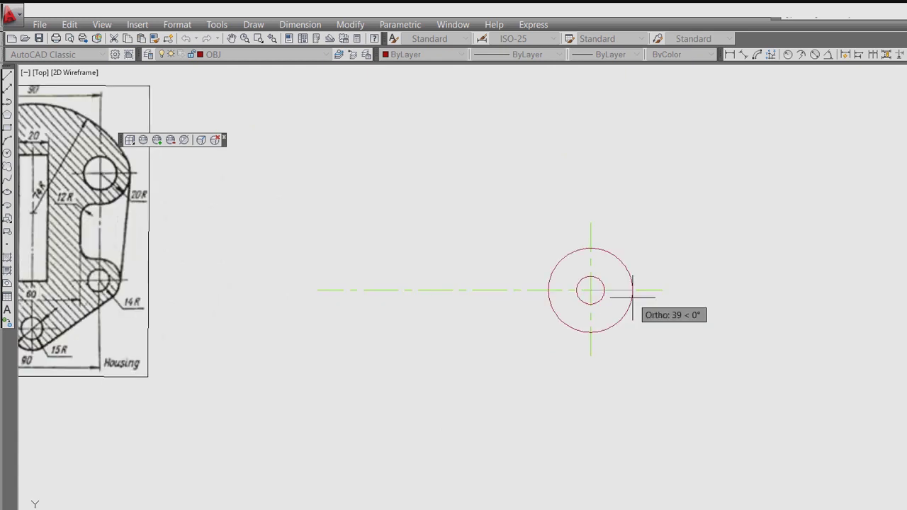
{"action": "left_click", "coordinate": [633, 298]}
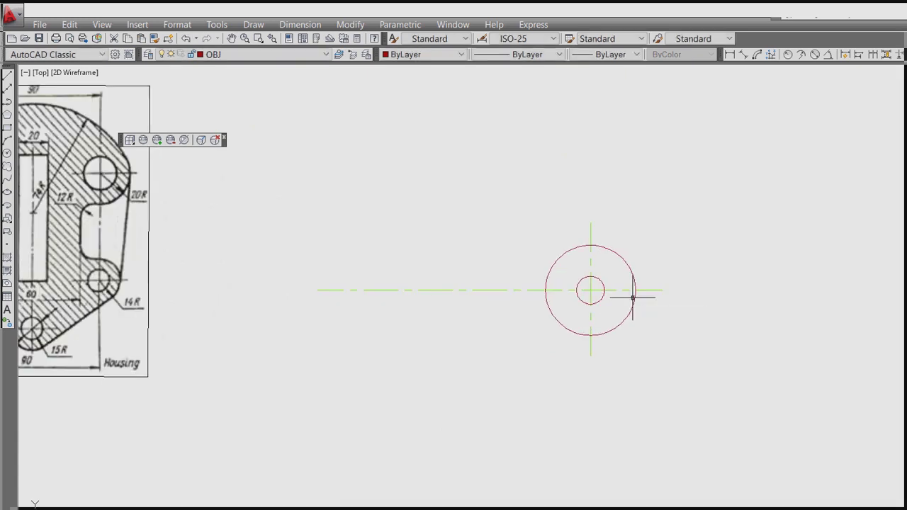
Step: Offset the horizontal centre line 40 downward, following the reference image
{"action": "scroll", "coordinate": [633, 298], "scroll_direction": "down", "scroll_amount": 1}
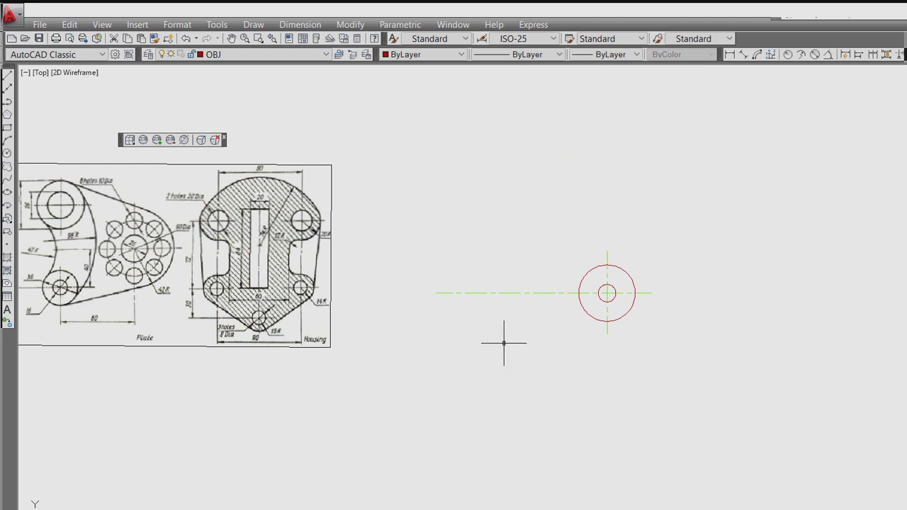
{"action": "middle_click_drag", "start_coordinate": [206, 288], "coordinate": [232, 294]}
{"action": "middle_click_drag", "start_coordinate": [135, 275], "coordinate": [292, 287]}
{"action": "scroll", "coordinate": [291, 287], "scroll_direction": "up", "scroll_amount": 2}
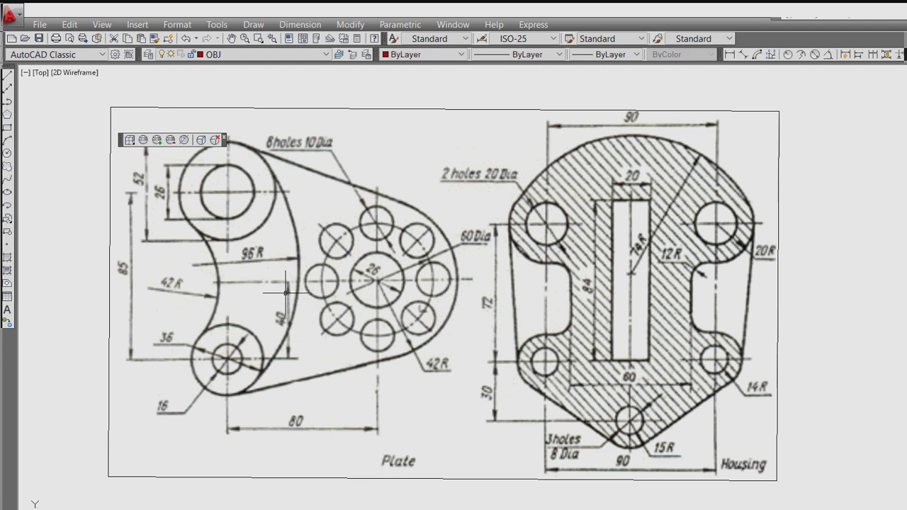
{"action": "scroll", "coordinate": [289, 362], "scroll_direction": "down", "scroll_amount": 5}
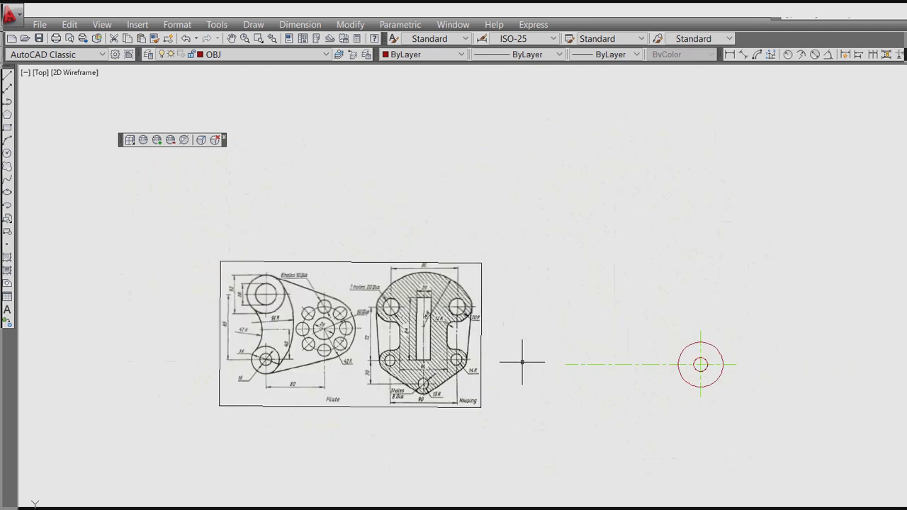
{"action": "scroll", "coordinate": [573, 364], "scroll_direction": "up", "scroll_amount": 4}
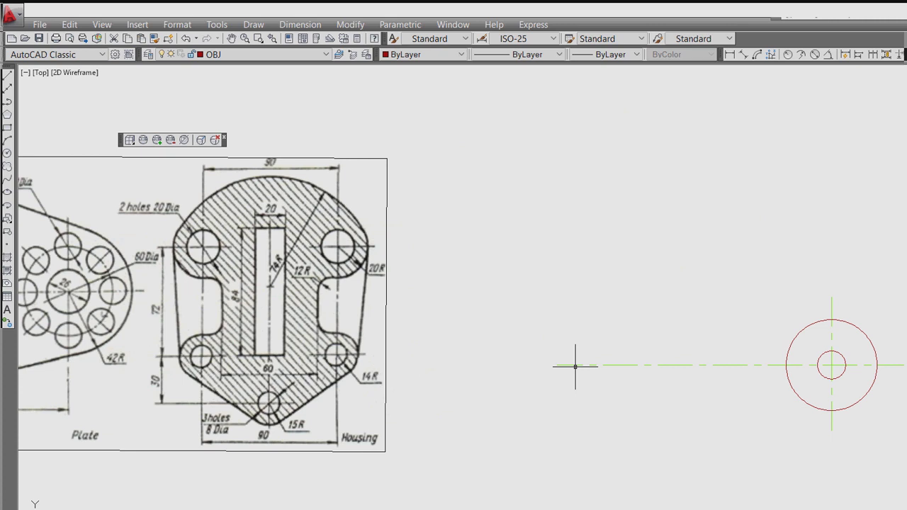
{"action": "key", "text": "space"}
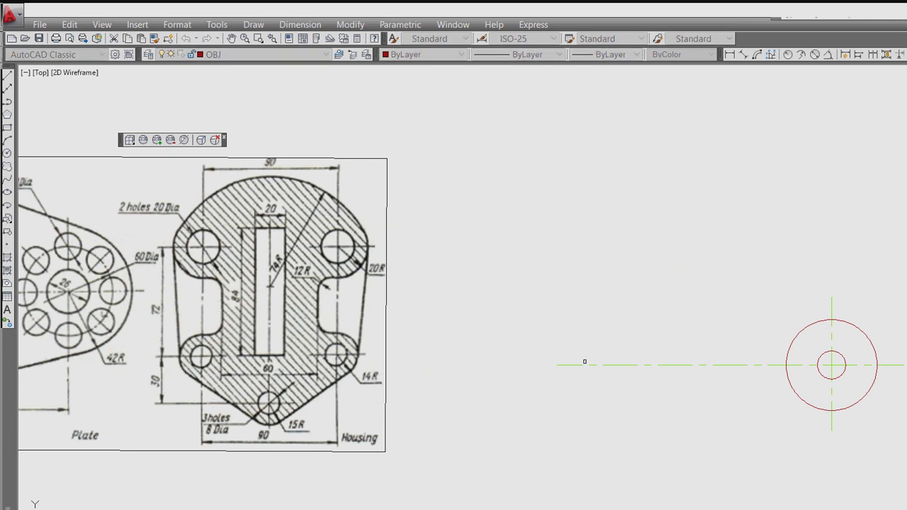
{"action": "left_click", "coordinate": [585, 362]}
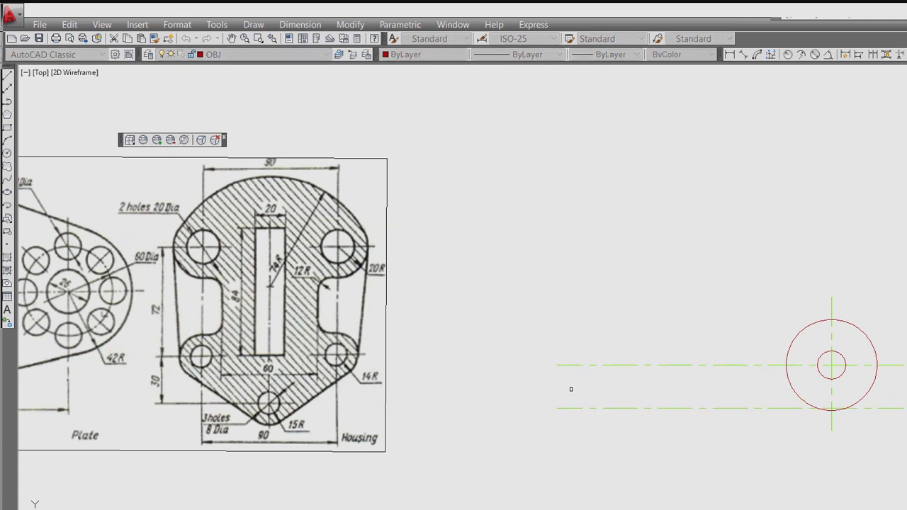
{"action": "key", "text": "Escape"}
Step: Offset the vertical centre line 80 to the left, following the reference image
{"action": "scroll", "coordinate": [576, 383], "scroll_direction": "down", "scroll_amount": 2}
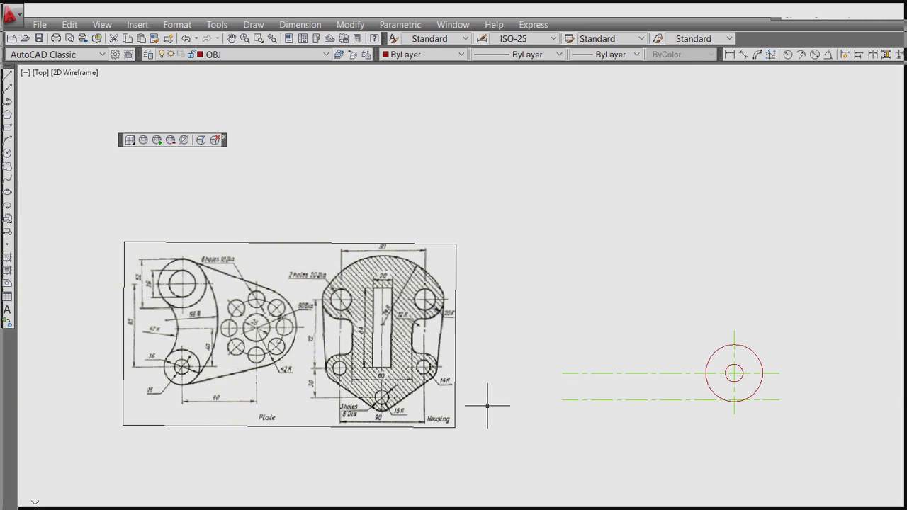
{"action": "scroll", "coordinate": [489, 405], "scroll_direction": "up", "scroll_amount": 2}
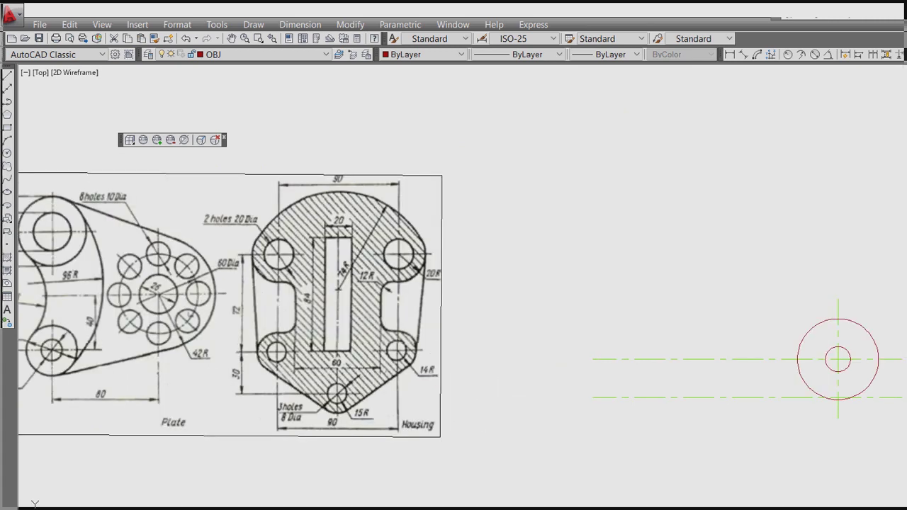
{"action": "middle_click_drag", "start_coordinate": [469, 405], "coordinate": [589, 363]}
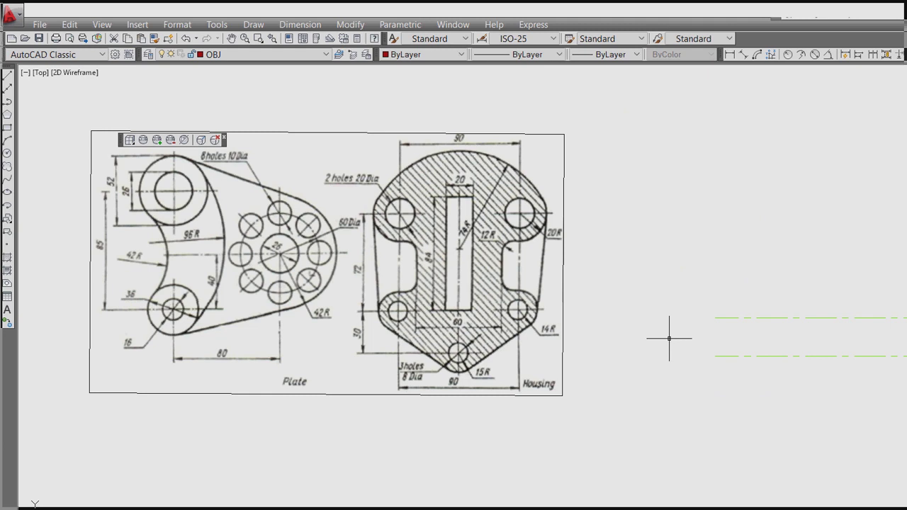
{"action": "left_click", "coordinate": [537, 396]}
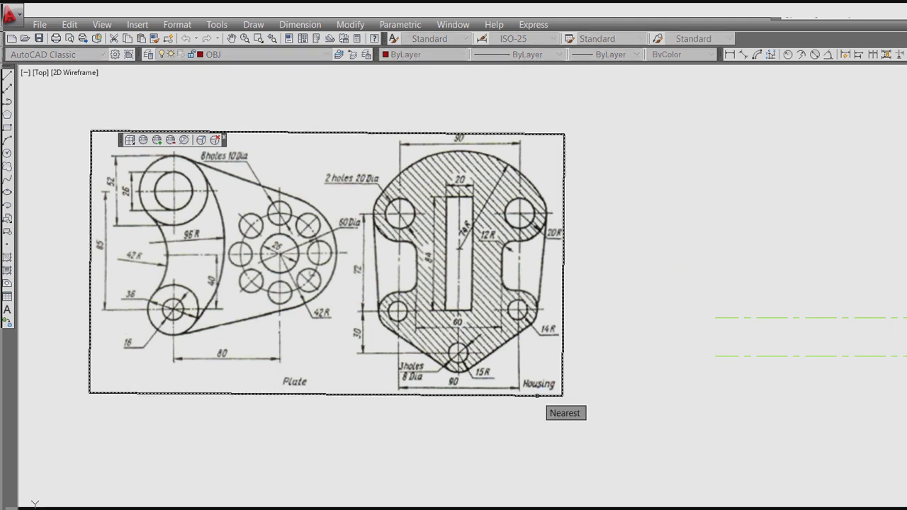
{"action": "key", "text": "Escape"}
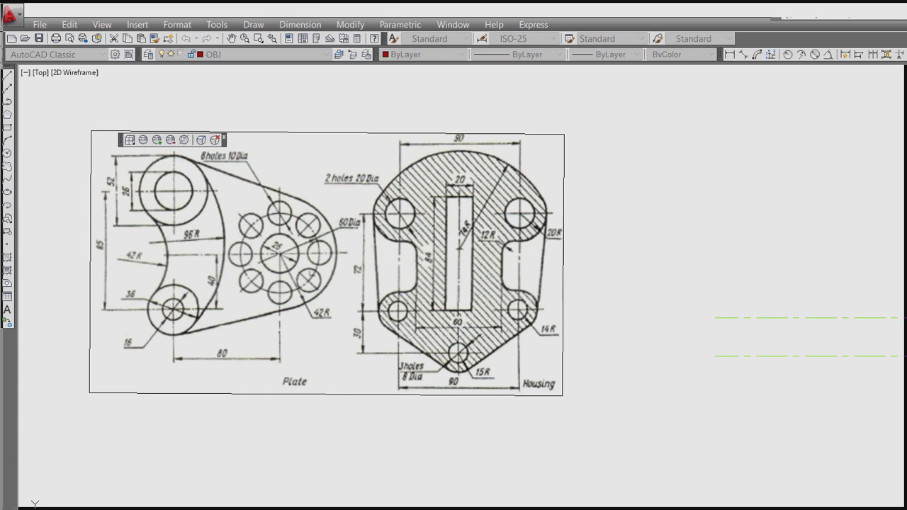
{"action": "left_click", "coordinate": [831, 373]}
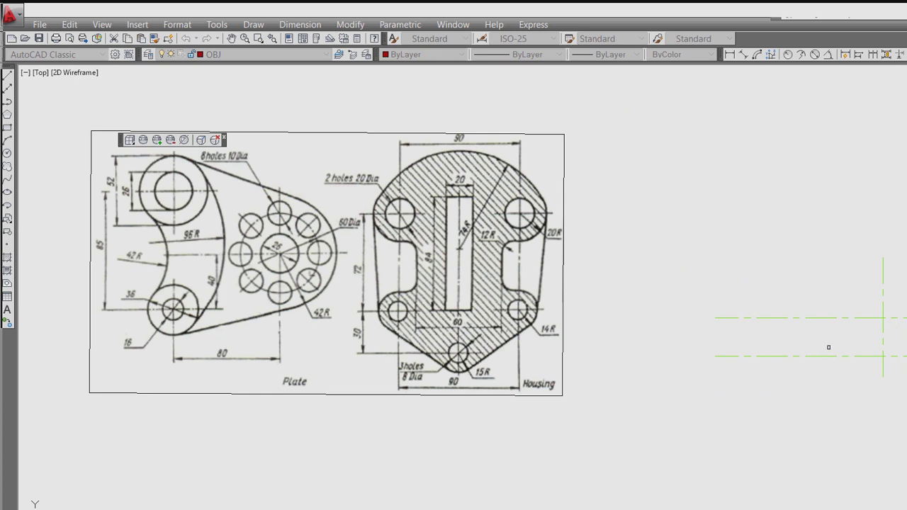
{"action": "middle_click_drag", "start_coordinate": [828, 347], "coordinate": [689, 350]}
{"action": "scroll", "coordinate": [690, 350], "scroll_direction": "down", "scroll_amount": 1}
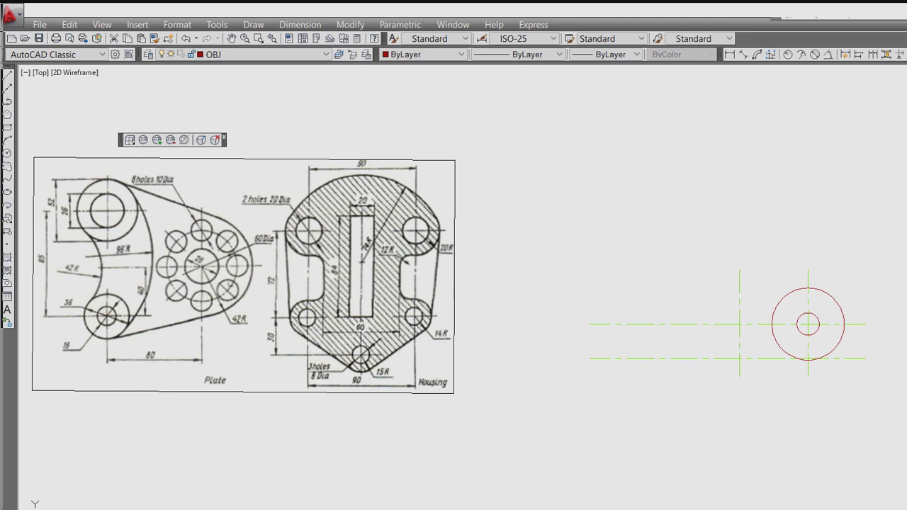
Step: Draw a circle of diameter 16 at the intersection of the two offset centre lines
{"action": "left_click", "coordinate": [739, 358]}
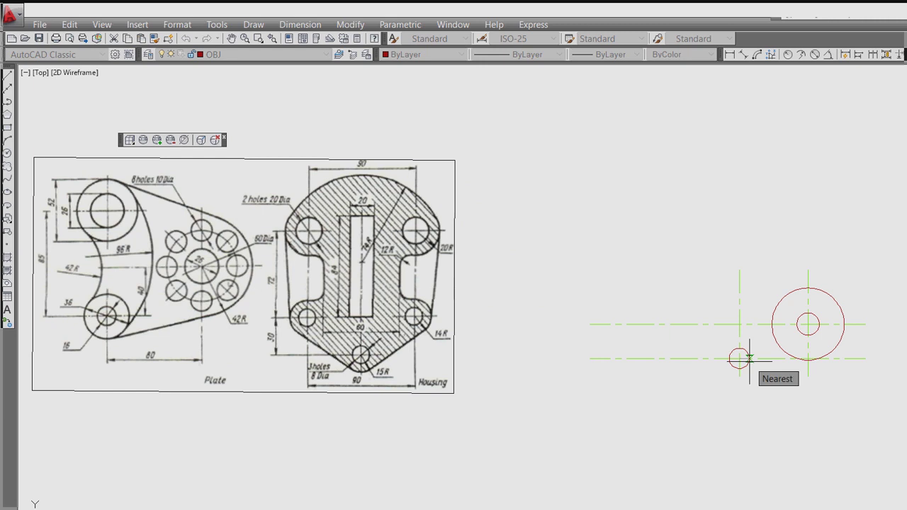
{"action": "type", "text": "d"}
{"action": "key", "text": "Return"}
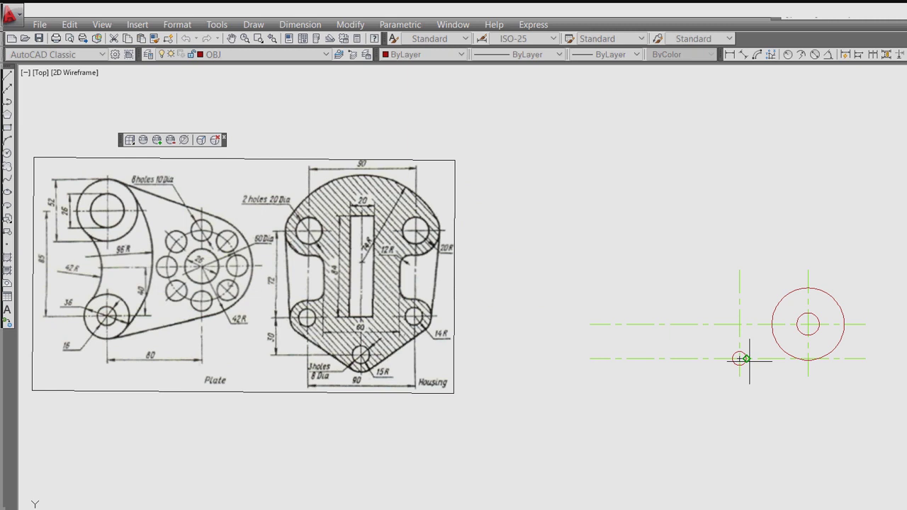
Step: Draw a circle of diameter 36 concentric with the 16-diameter circle
{"action": "key", "text": "space"}
{"action": "left_click", "coordinate": [739, 358]}
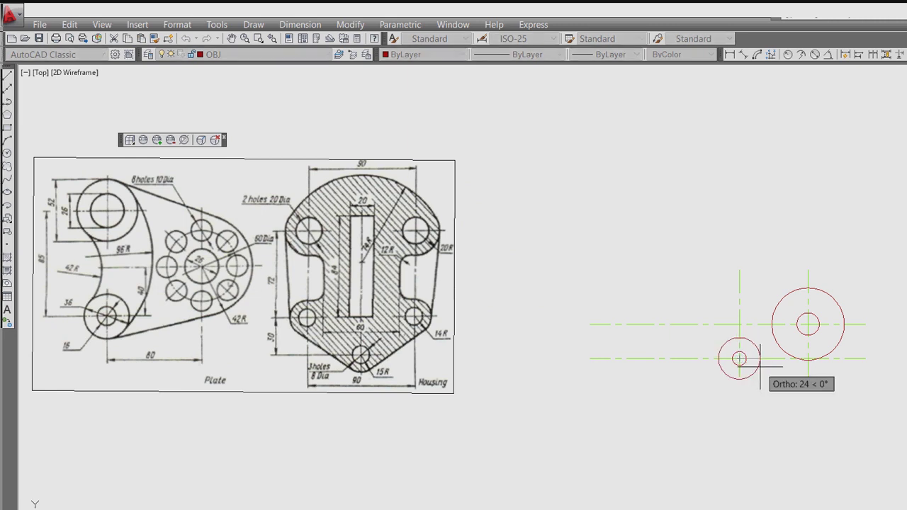
{"action": "type", "text": "d"}
{"action": "key", "text": "space"}
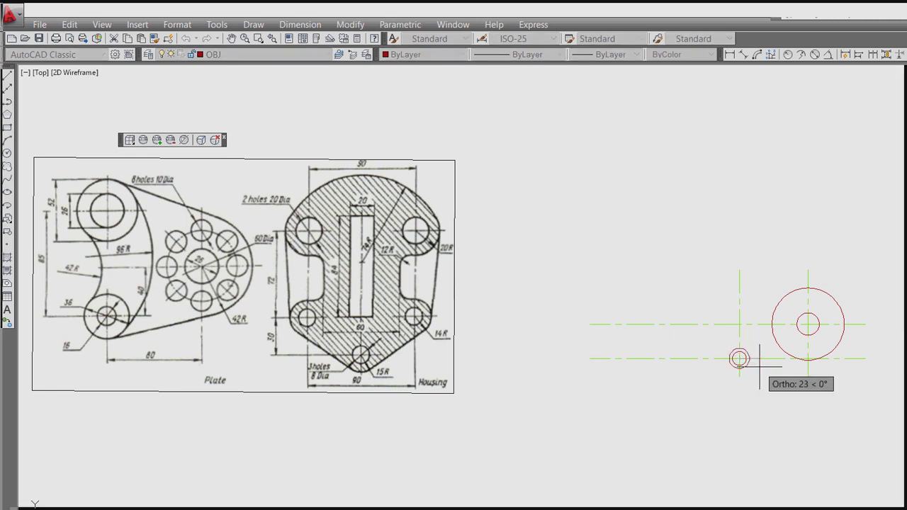
{"action": "type", "text": "36"}
{"action": "key", "text": "space"}
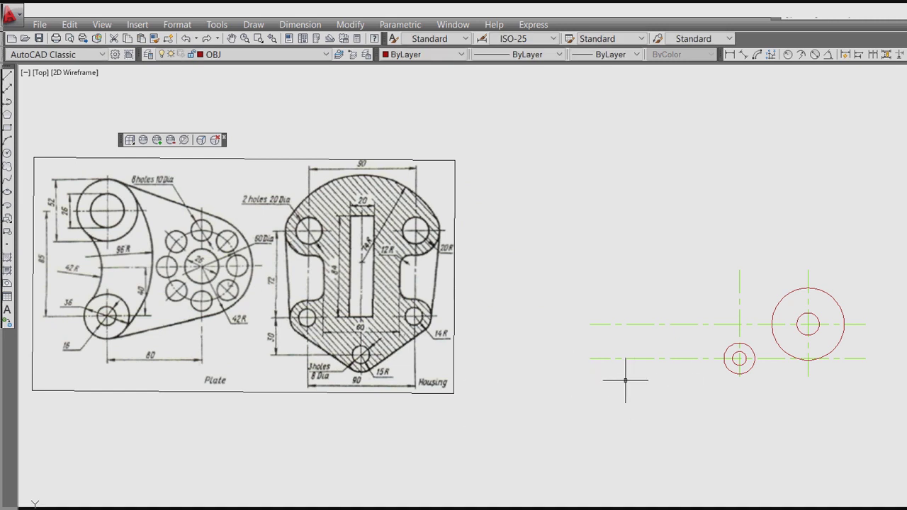
Step: Offset the main horizontal centre line upward so it lies 85 above the lower one, following the reference image
{"action": "scroll", "coordinate": [632, 367], "scroll_direction": "up", "scroll_amount": 2}
{"action": "scroll", "coordinate": [632, 367], "scroll_direction": "down", "scroll_amount": 3}
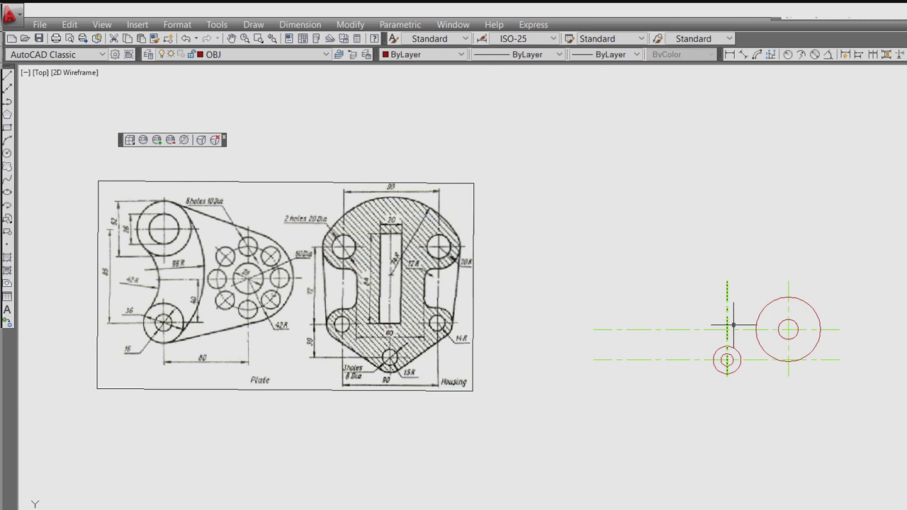
{"action": "scroll", "coordinate": [709, 328], "scroll_direction": "up", "scroll_amount": 1}
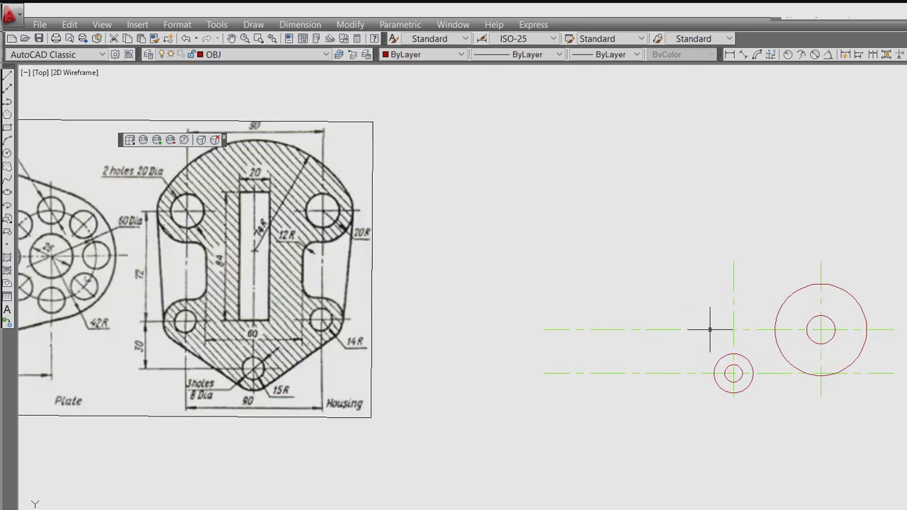
{"action": "scroll", "coordinate": [709, 329], "scroll_direction": "down", "scroll_amount": 4}
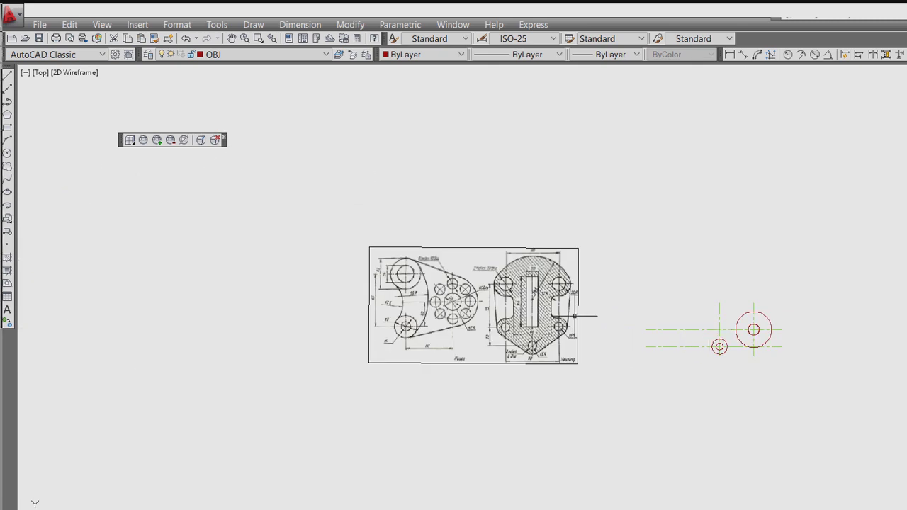
{"action": "scroll", "coordinate": [513, 320], "scroll_direction": "up", "scroll_amount": 2}
{"action": "scroll", "coordinate": [421, 300], "scroll_direction": "up", "scroll_amount": 3}
{"action": "scroll", "coordinate": [415, 300], "scroll_direction": "up", "scroll_amount": 1}
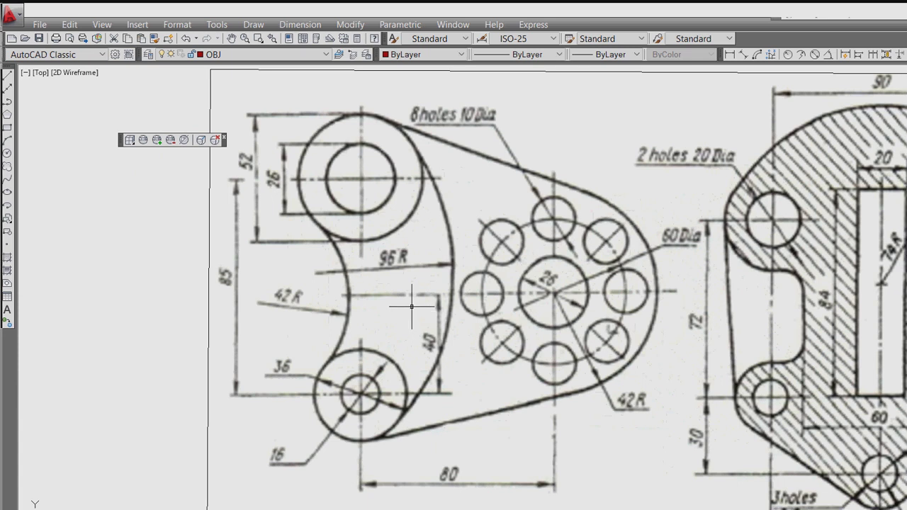
{"action": "scroll", "coordinate": [439, 311], "scroll_direction": "down", "scroll_amount": 3}
{"action": "scroll", "coordinate": [838, 413], "scroll_direction": "up", "scroll_amount": 2}
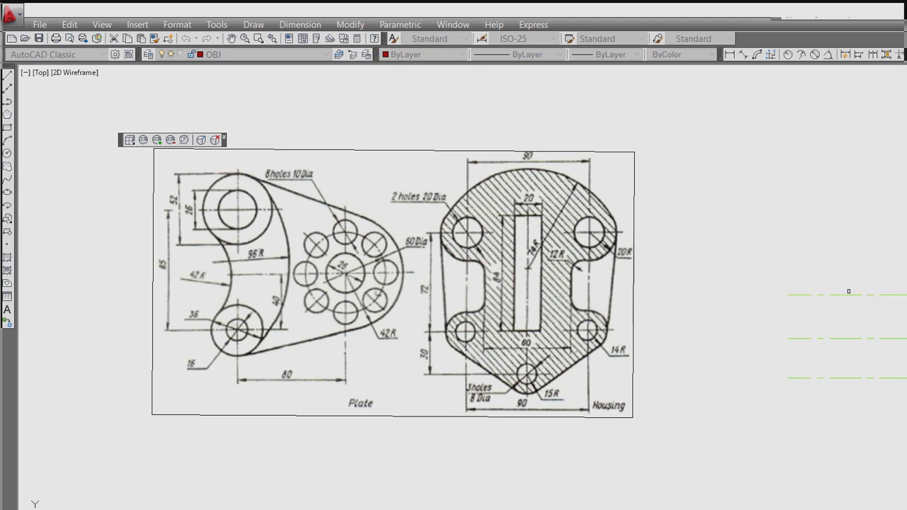
{"action": "scroll", "coordinate": [864, 294], "scroll_direction": "up", "scroll_amount": 2}
{"action": "scroll", "coordinate": [740, 317], "scroll_direction": "down", "scroll_amount": 2}
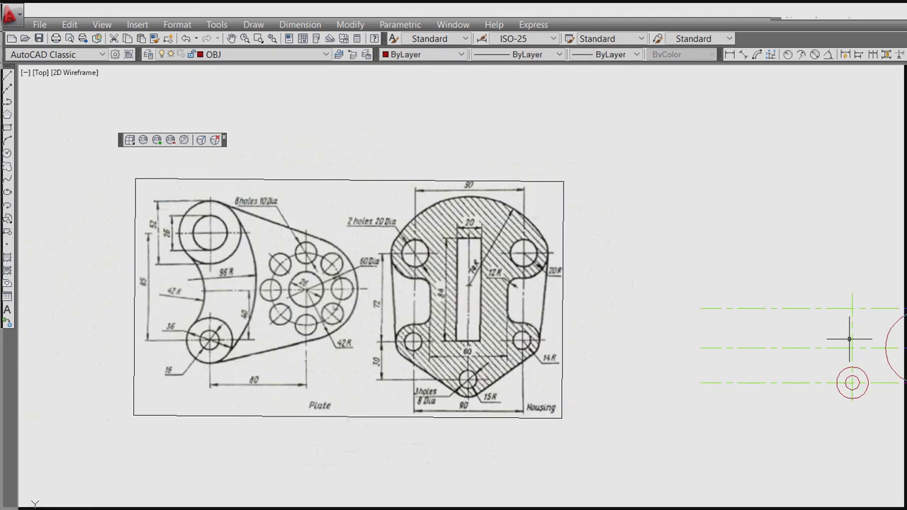
Step: Draw a circle of diameter 26 at the intersection of the upper horizontal and the offset vertical centre line
{"action": "scroll", "coordinate": [79, 258], "scroll_direction": "down", "scroll_amount": 1}
{"action": "scroll", "coordinate": [155, 238], "scroll_direction": "up", "scroll_amount": 2}
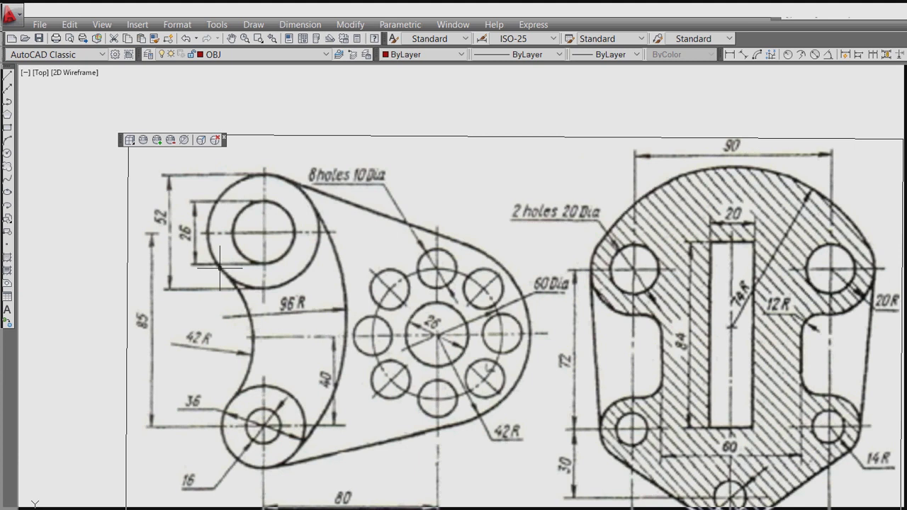
{"action": "scroll", "coordinate": [220, 268], "scroll_direction": "down", "scroll_amount": 6}
{"action": "scroll", "coordinate": [732, 333], "scroll_direction": "up", "scroll_amount": 8}
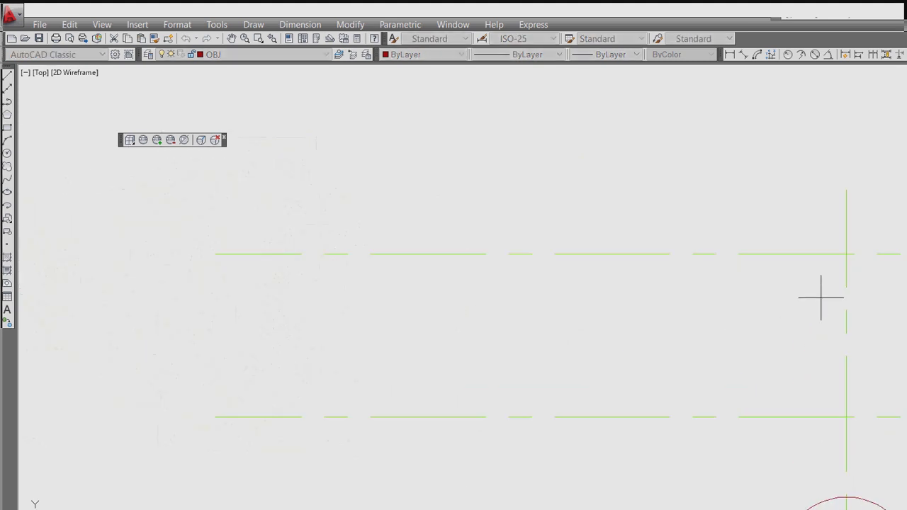
{"action": "left_click", "coordinate": [846, 254]}
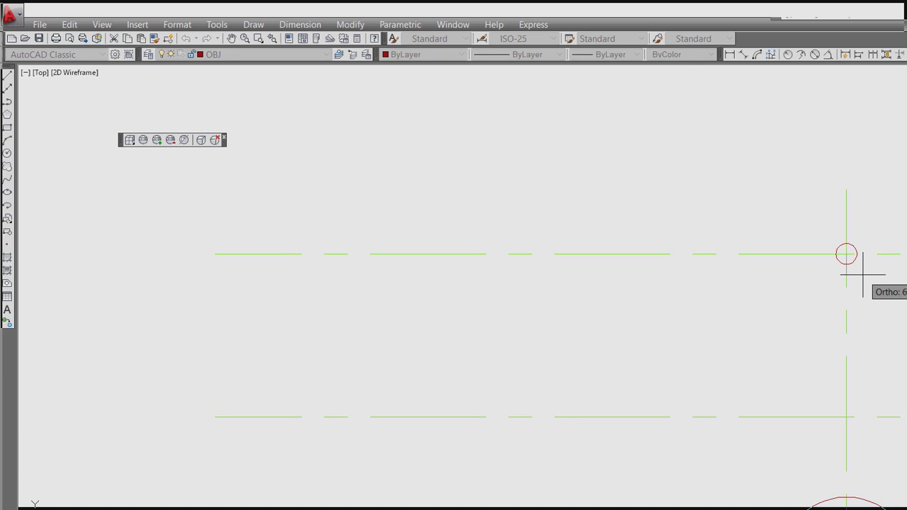
{"action": "type", "text": "29"}
{"action": "key", "text": "Return"}
{"action": "scroll", "coordinate": [861, 272], "scroll_direction": "down", "scroll_amount": 7}
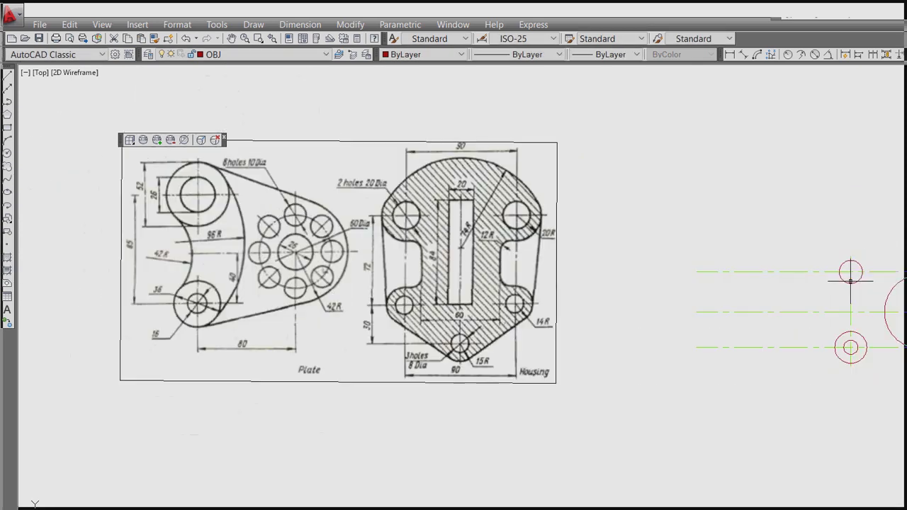
Step: Draw a circle of diameter 52 concentric with the new upper 26-diameter circle, following the reference image
{"action": "scroll", "coordinate": [854, 276], "scroll_direction": "up", "scroll_amount": 2}
{"action": "key", "text": "Return"}
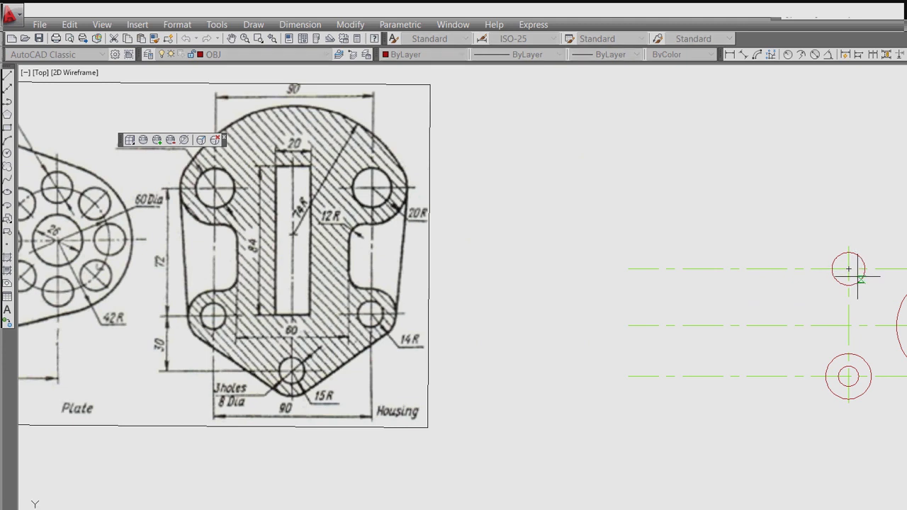
{"action": "left_click", "coordinate": [848, 269]}
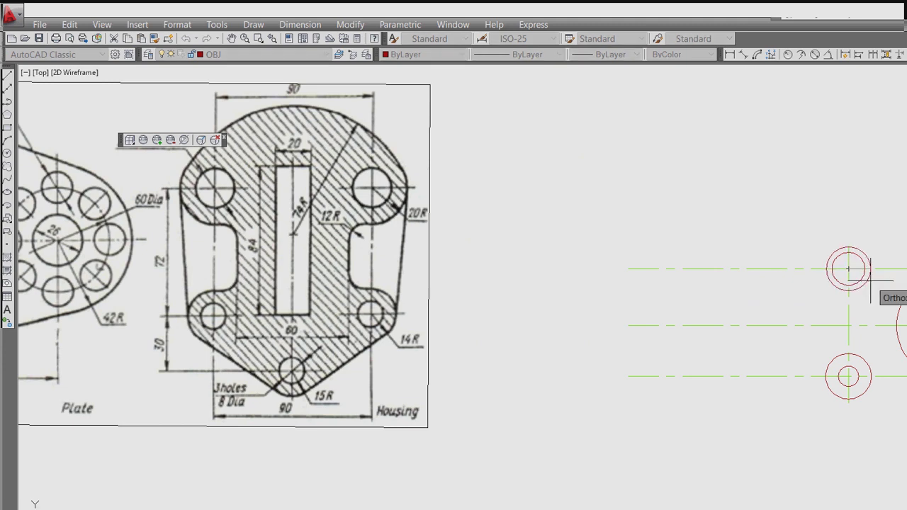
{"action": "scroll", "coordinate": [878, 282], "scroll_direction": "down", "scroll_amount": 2}
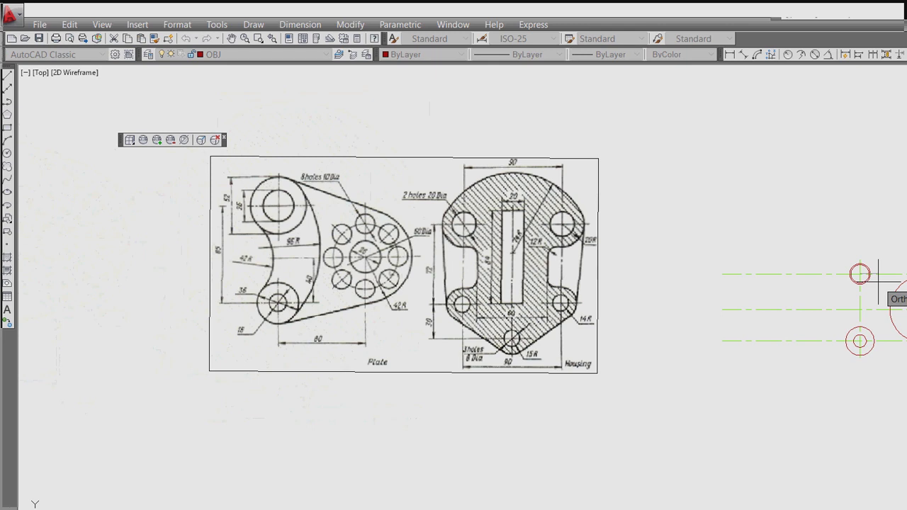
{"action": "scroll", "coordinate": [878, 282], "scroll_direction": "up", "scroll_amount": 2}
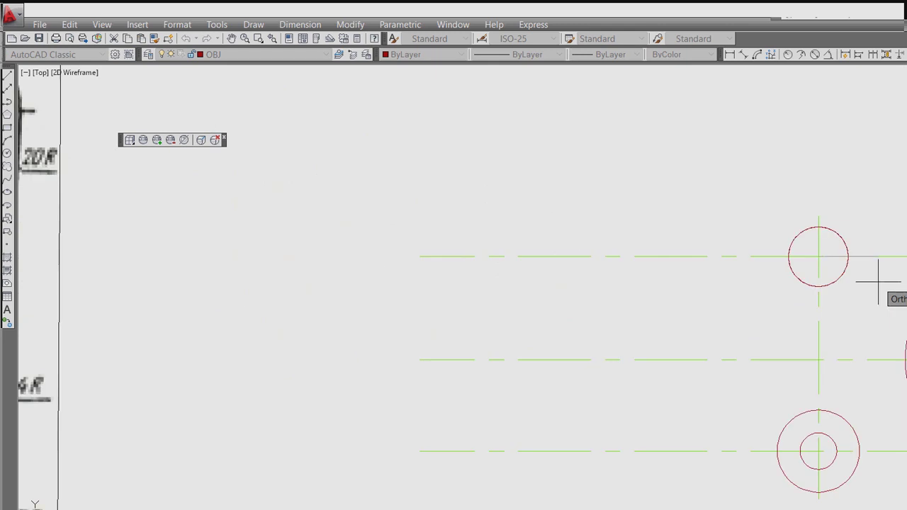
{"action": "left_click", "coordinate": [874, 278]}
{"action": "scroll", "coordinate": [776, 321], "scroll_direction": "down", "scroll_amount": 3}
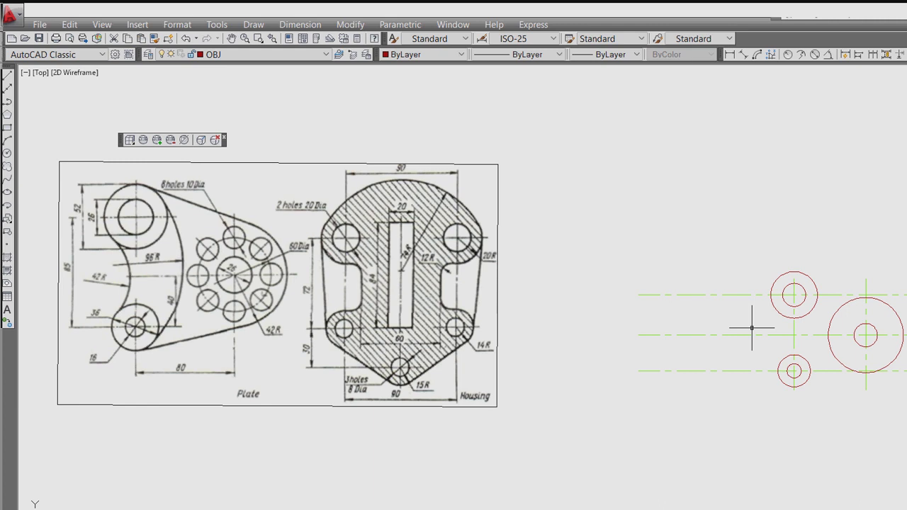
Step: Try to draw the lower edge line from the bottom quadrant of the 42-radius circle to the underside of the 36-diameter circle
{"action": "scroll", "coordinate": [772, 354], "scroll_direction": "down", "scroll_amount": 1}
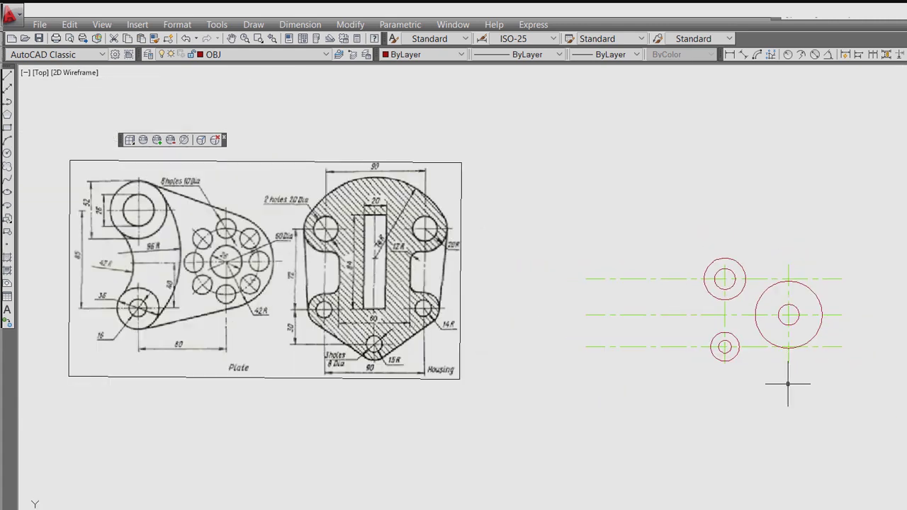
{"action": "scroll", "coordinate": [782, 366], "scroll_direction": "up", "scroll_amount": 1}
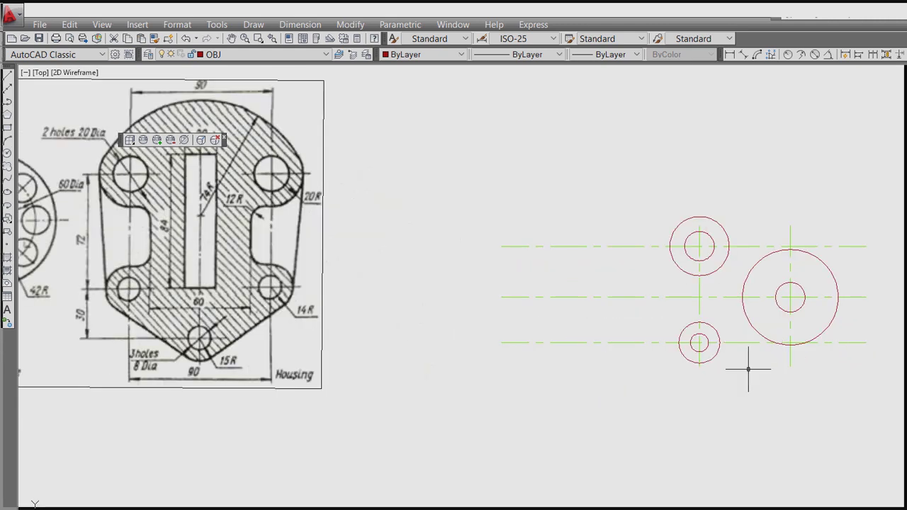
{"action": "scroll", "coordinate": [748, 367], "scroll_direction": "down", "scroll_amount": 2}
{"action": "scroll", "coordinate": [747, 363], "scroll_direction": "up", "scroll_amount": 1}
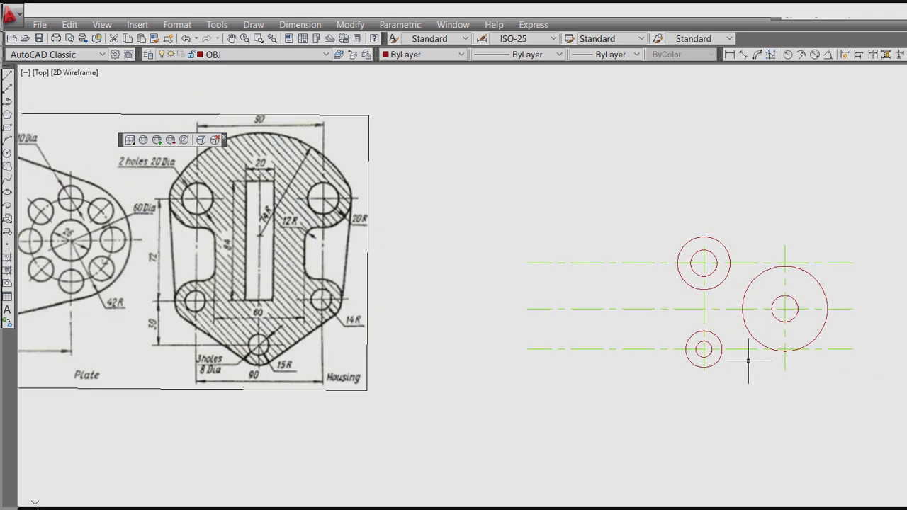
{"action": "scroll", "coordinate": [748, 361], "scroll_direction": "down", "scroll_amount": 1}
{"action": "scroll", "coordinate": [753, 360], "scroll_direction": "up", "scroll_amount": 1}
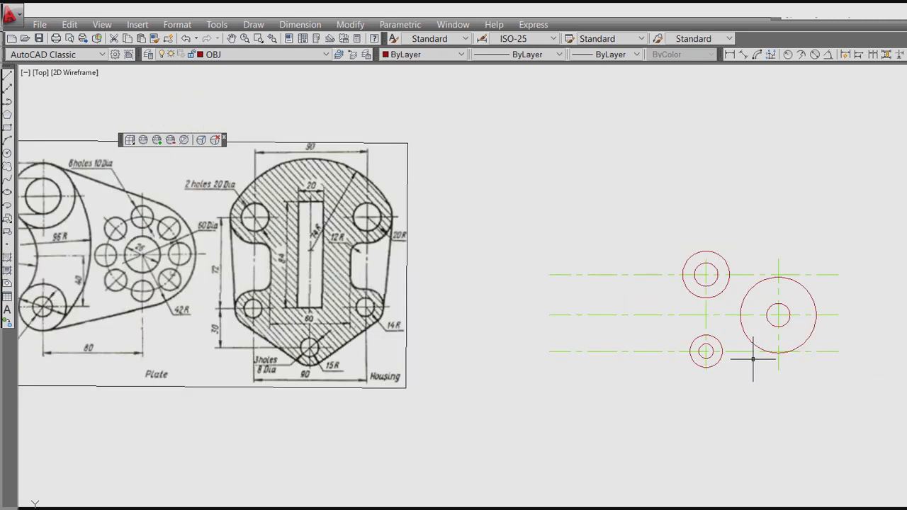
{"action": "scroll", "coordinate": [780, 356], "scroll_direction": "up", "scroll_amount": 2}
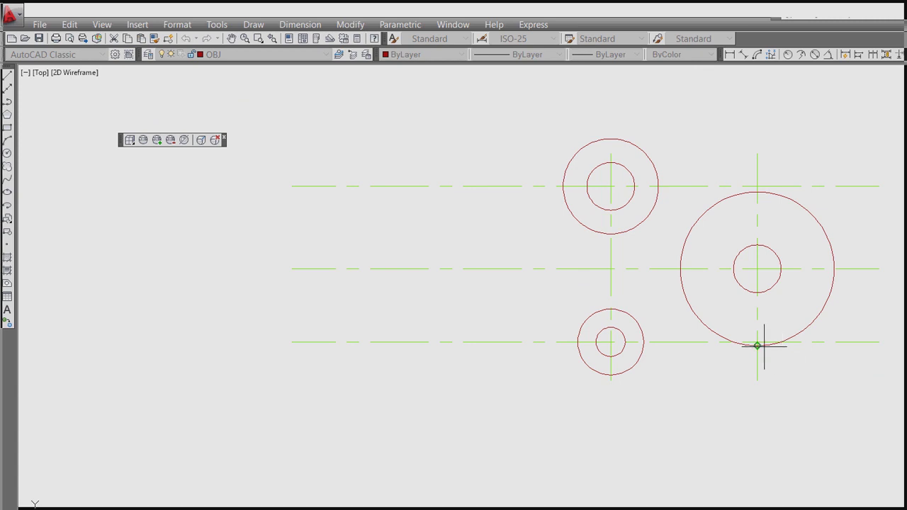
{"action": "left_click", "coordinate": [756, 346]}
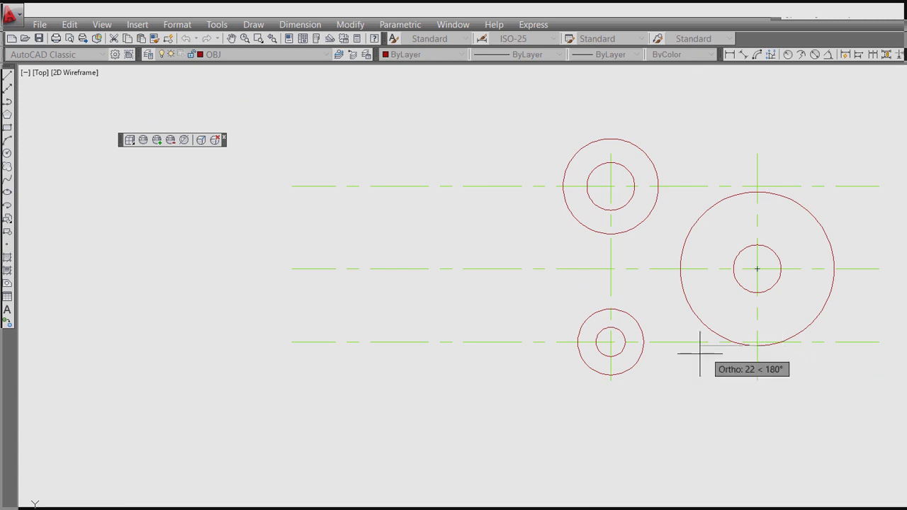
{"action": "left_click", "coordinate": [622, 373]}
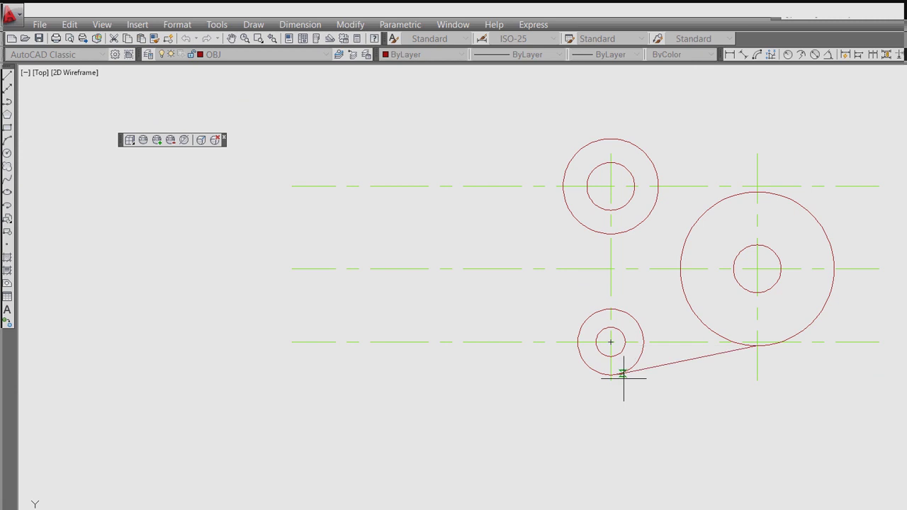
{"action": "key", "text": "Escape"}
Step: Try to draw the upper edge line from the top quadrant of the 42-radius circle to the 52-diameter circle
{"action": "scroll", "coordinate": [736, 404], "scroll_direction": "down", "scroll_amount": 2}
{"action": "scroll", "coordinate": [744, 302], "scroll_direction": "up", "scroll_amount": 2}
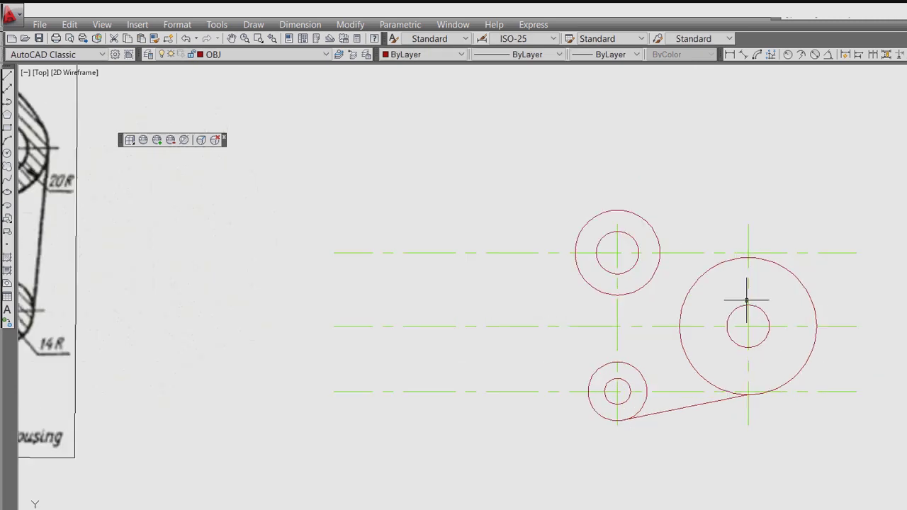
{"action": "key", "text": "Return"}
{"action": "left_click", "coordinate": [749, 257]}
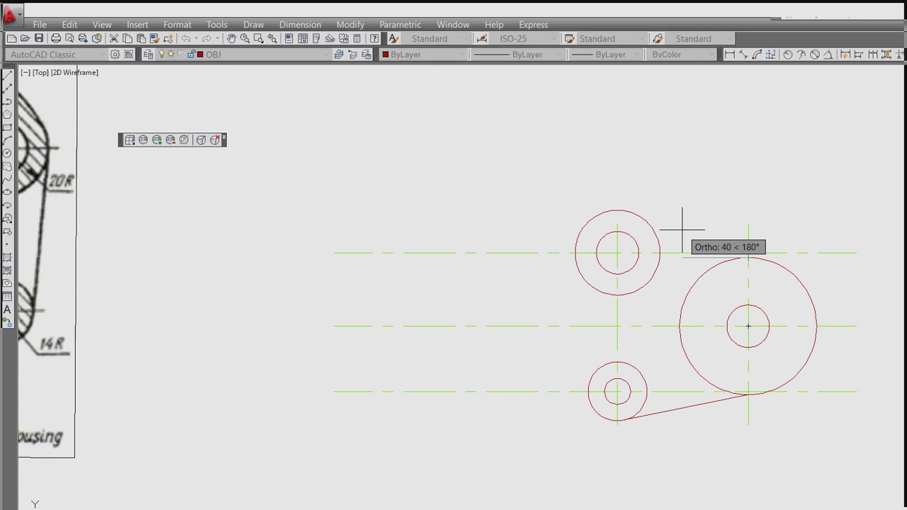
{"action": "left_click", "coordinate": [639, 221]}
{"action": "key", "text": "Return"}
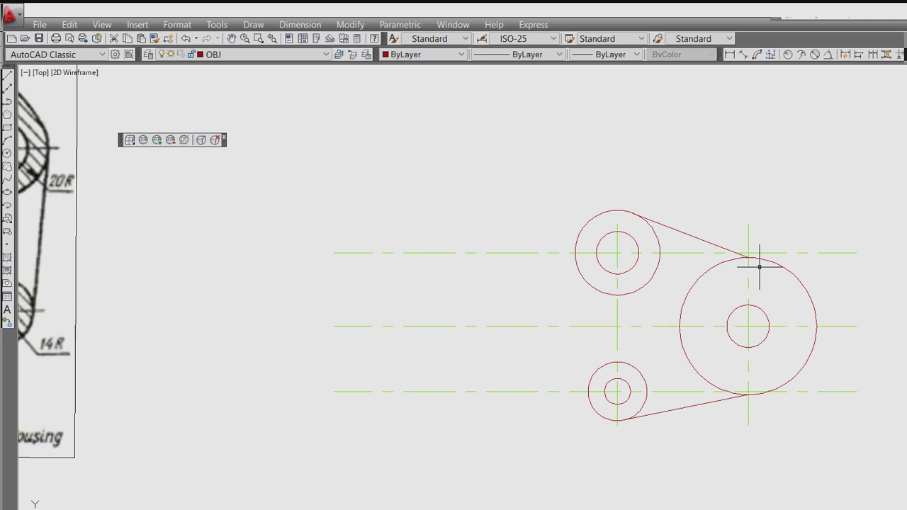
Step: Delete the upper and lower edge lines connecting the large circle to the two smaller outer circles
{"action": "scroll", "coordinate": [746, 256], "scroll_direction": "up", "scroll_amount": 2}
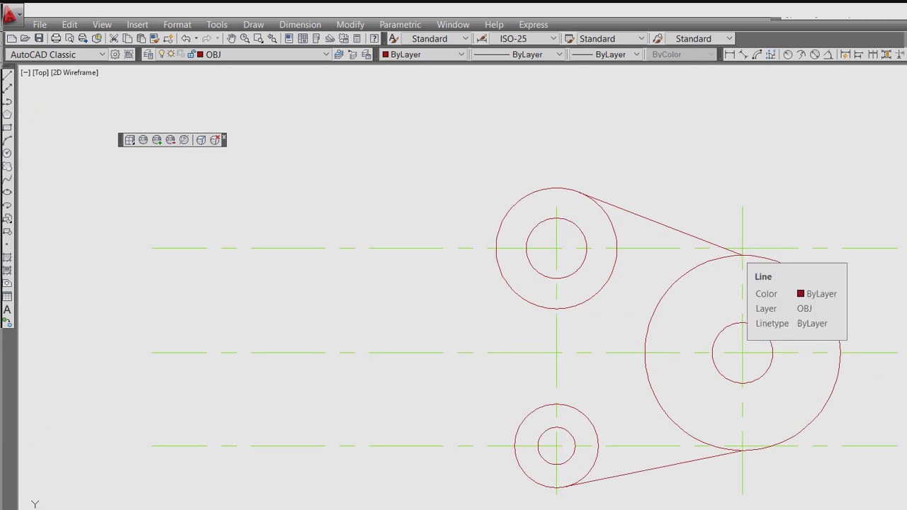
{"action": "left_click", "coordinate": [745, 257]}
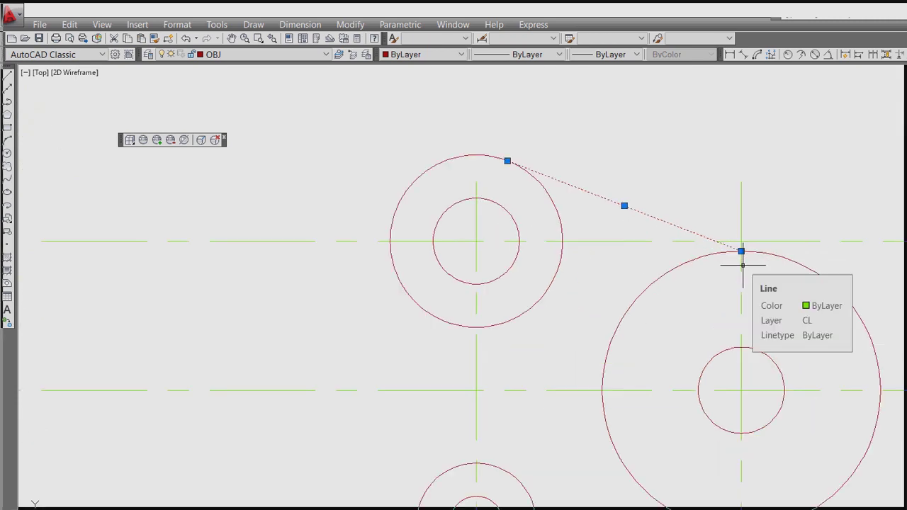
{"action": "key", "text": "Delete"}
{"action": "scroll", "coordinate": [692, 263], "scroll_direction": "down", "scroll_amount": 3}
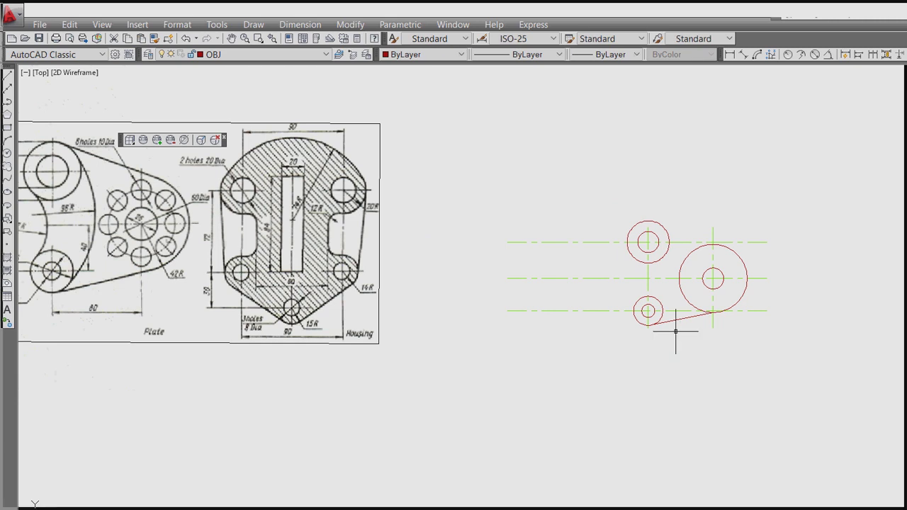
{"action": "left_click", "coordinate": [681, 319]}
{"action": "key", "text": "Delete"}
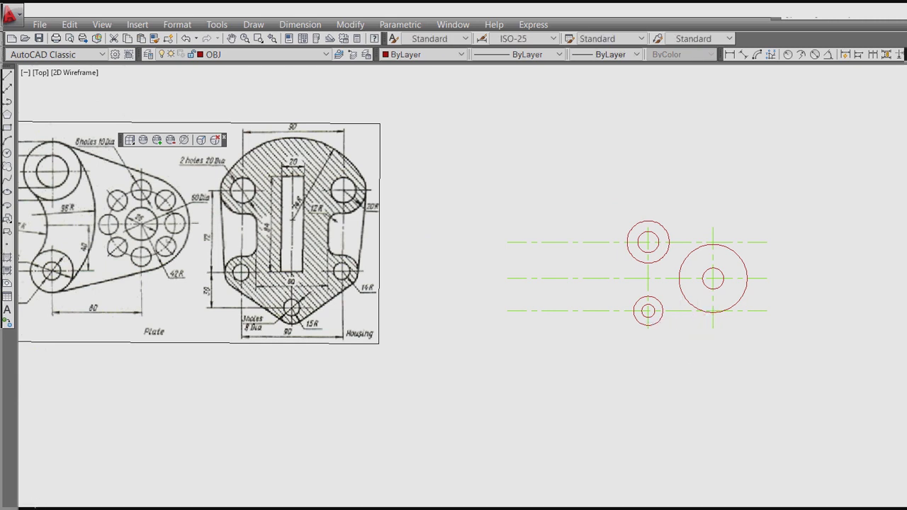
{"action": "scroll", "coordinate": [699, 322], "scroll_direction": "up", "scroll_amount": 3}
{"action": "type", "text": "c"}
{"action": "key", "text": "Return"}
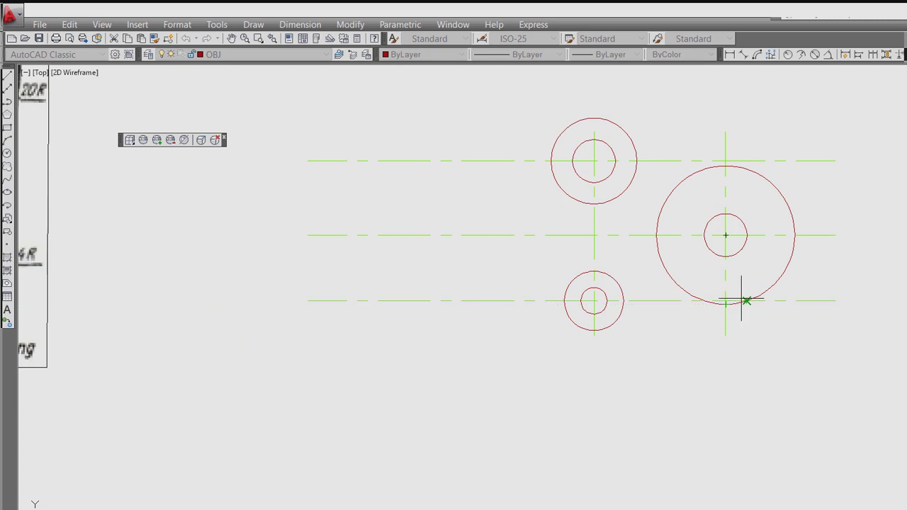
{"action": "scroll", "coordinate": [729, 307], "scroll_direction": "up", "scroll_amount": 2}
{"action": "left_click", "coordinate": [723, 304]}
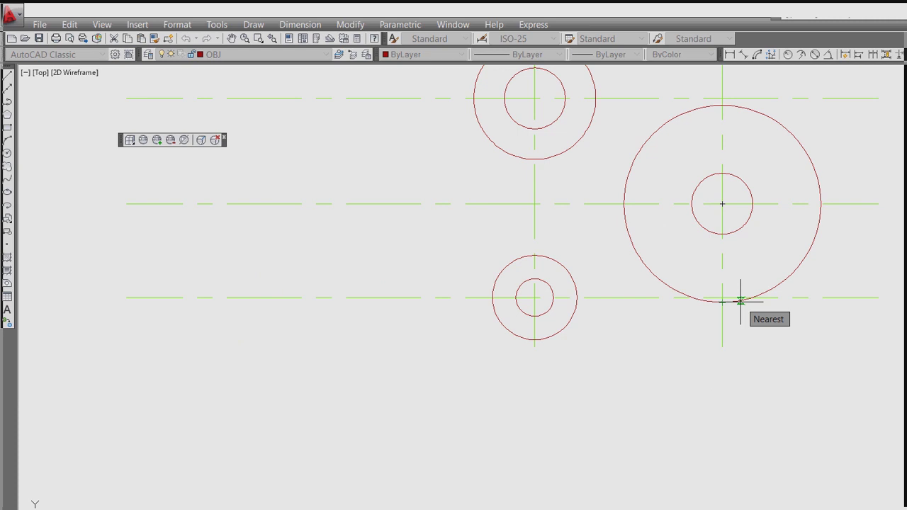
{"action": "scroll", "coordinate": [739, 301], "scroll_direction": "up", "scroll_amount": 1}
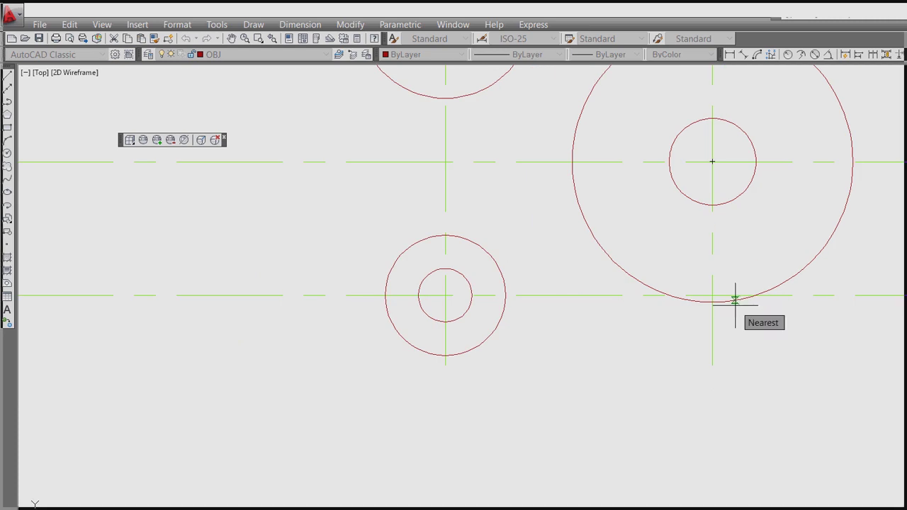
{"action": "scroll", "coordinate": [735, 303], "scroll_direction": "down", "scroll_amount": 1}
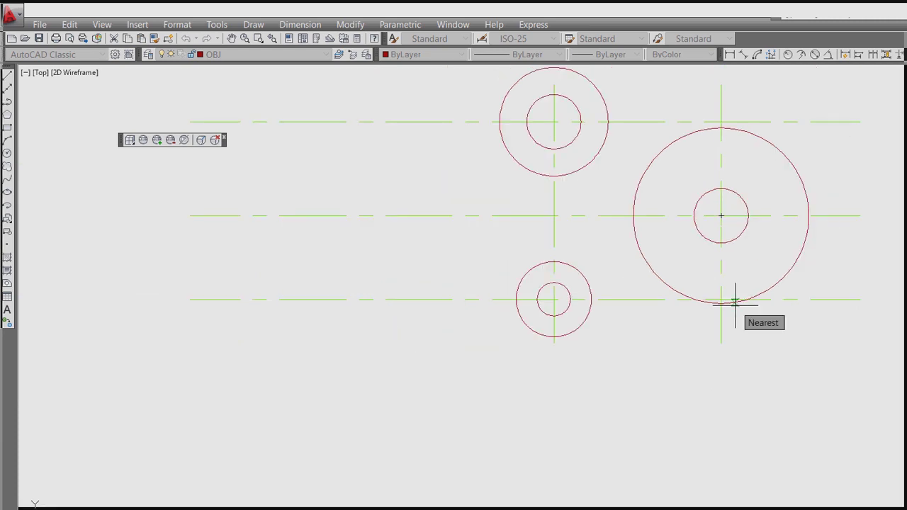
{"action": "scroll", "coordinate": [688, 319], "scroll_direction": "down", "scroll_amount": 1}
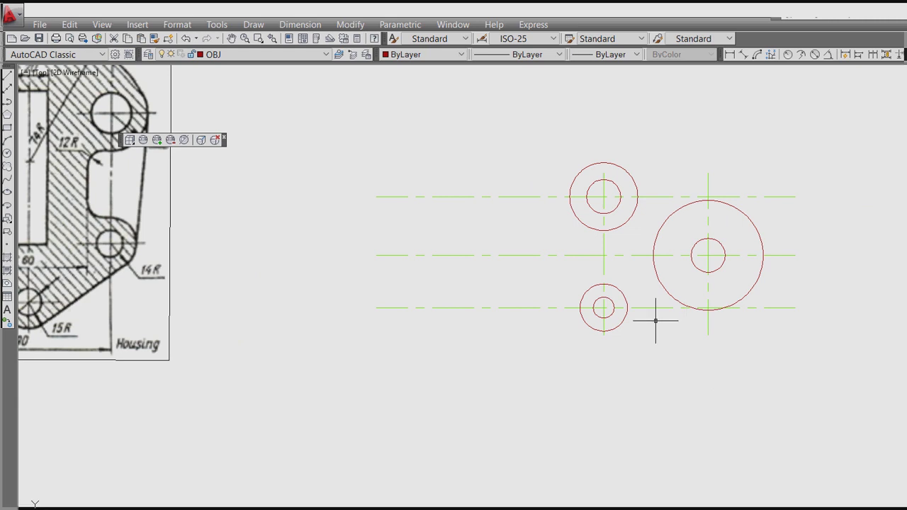
{"action": "scroll", "coordinate": [655, 321], "scroll_direction": "down", "scroll_amount": 3}
{"action": "scroll", "coordinate": [720, 280], "scroll_direction": "up", "scroll_amount": 2}
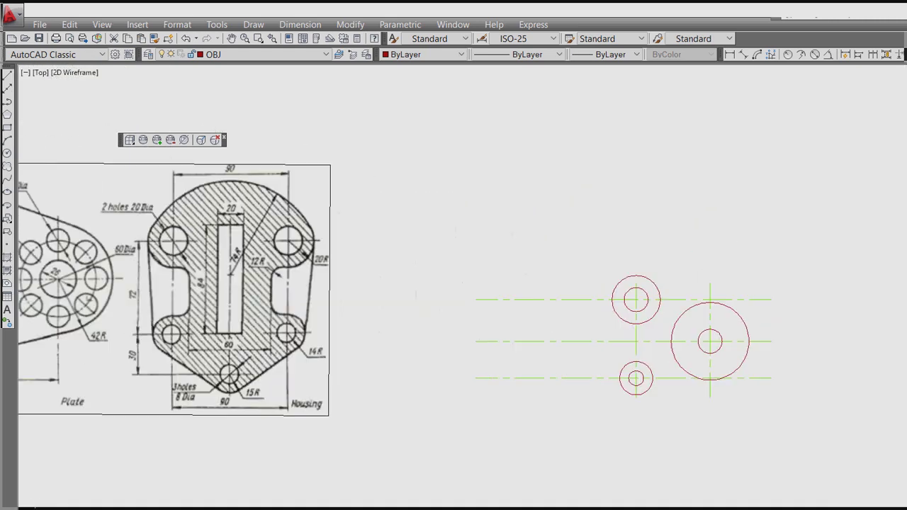
Step: Draw the upper outline line tangent to the 52-diameter circle and the large 42-radius circle
{"action": "scroll", "coordinate": [717, 302], "scroll_direction": "up", "scroll_amount": 3}
{"action": "type", "text": "l"}
{"action": "key", "text": "Return"}
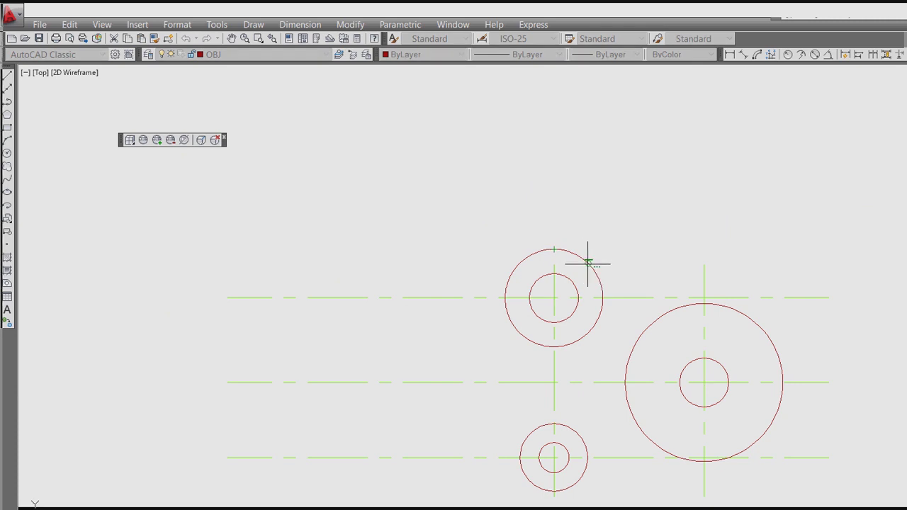
{"action": "left_click", "coordinate": [587, 262]}
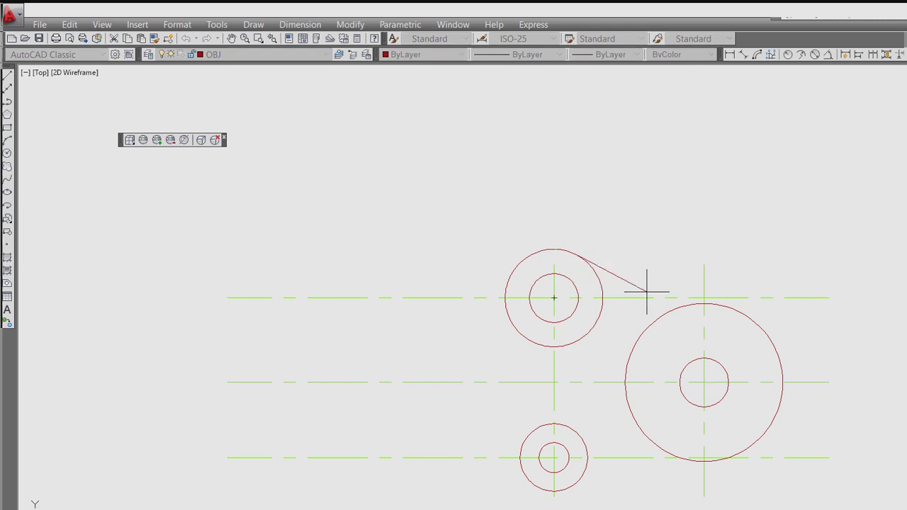
{"action": "left_click", "coordinate": [728, 308]}
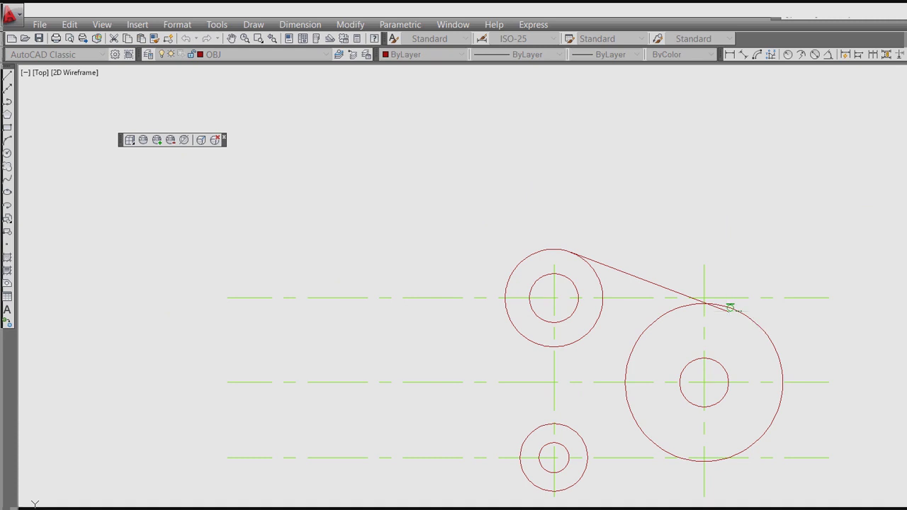
{"action": "key", "text": "Return"}
Step: Draw the lower outline line tangent to the underside of the 36-diameter circle and the large 42-radius circle
{"action": "middle_click_drag", "start_coordinate": [669, 411], "coordinate": [655, 347]}
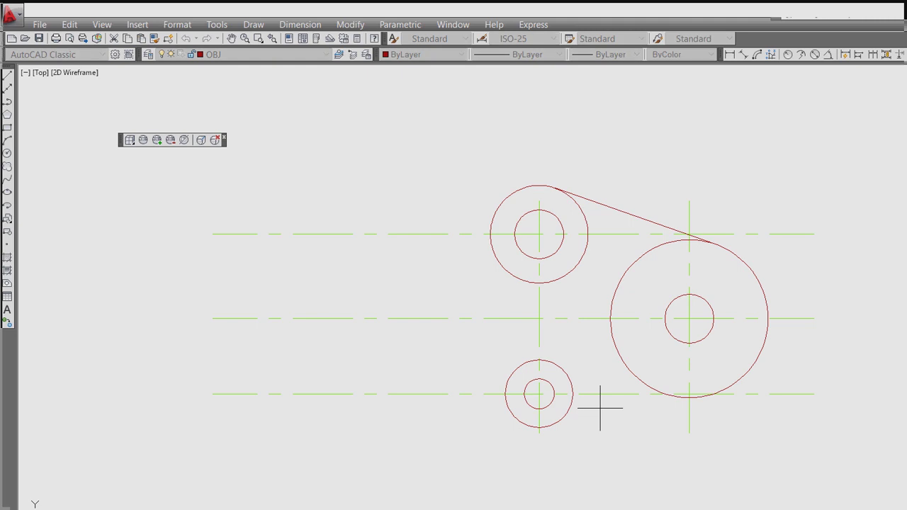
{"action": "left_click", "coordinate": [551, 426]}
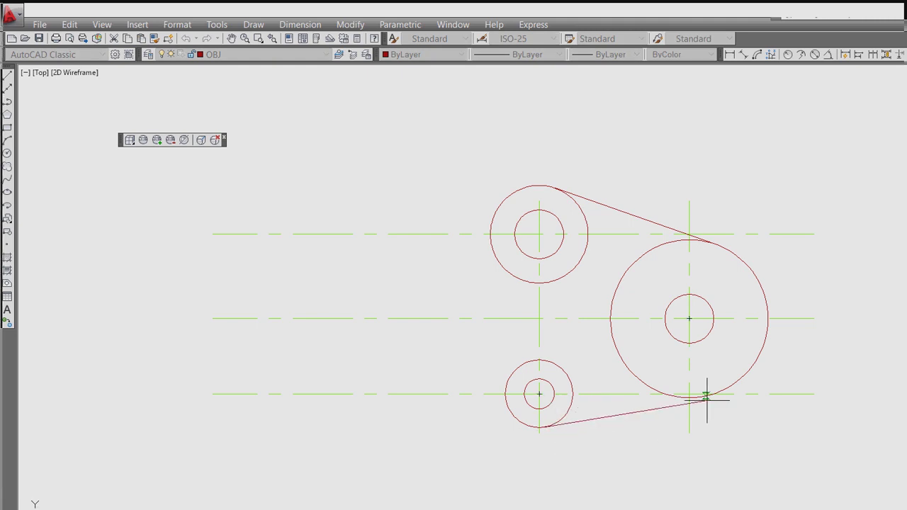
{"action": "key", "text": "Tab"}
{"action": "key", "text": "Return"}
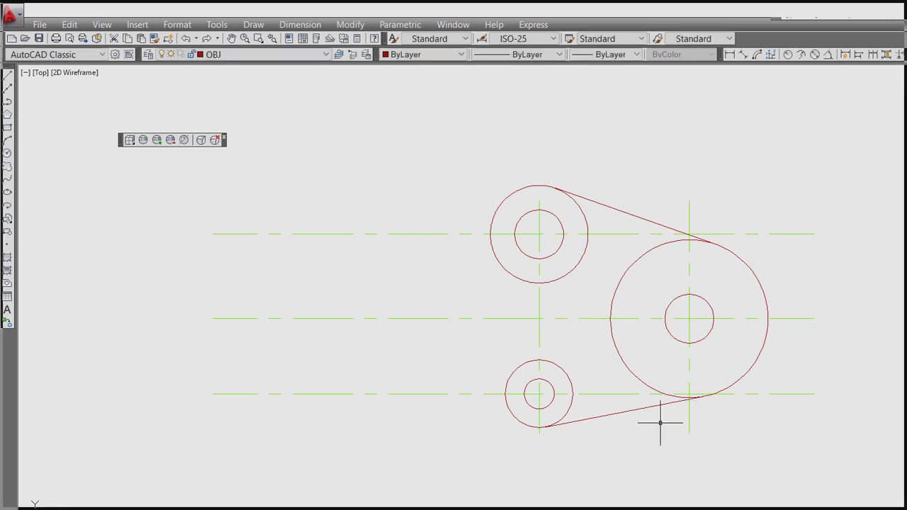
Step: Trim away the inner part of the large 42-radius circle between the upper and lower tangent lines
{"action": "type", "text": "tr"}
{"action": "key", "text": "Return"}
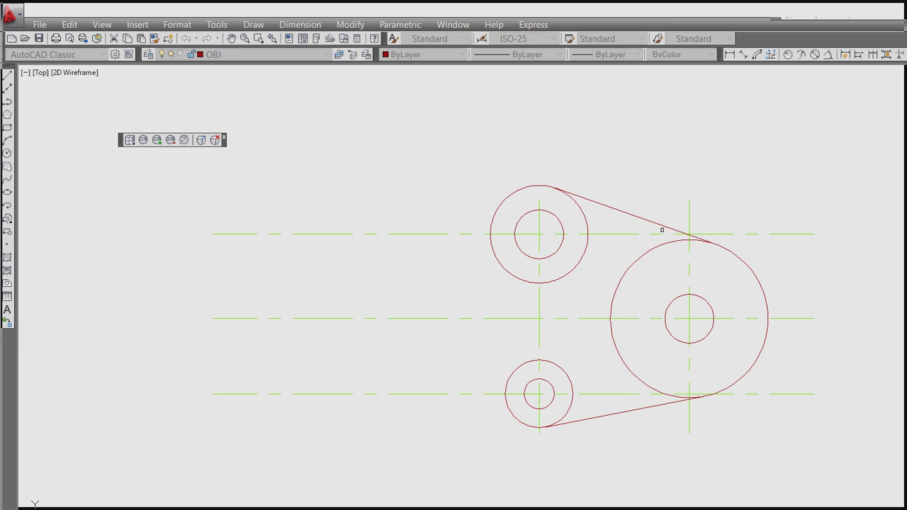
{"action": "left_click", "coordinate": [644, 407]}
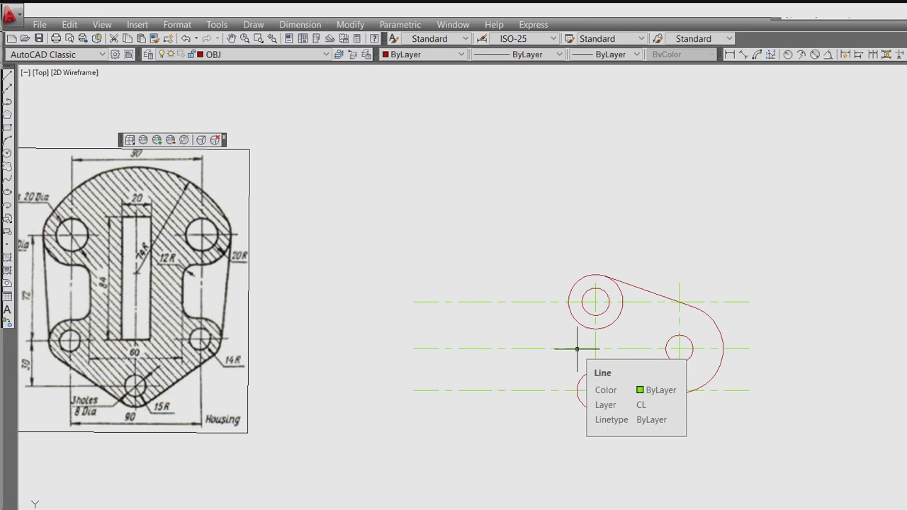
Step: Draw a circle of radius 42 tangent to the 52-diameter and 36-diameter circles on the plate's outer side, following the reference image
{"action": "type", "text": "l"}
{"action": "key", "text": "Return"}
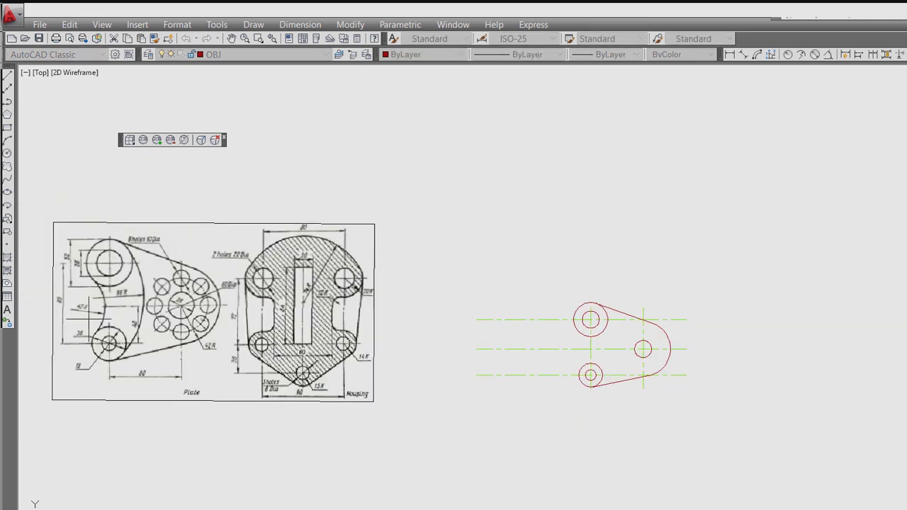
{"action": "scroll", "coordinate": [89, 321], "scroll_direction": "up", "scroll_amount": 6}
{"action": "scroll", "coordinate": [223, 328], "scroll_direction": "down", "scroll_amount": 4}
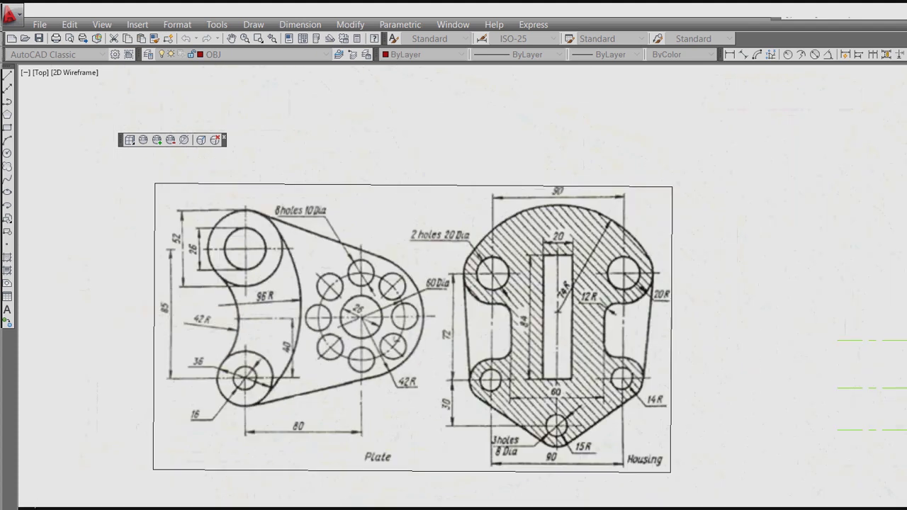
{"action": "scroll", "coordinate": [535, 344], "scroll_direction": "up", "scroll_amount": 2}
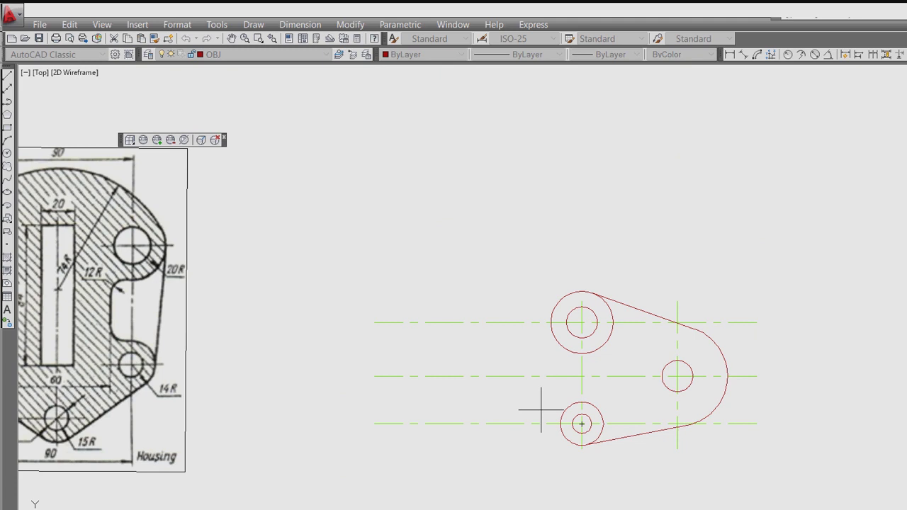
{"action": "type", "text": "42"}
{"action": "key", "text": "Return"}
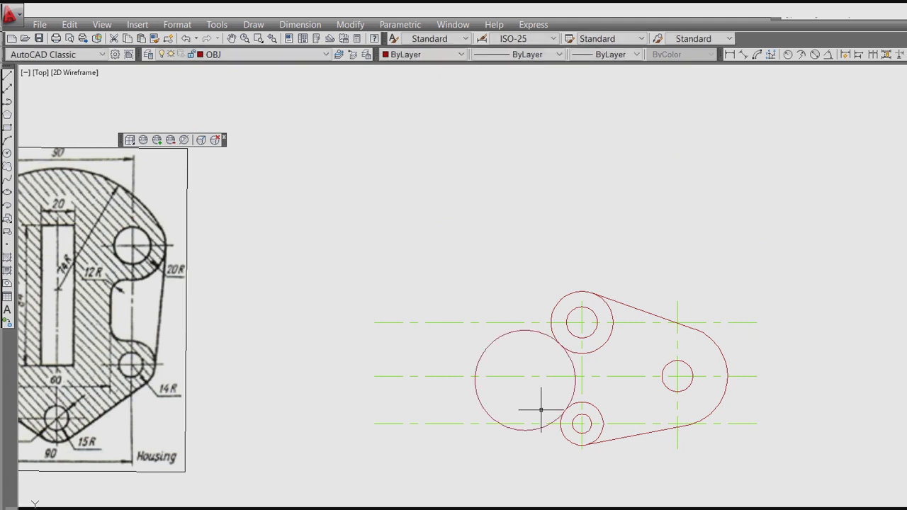
Step: Trim the tangent 42-radius circle against the 52- and 36-diameter circles, keeping only the concave arc between them
{"action": "type", "text": "tr"}
{"action": "key", "text": "Return"}
{"action": "left_click", "coordinate": [573, 408]}
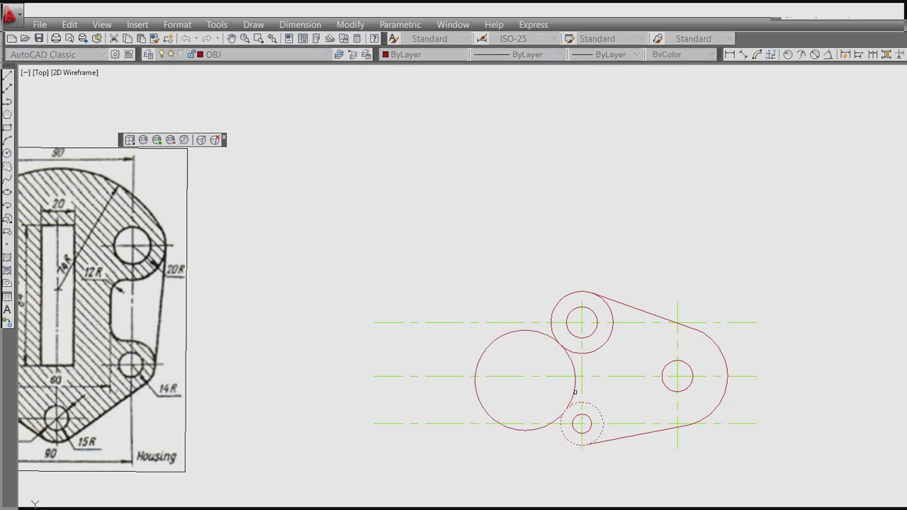
{"action": "left_click", "coordinate": [568, 348]}
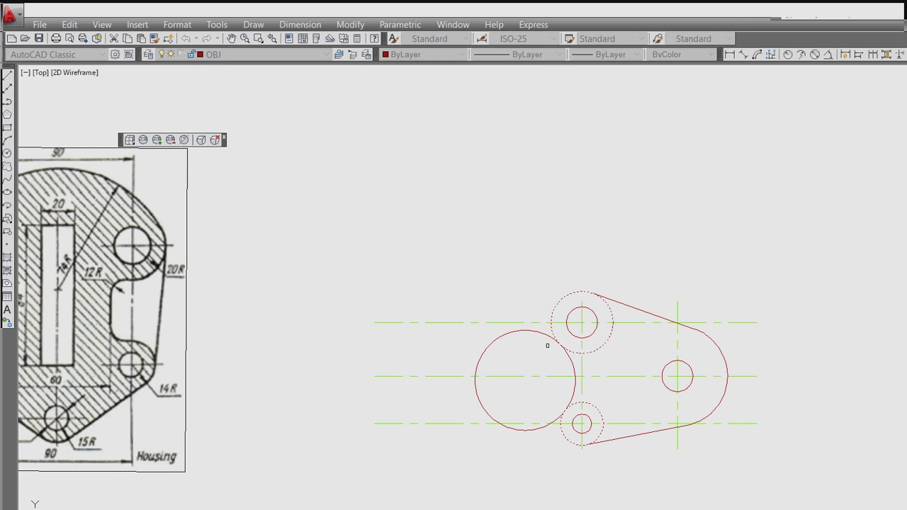
{"action": "key", "text": "Return"}
{"action": "left_click", "coordinate": [515, 332]}
{"action": "key", "text": "Return"}
{"action": "scroll", "coordinate": [525, 383], "scroll_direction": "down", "scroll_amount": 2}
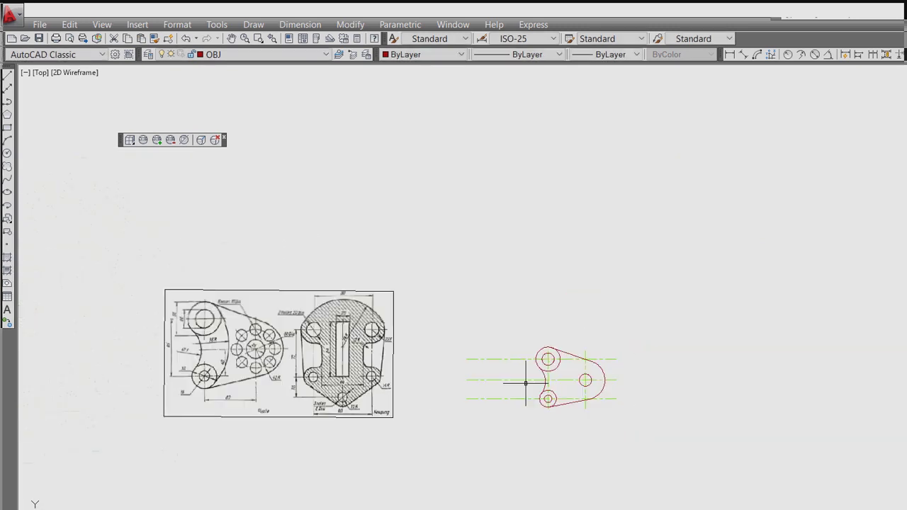
Step: Try to draw the reference image's 96 R curve as a circle tangent to the 52- and 36-diameter circles
{"action": "scroll", "coordinate": [262, 363], "scroll_direction": "up", "scroll_amount": 5}
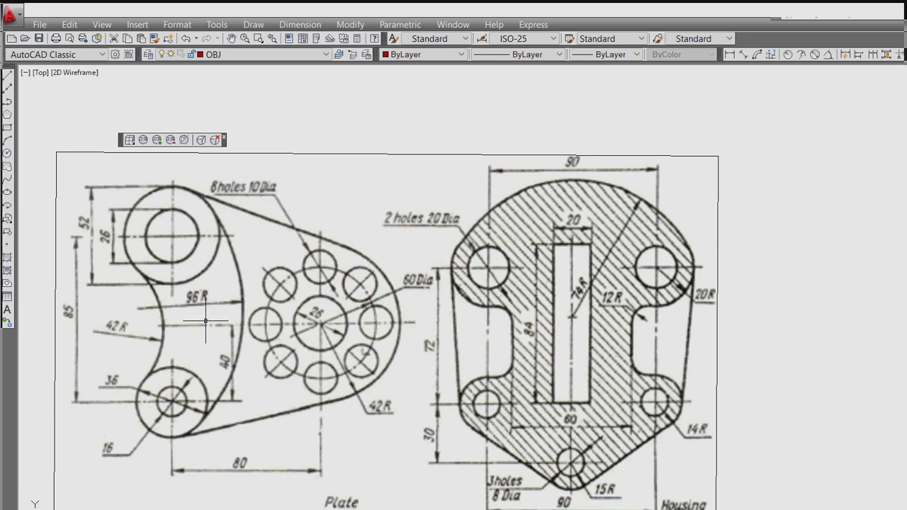
{"action": "scroll", "coordinate": [202, 320], "scroll_direction": "down", "scroll_amount": 2}
{"action": "scroll", "coordinate": [201, 312], "scroll_direction": "up", "scroll_amount": 5}
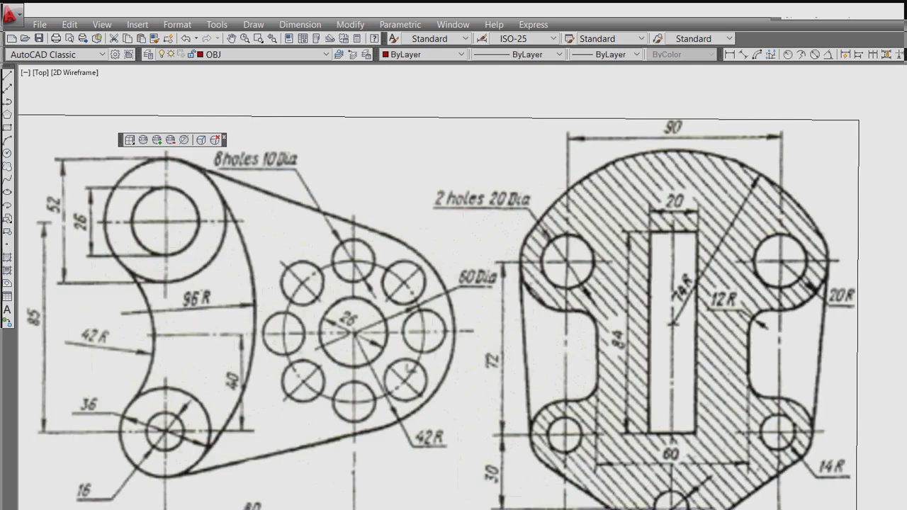
{"action": "scroll", "coordinate": [189, 304], "scroll_direction": "down", "scroll_amount": 5}
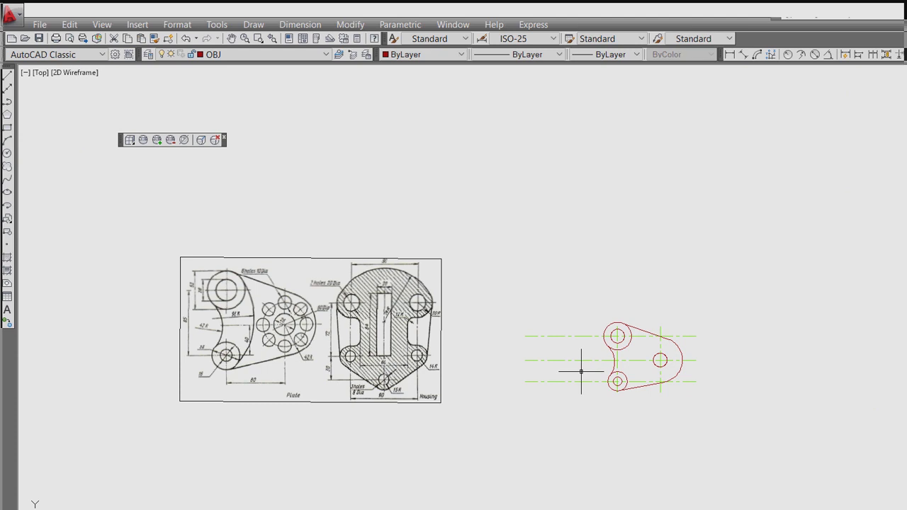
{"action": "scroll", "coordinate": [622, 364], "scroll_direction": "up", "scroll_amount": 3}
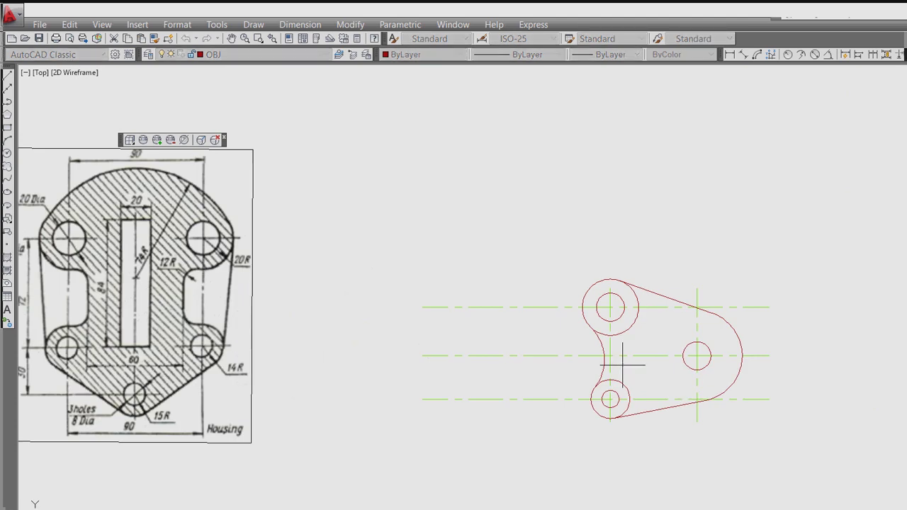
{"action": "key", "text": "Escape"}
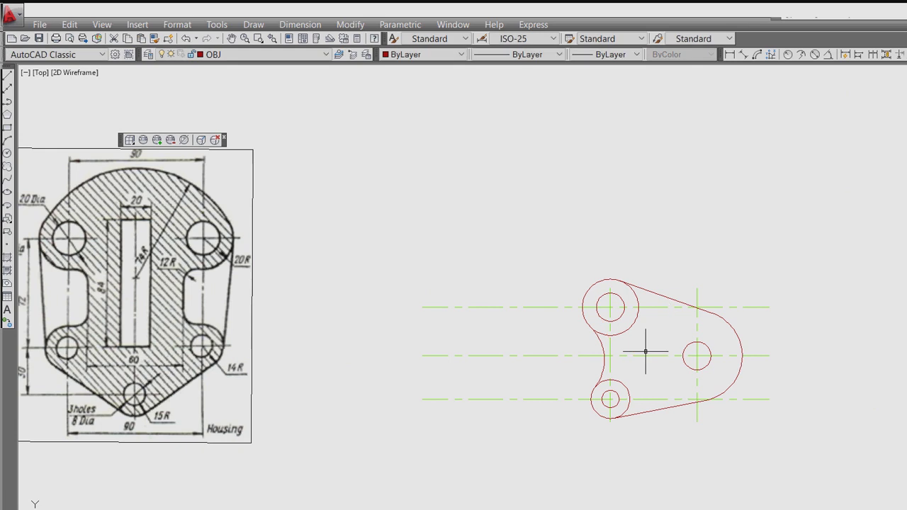
{"action": "key", "text": "space"}
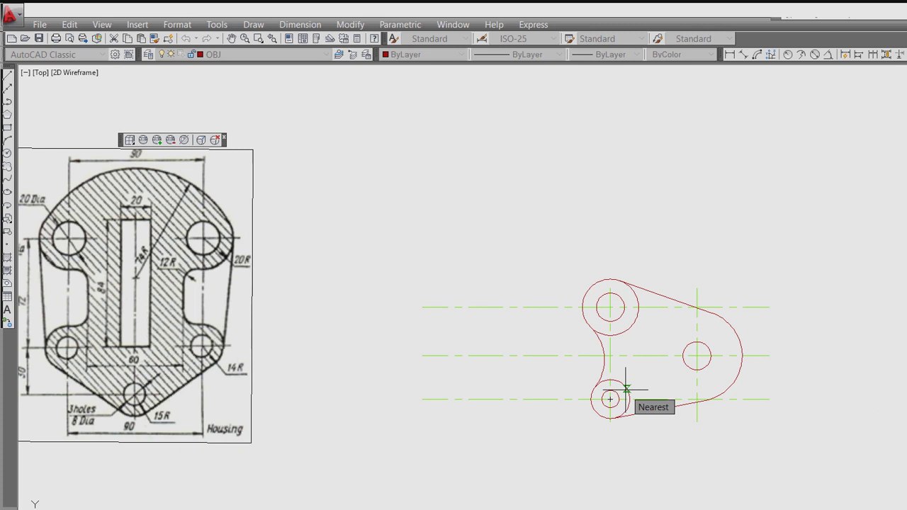
{"action": "scroll", "coordinate": [626, 388], "scroll_direction": "down", "scroll_amount": 3}
{"action": "scroll", "coordinate": [338, 354], "scroll_direction": "up", "scroll_amount": 4}
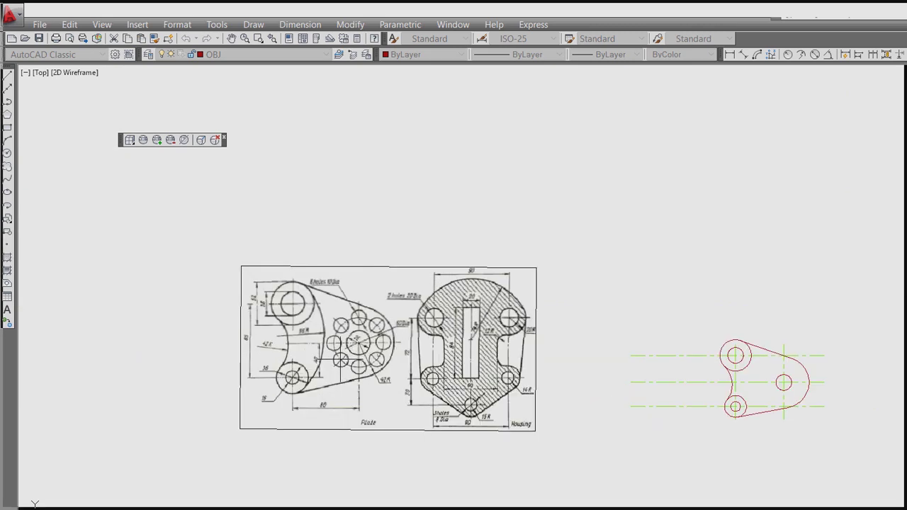
{"action": "scroll", "coordinate": [339, 352], "scroll_direction": "down", "scroll_amount": 5}
{"action": "scroll", "coordinate": [734, 382], "scroll_direction": "up", "scroll_amount": 4}
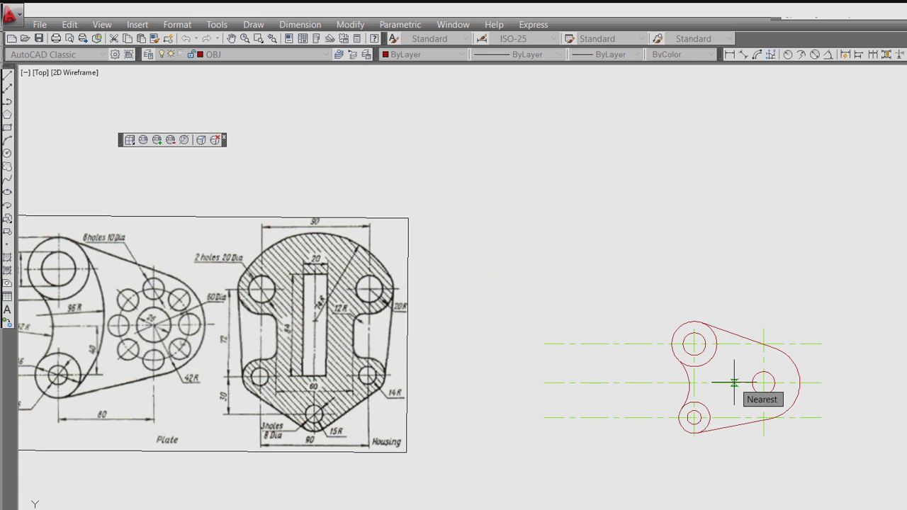
{"action": "key", "text": "Return"}
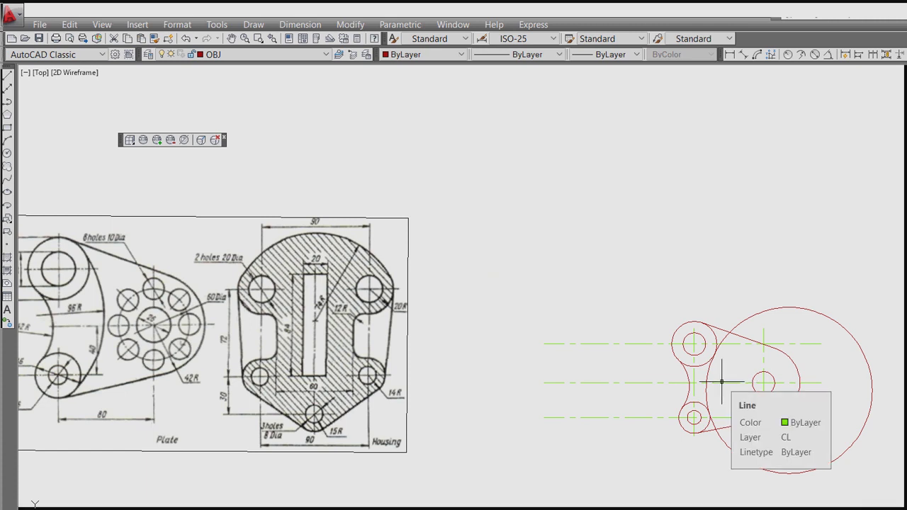
Step: Delete the large circle tangent to the 52- and 36-diameter circles
{"action": "left_click", "coordinate": [724, 340]}
{"action": "key", "text": "Delete"}
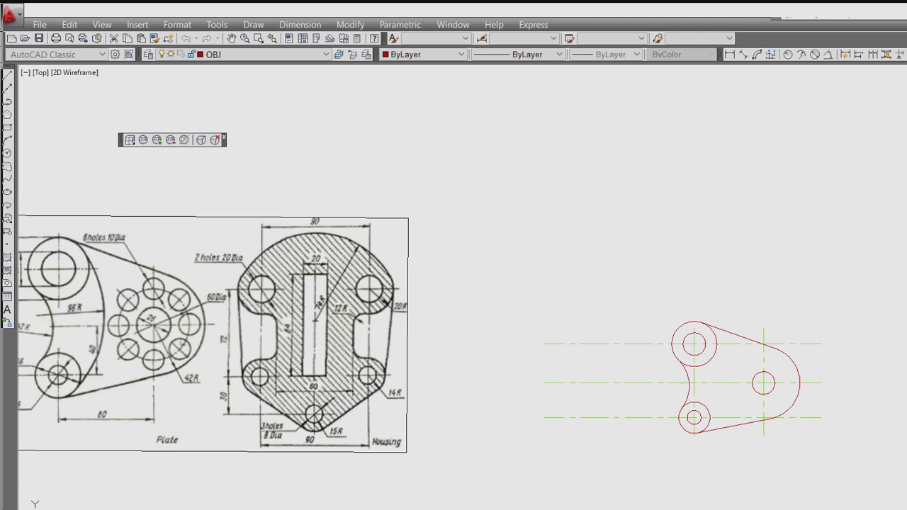
Step: Redraw a large circle tangent to the 52- and 36-diameter circles, on the side facing the 26-diameter hole
{"action": "scroll", "coordinate": [707, 383], "scroll_direction": "up", "scroll_amount": 2}
{"action": "key", "text": "l"}
{"action": "key", "text": "Return"}
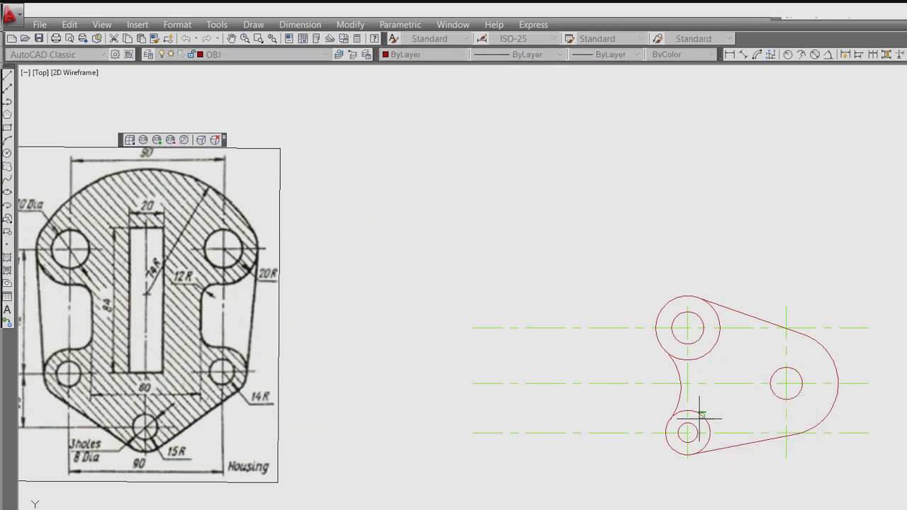
{"action": "left_click", "coordinate": [691, 380]}
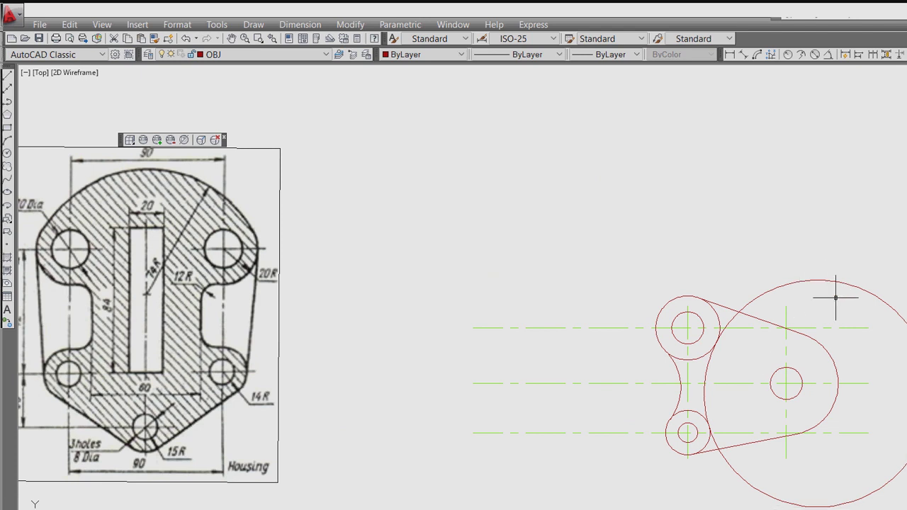
{"action": "type", "text": "tr"}
{"action": "key", "text": "Return"}
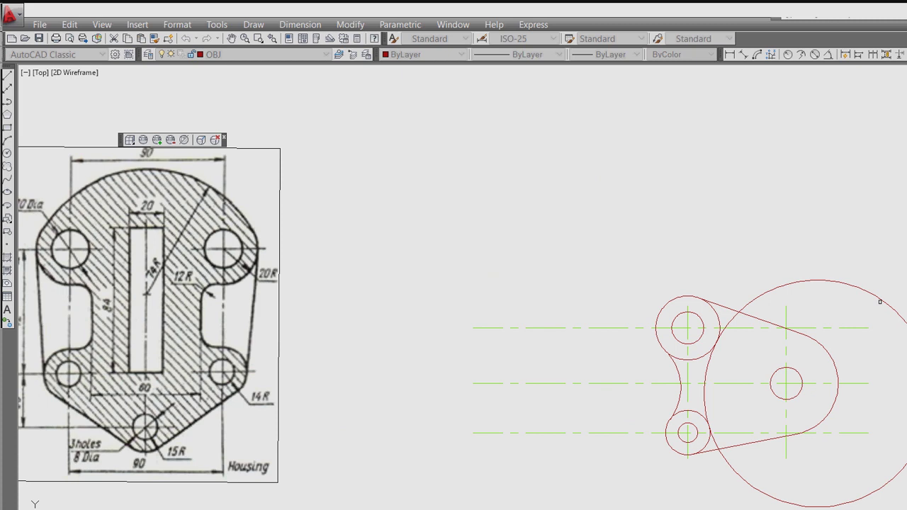
{"action": "left_click", "coordinate": [880, 302]}
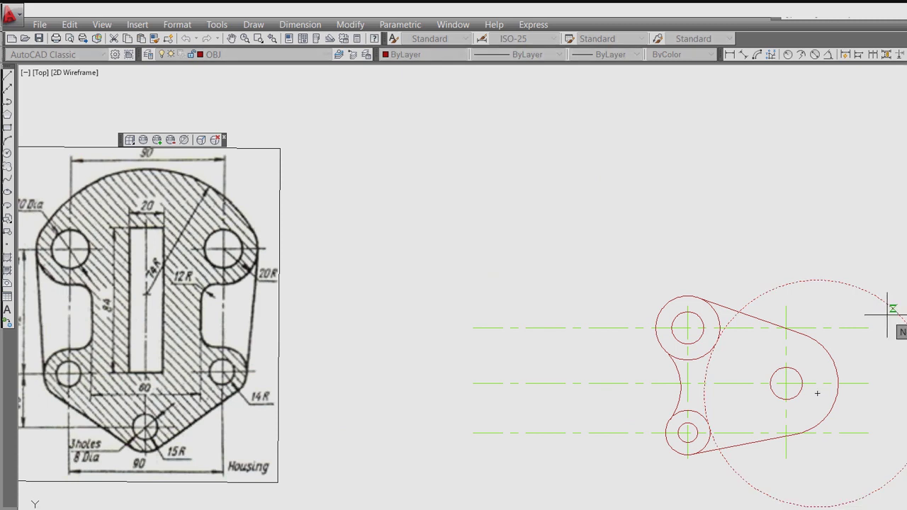
{"action": "key", "text": "Escape"}
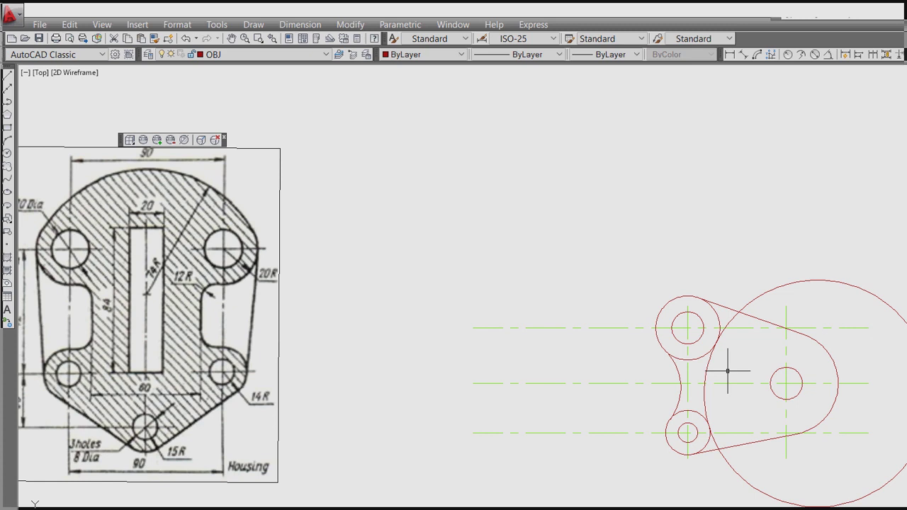
Step: Mirror the large tangent circle about a vertical line through its edge nearest the two smaller bosses, keeping the original
{"action": "key", "text": "space"}
{"action": "left_click", "coordinate": [700, 391]}
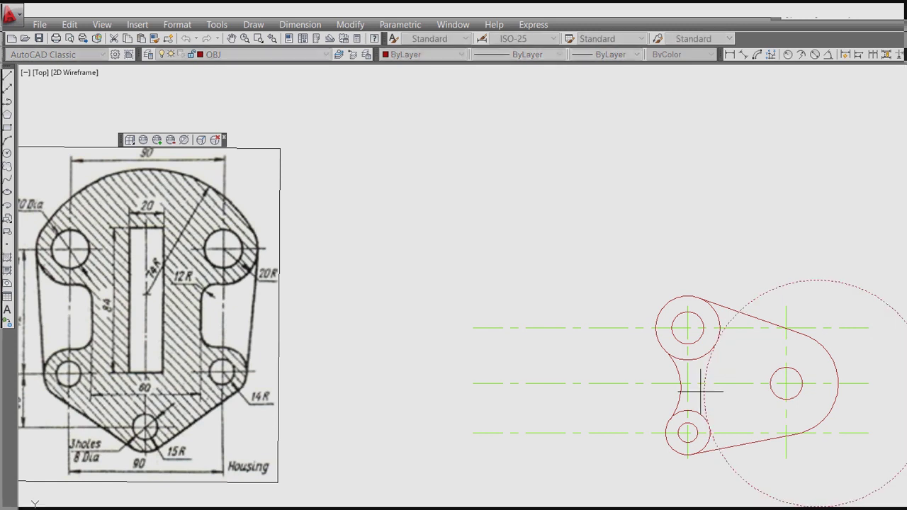
{"action": "key", "text": "Return"}
{"action": "left_click", "coordinate": [704, 379]}
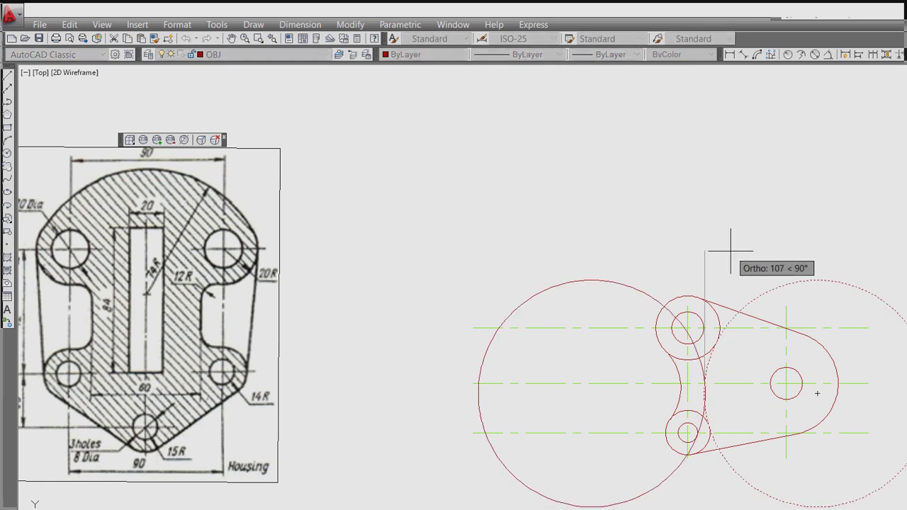
{"action": "left_click", "coordinate": [730, 250]}
{"action": "key", "text": "Return"}
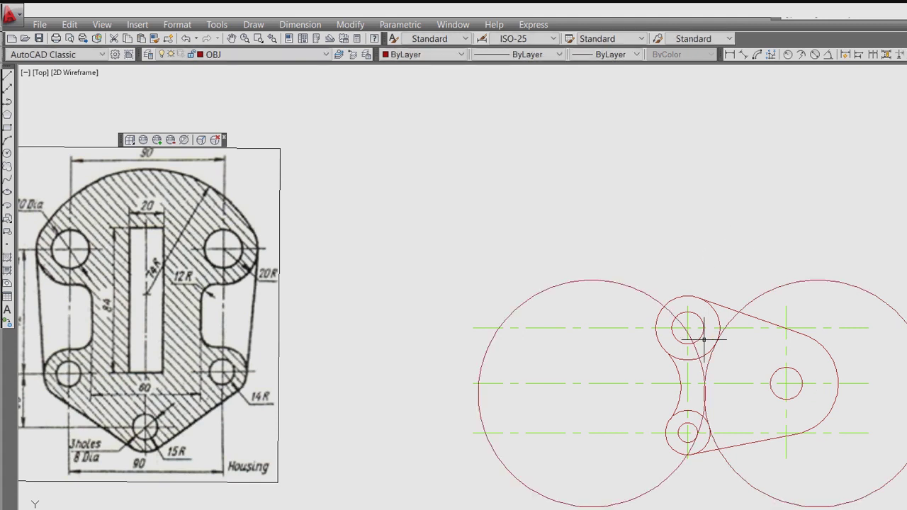
{"action": "key", "text": "space"}
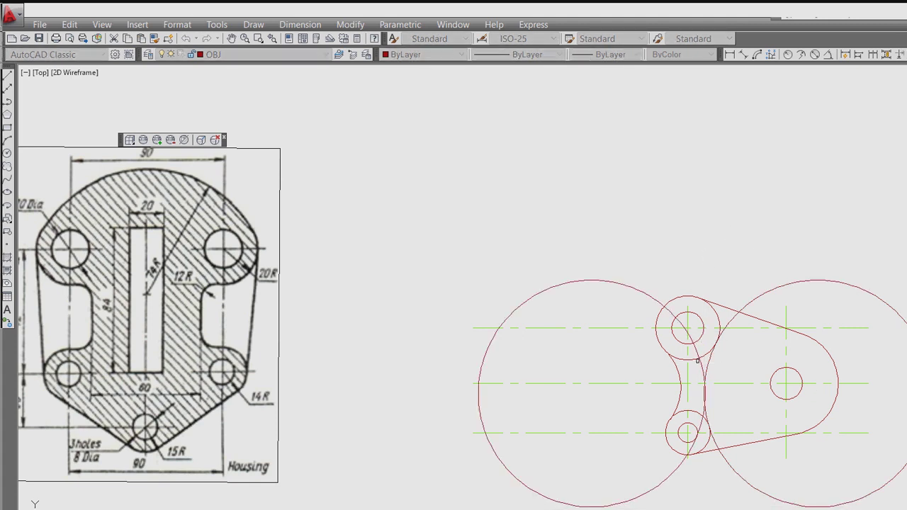
{"action": "left_click", "coordinate": [699, 363]}
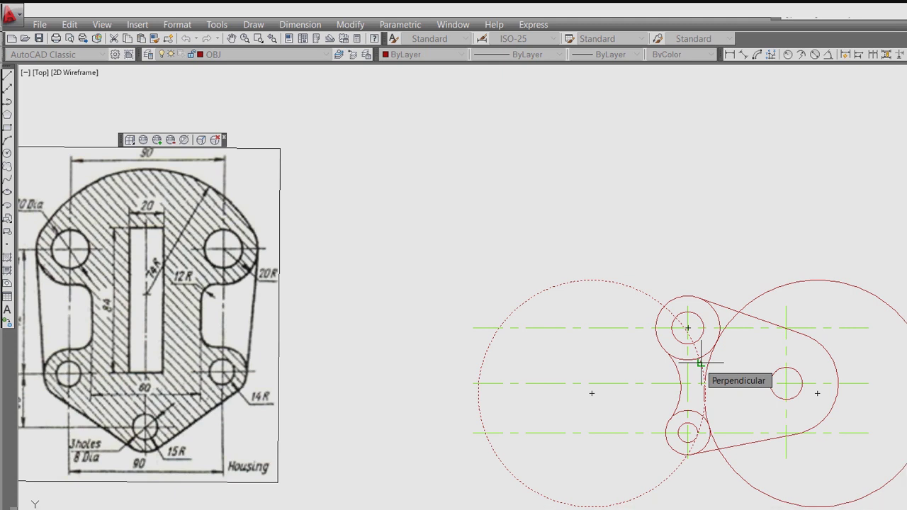
{"action": "key", "text": "Escape"}
Step: Try to move the mirrored large circle into a position tangent to the 52- and 36-diameter circles
{"action": "key", "text": "space"}
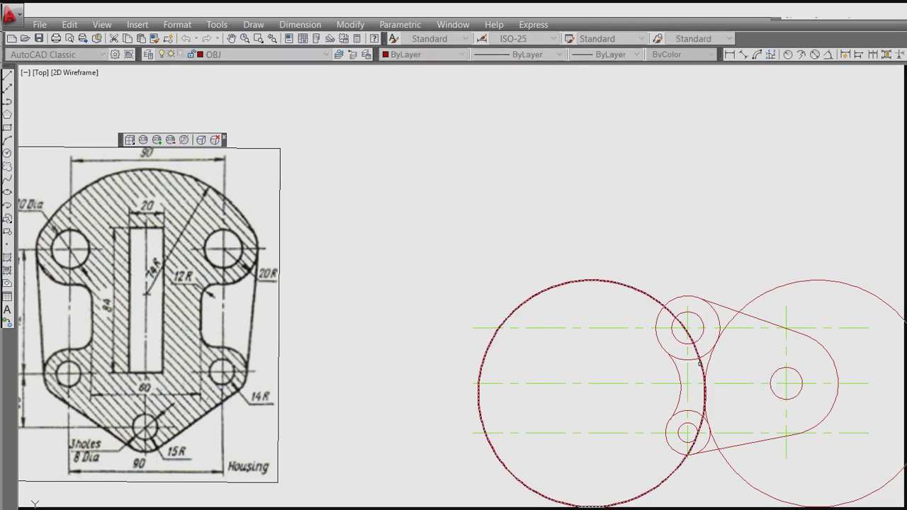
{"action": "left_click", "coordinate": [699, 359]}
{"action": "key", "text": "space"}
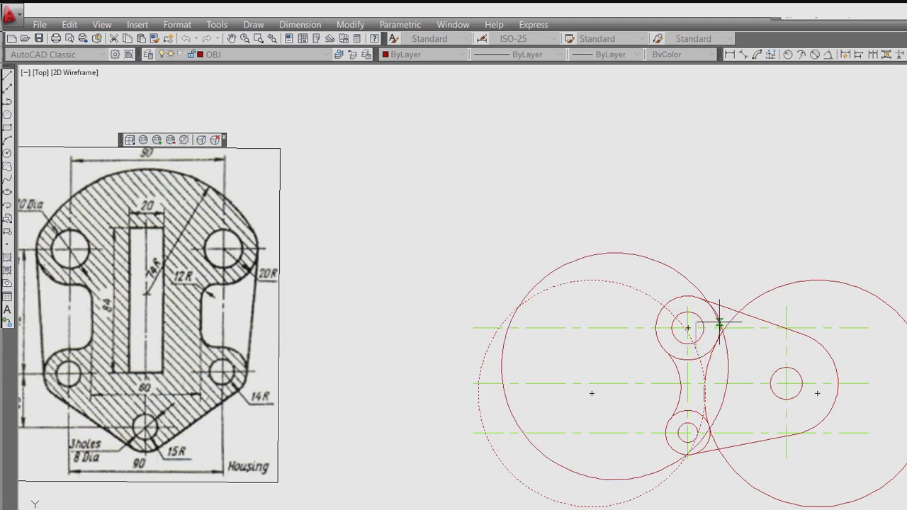
{"action": "scroll", "coordinate": [720, 328], "scroll_direction": "up", "scroll_amount": 2}
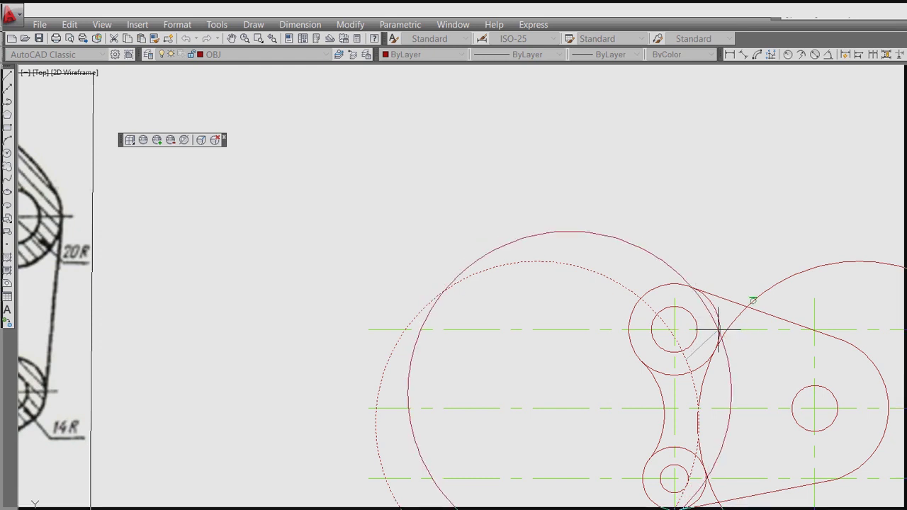
{"action": "left_click", "coordinate": [695, 363]}
{"action": "scroll", "coordinate": [719, 315], "scroll_direction": "up", "scroll_amount": 2}
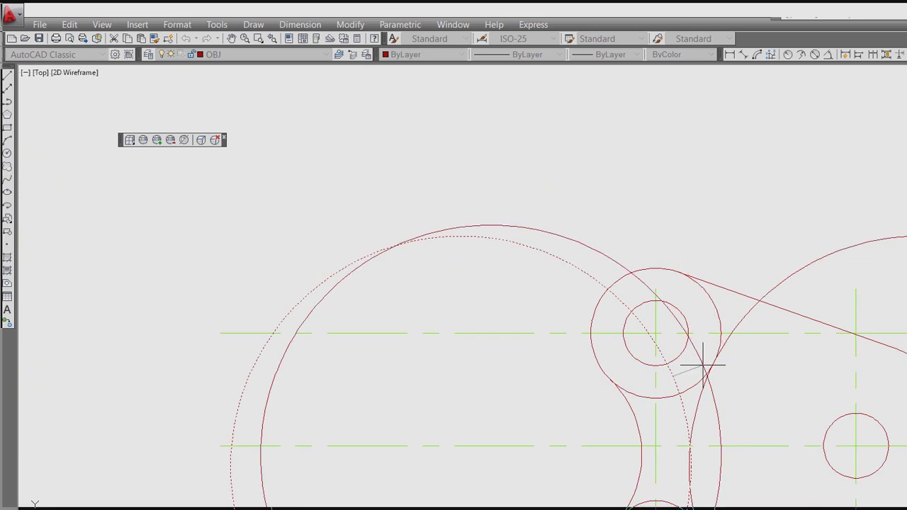
{"action": "scroll", "coordinate": [703, 365], "scroll_direction": "down", "scroll_amount": 2}
{"action": "scroll", "coordinate": [700, 330], "scroll_direction": "up", "scroll_amount": 3}
{"action": "middle_click_drag", "start_coordinate": [715, 396], "coordinate": [721, 272]}
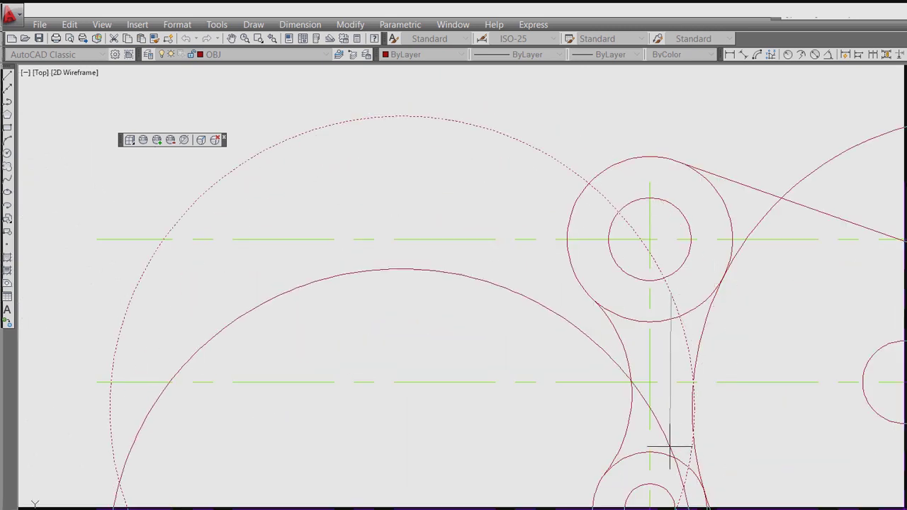
{"action": "left_click", "coordinate": [706, 498]}
Step: Delete both the original large circle and its mirrored copy
{"action": "scroll", "coordinate": [706, 371], "scroll_direction": "down", "scroll_amount": 3}
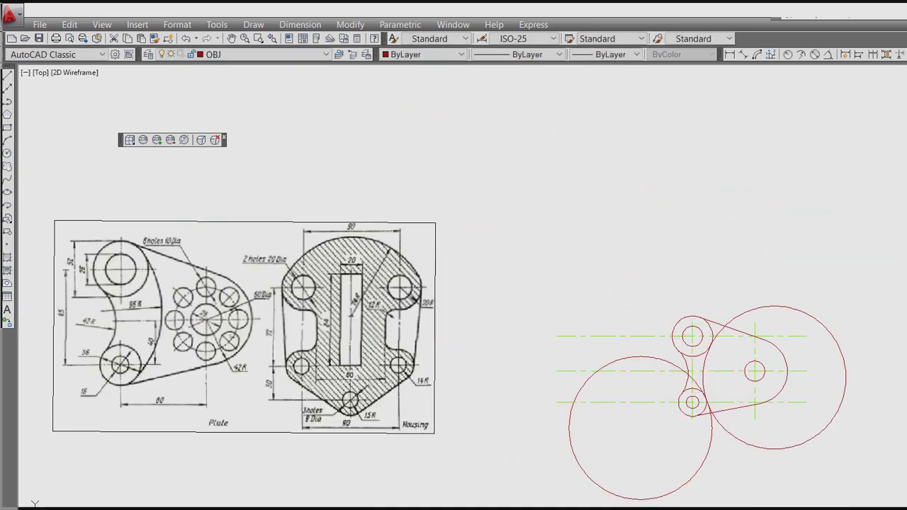
{"action": "left_click", "coordinate": [786, 308]}
{"action": "key", "text": "Delete"}
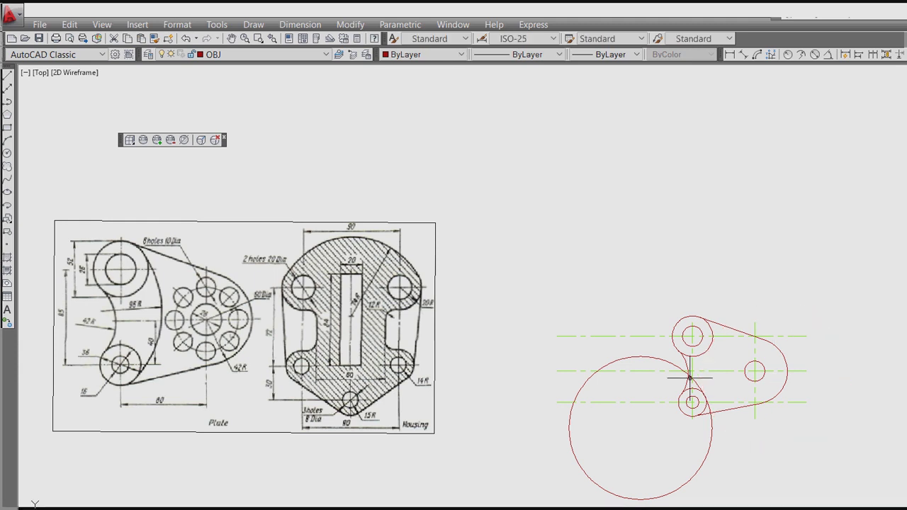
{"action": "left_click", "coordinate": [690, 379]}
{"action": "key", "text": "Delete"}
Step: Draw a large circle for the reference's 96 R curve, enclosing and internally tangent to the 52- and 36-diameter circles
{"action": "scroll", "coordinate": [711, 375], "scroll_direction": "up", "scroll_amount": 2}
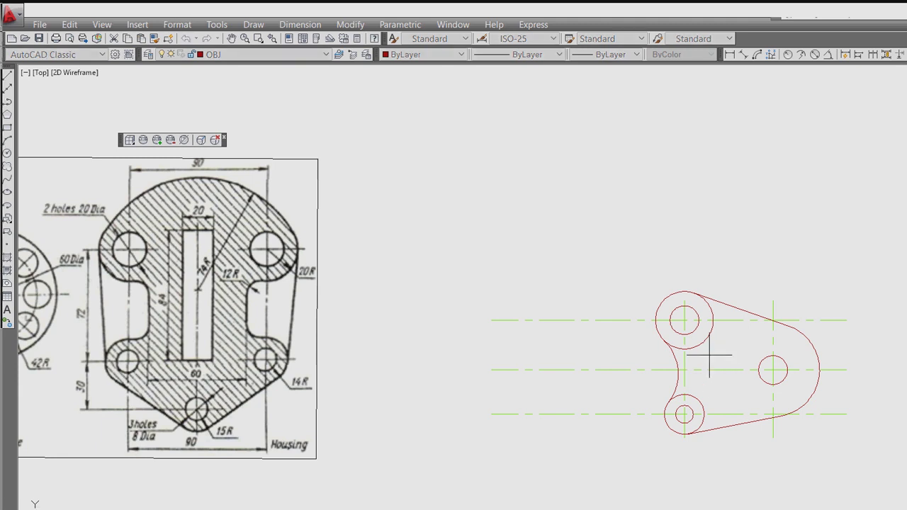
{"action": "key", "text": "l"}
{"action": "key", "text": "space"}
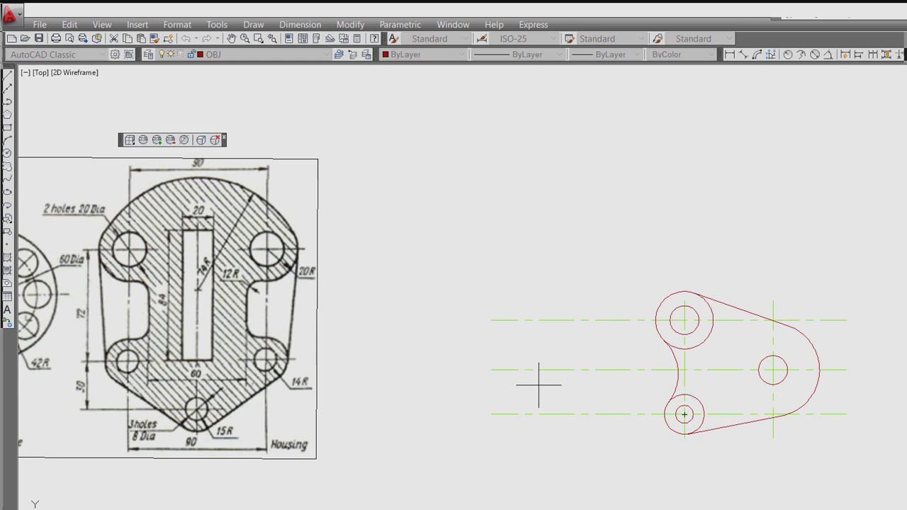
{"action": "key", "text": "Return"}
{"action": "scroll", "coordinate": [680, 377], "scroll_direction": "up", "scroll_amount": 2}
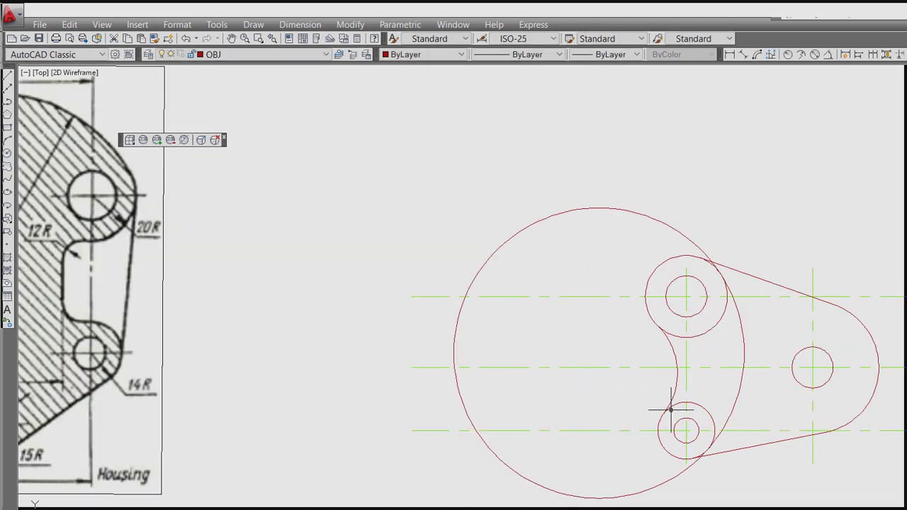
Step: Trim the large circle against the 52- and 36-diameter circles, keeping only the arc that bulges toward the 26-diameter hole of the rounded end
{"action": "type", "text": "tr"}
{"action": "key", "text": "Return"}
{"action": "left_click", "coordinate": [710, 416]}
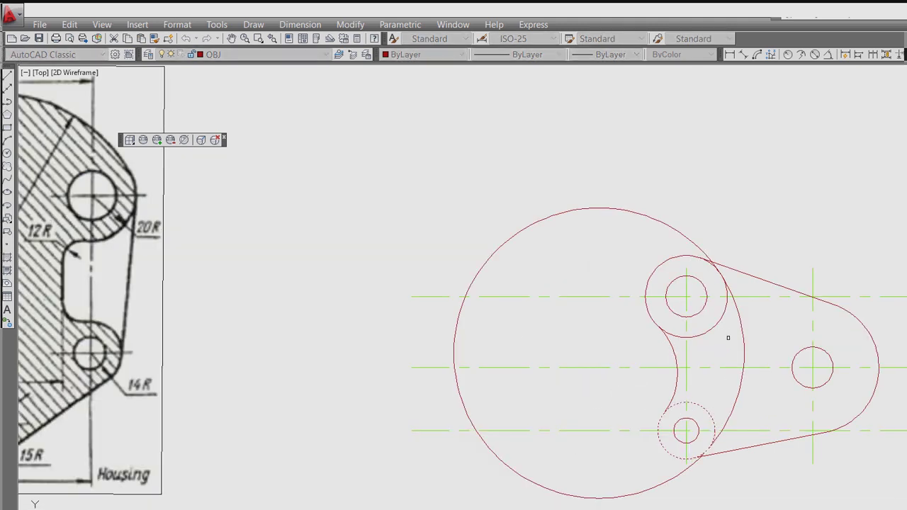
{"action": "left_click", "coordinate": [685, 257]}
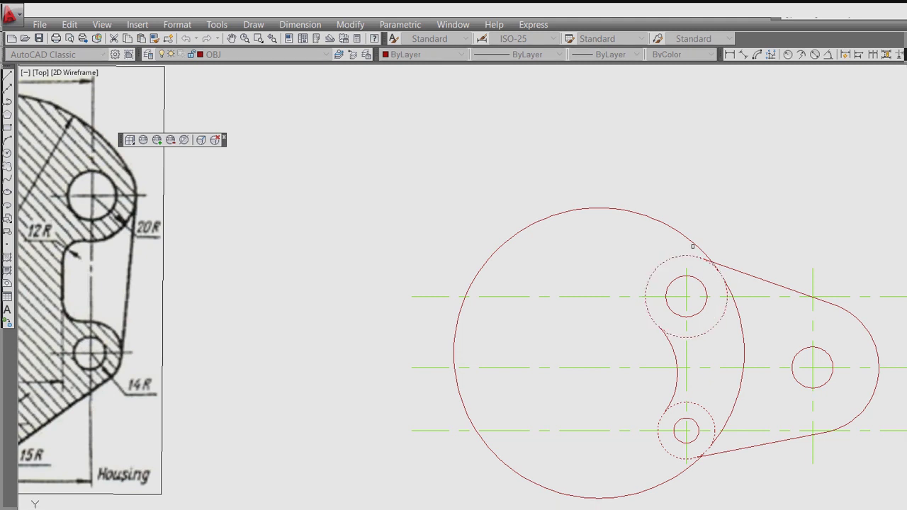
{"action": "key", "text": "Return"}
{"action": "left_click", "coordinate": [694, 245]}
{"action": "key", "text": "Return"}
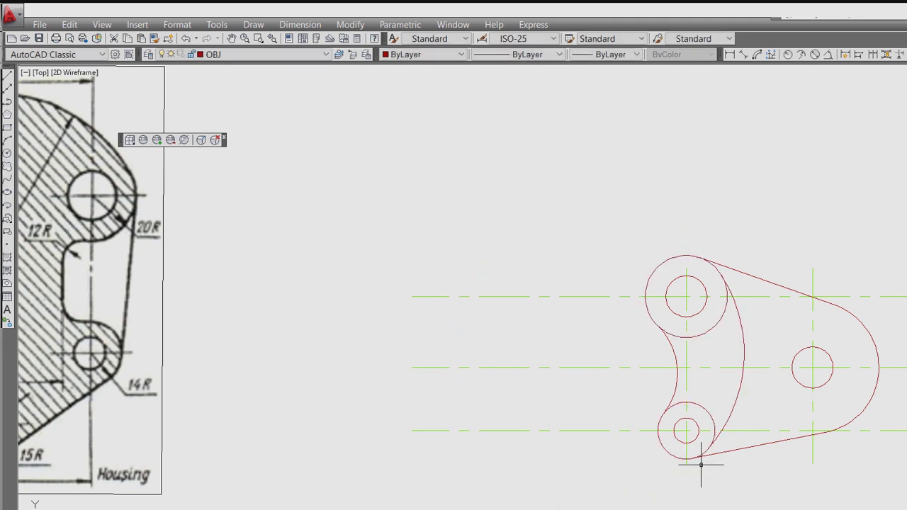
Step: Draw the reference's 60-diameter hole-pattern circle, concentric with the 26-diameter hole inside the plate's rounded 42 R end
{"action": "scroll", "coordinate": [673, 461], "scroll_direction": "down", "scroll_amount": 2}
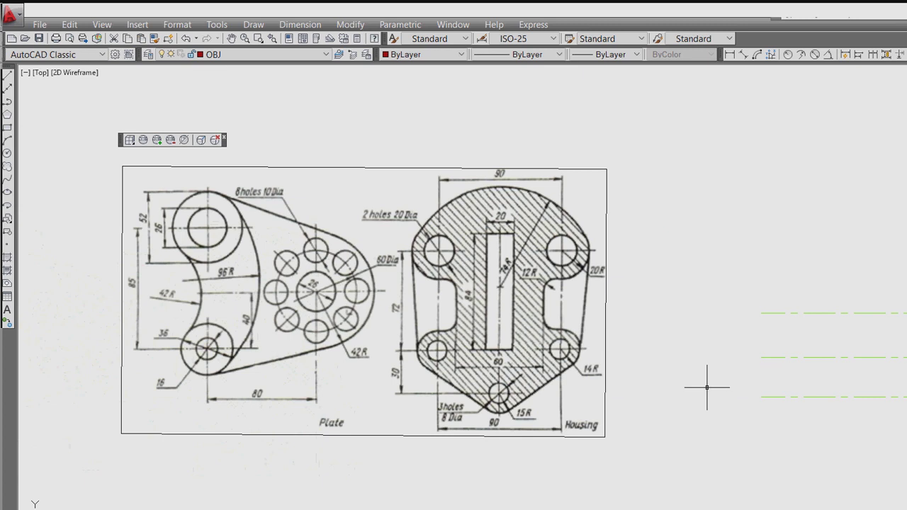
{"action": "scroll", "coordinate": [318, 294], "scroll_direction": "up", "scroll_amount": 3}
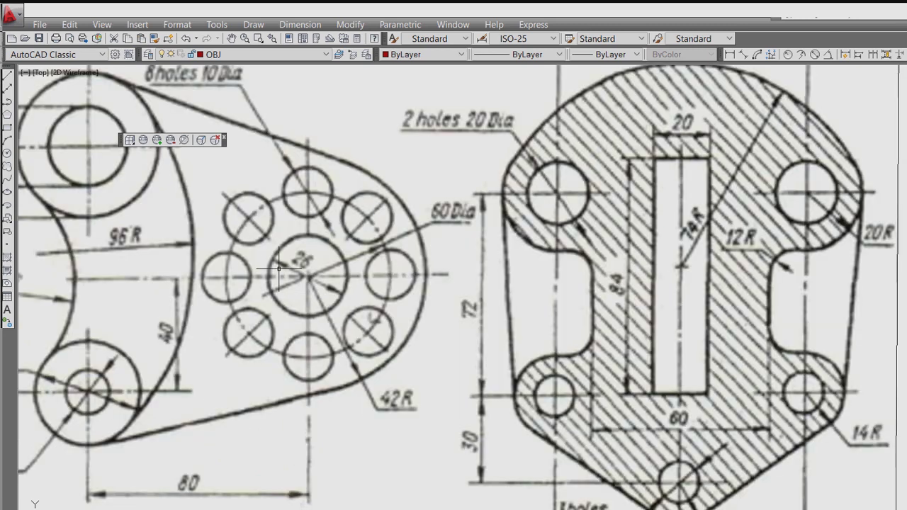
{"action": "scroll", "coordinate": [333, 255], "scroll_direction": "down", "scroll_amount": 3}
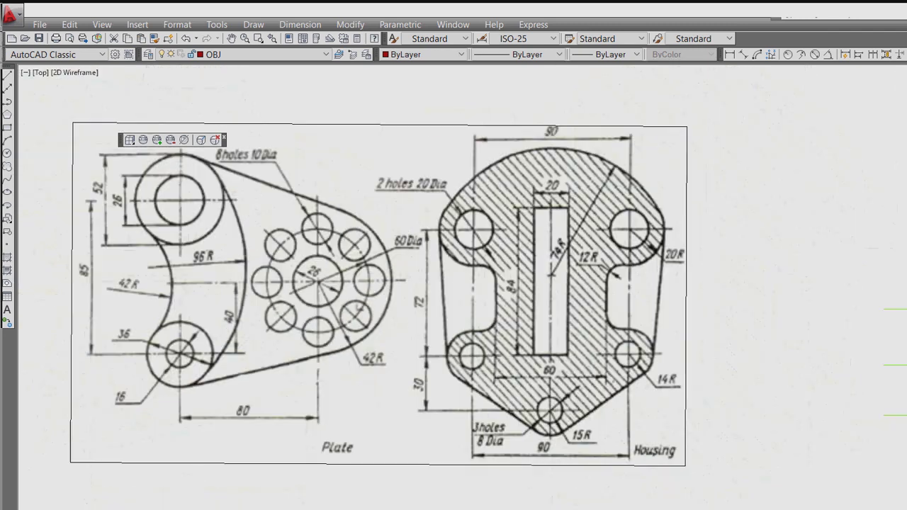
{"action": "scroll", "coordinate": [316, 234], "scroll_direction": "up", "scroll_amount": 3}
{"action": "scroll", "coordinate": [316, 233], "scroll_direction": "down", "scroll_amount": 5}
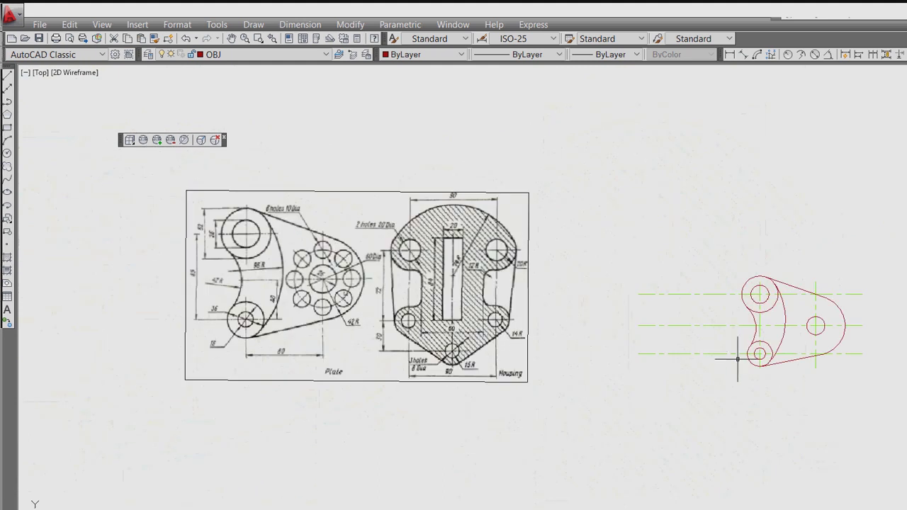
{"action": "scroll", "coordinate": [238, 248], "scroll_direction": "up", "scroll_amount": 5}
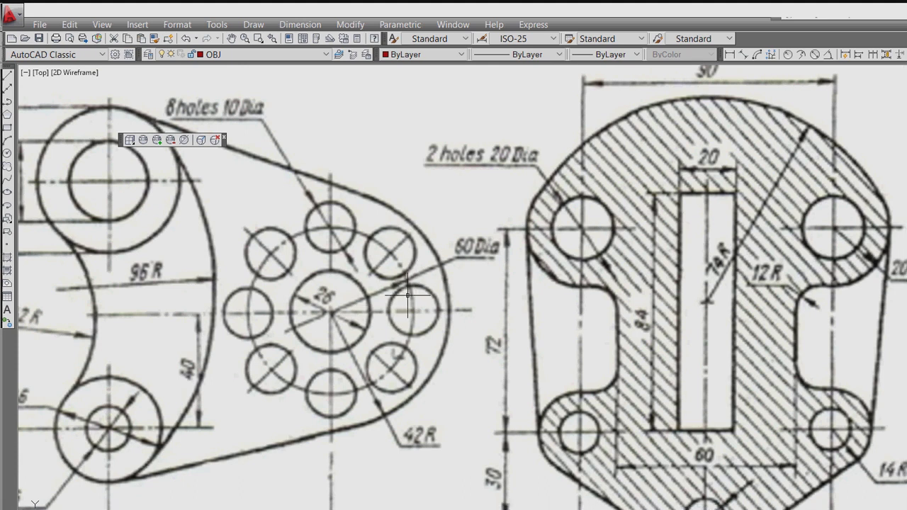
{"action": "scroll", "coordinate": [382, 291], "scroll_direction": "down", "scroll_amount": 5}
{"action": "middle_click_drag", "start_coordinate": [715, 360], "coordinate": [486, 345]}
{"action": "scroll", "coordinate": [486, 345], "scroll_direction": "down", "scroll_amount": 2}
{"action": "scroll", "coordinate": [668, 344], "scroll_direction": "up", "scroll_amount": 6}
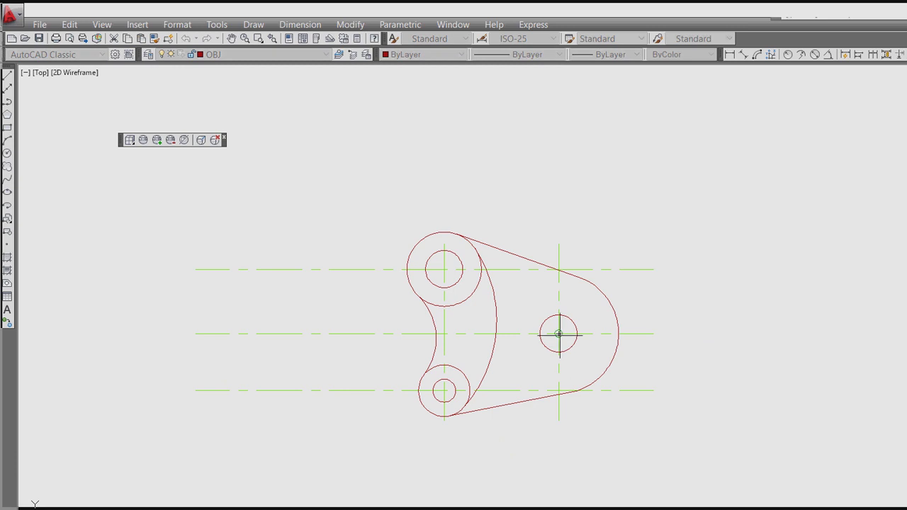
{"action": "left_click", "coordinate": [558, 333]}
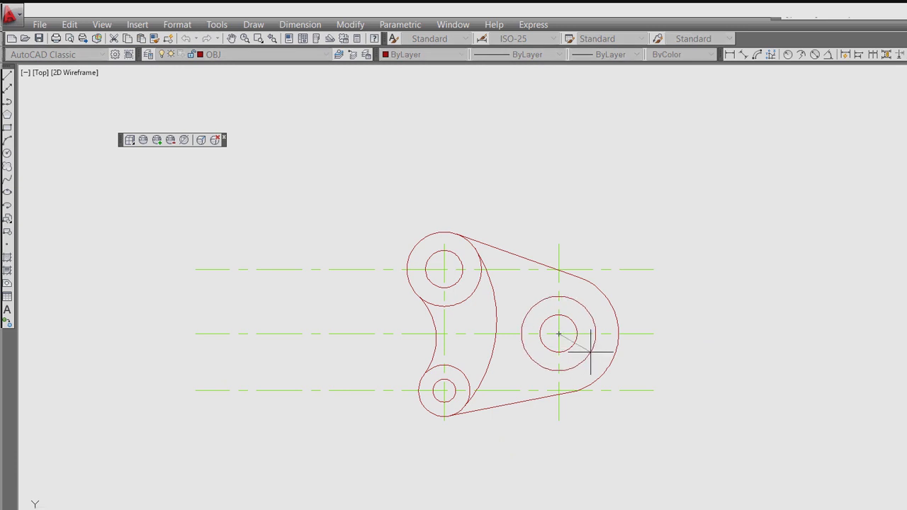
{"action": "key", "text": "Return"}
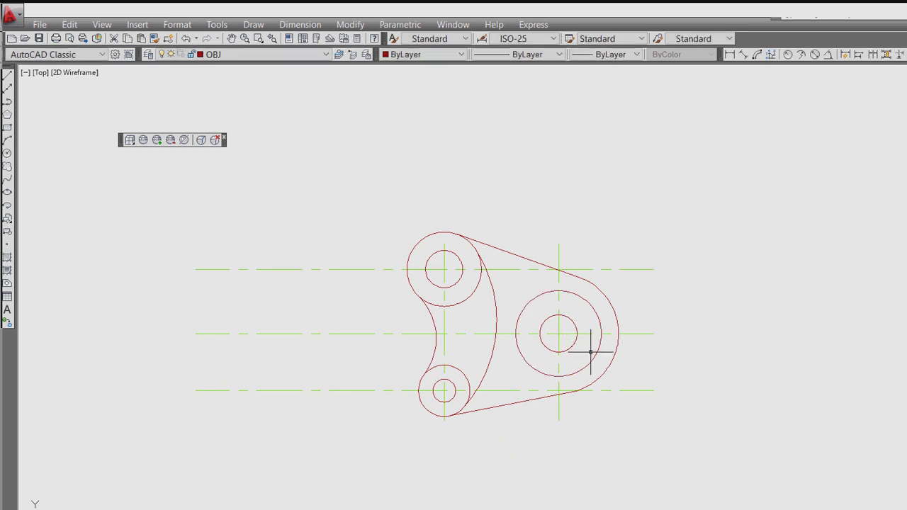
Step: Match the 60-diameter circle's properties to the horizontal centre line through the 26-diameter hole
{"action": "type", "text": "ma"}
{"action": "key", "text": "Return"}
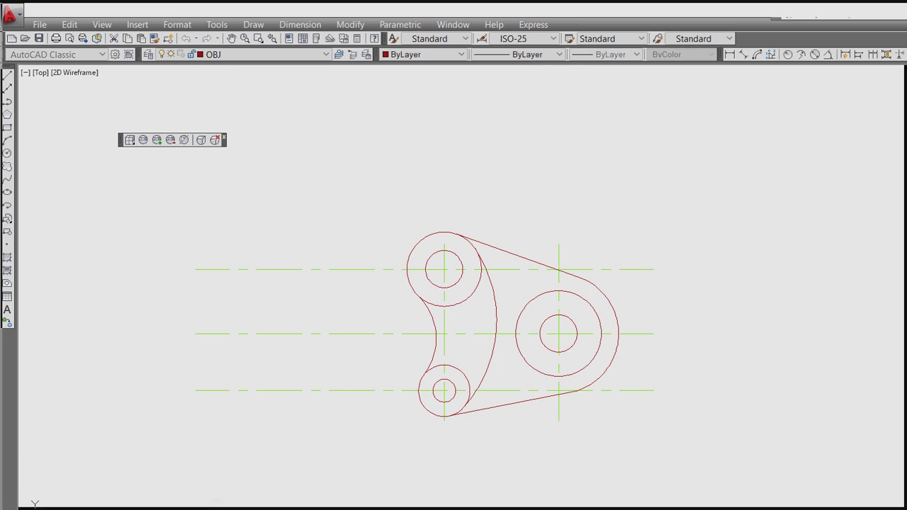
{"action": "left_click", "coordinate": [646, 335]}
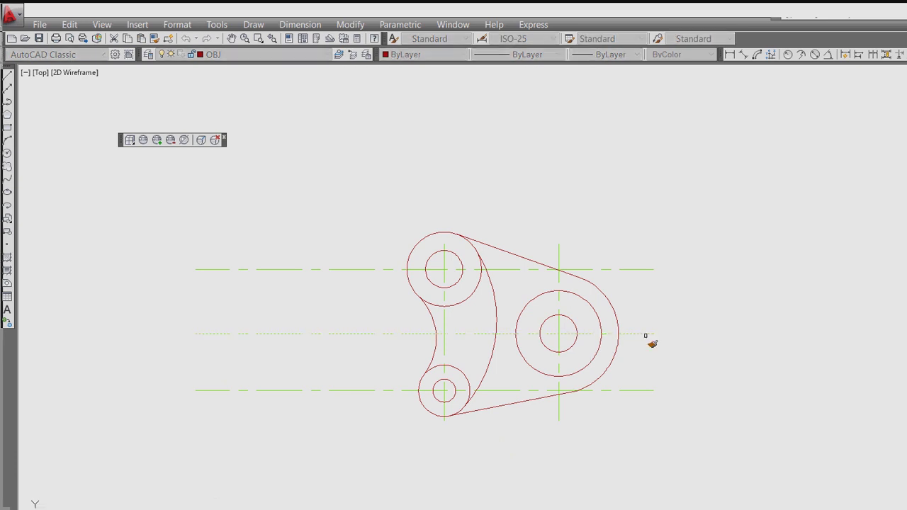
{"action": "left_click", "coordinate": [598, 319]}
{"action": "key", "text": "Escape"}
Step: Examine the reference image's hole pattern and its callouts around the 26-diameter hole
{"action": "scroll", "coordinate": [599, 365], "scroll_direction": "down", "scroll_amount": 4}
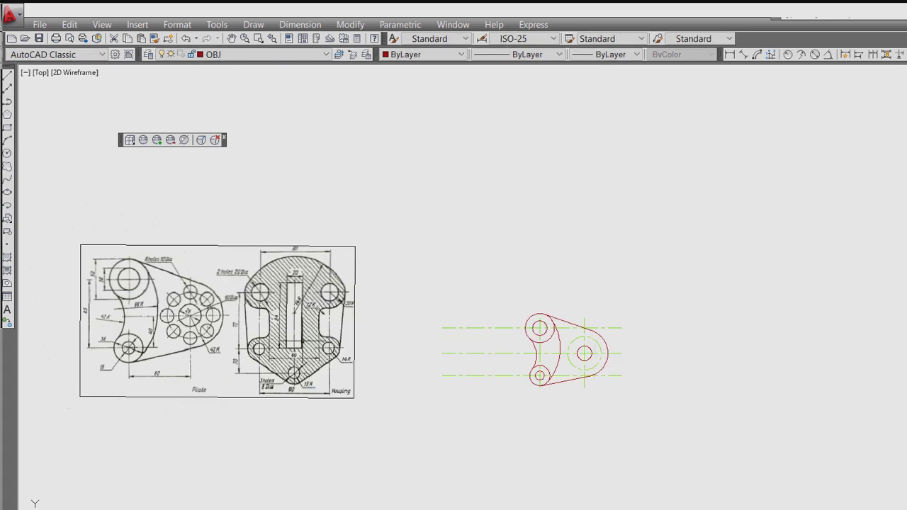
{"action": "scroll", "coordinate": [207, 329], "scroll_direction": "up", "scroll_amount": 6}
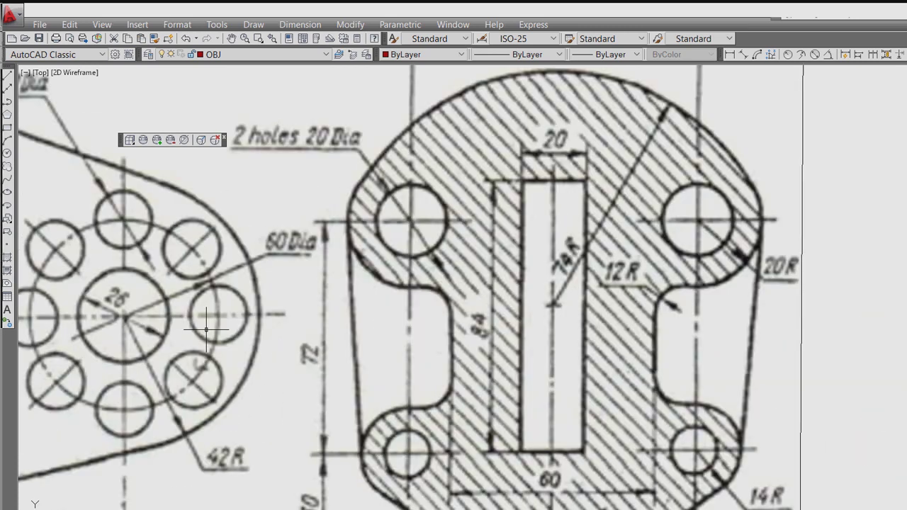
{"action": "scroll", "coordinate": [206, 329], "scroll_direction": "down", "scroll_amount": 2}
{"action": "scroll", "coordinate": [206, 328], "scroll_direction": "down", "scroll_amount": 2}
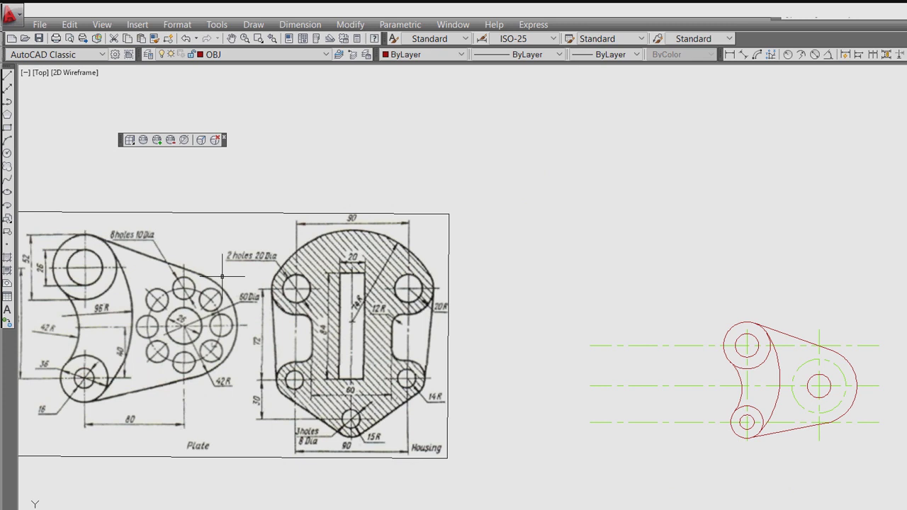
{"action": "scroll", "coordinate": [162, 255], "scroll_direction": "up", "scroll_amount": 3}
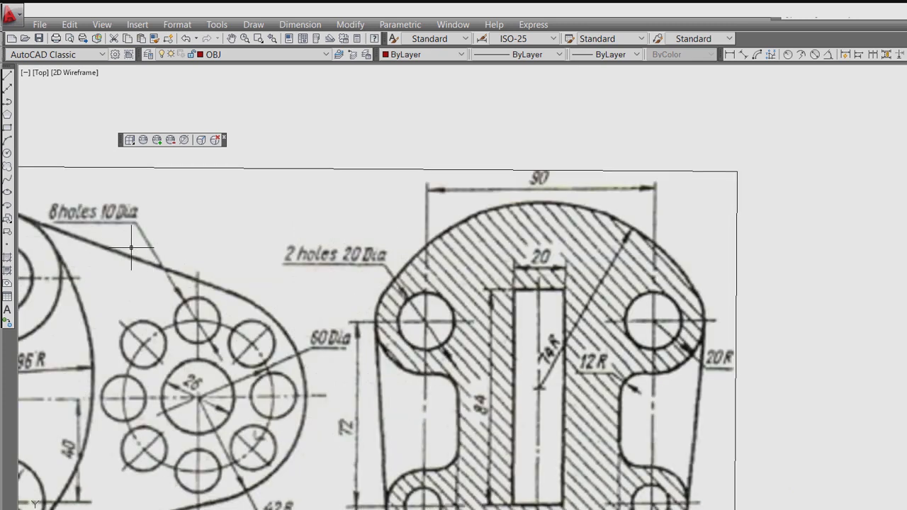
Step: Draw a 10-diameter hole centred where the 60-diameter circle meets the horizontal centre line nearest the plate's rounded end
{"action": "scroll", "coordinate": [191, 269], "scroll_direction": "down", "scroll_amount": 4}
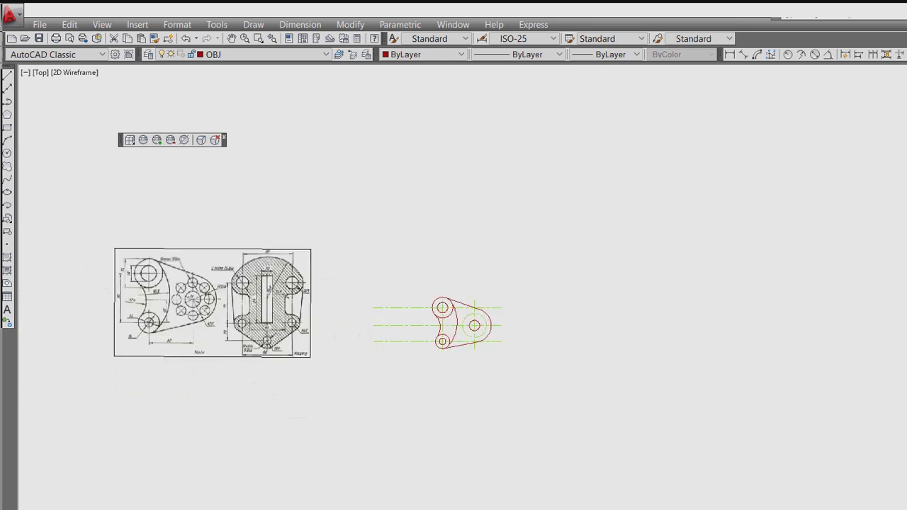
{"action": "scroll", "coordinate": [495, 332], "scroll_direction": "up", "scroll_amount": 5}
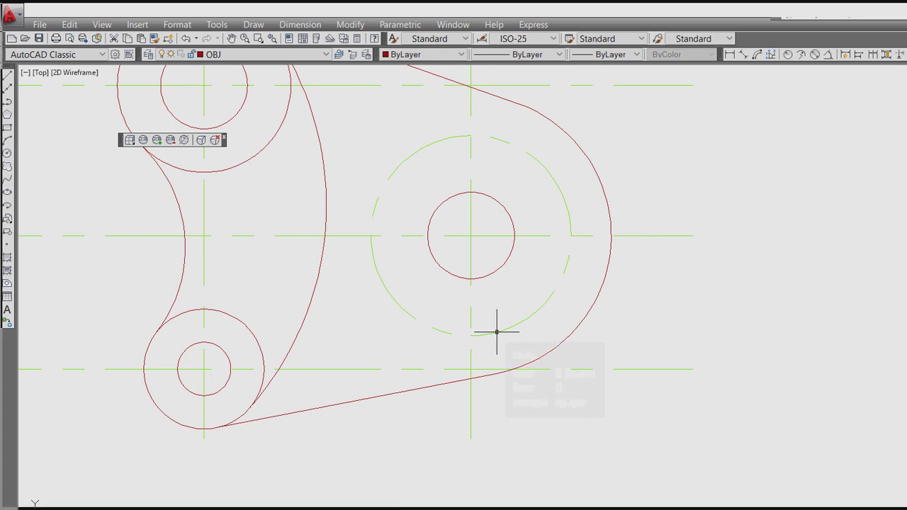
{"action": "type", "text": "c"}
{"action": "key", "text": "Return"}
{"action": "scroll", "coordinate": [571, 236], "scroll_direction": "up", "scroll_amount": 2}
{"action": "left_click", "coordinate": [571, 235]}
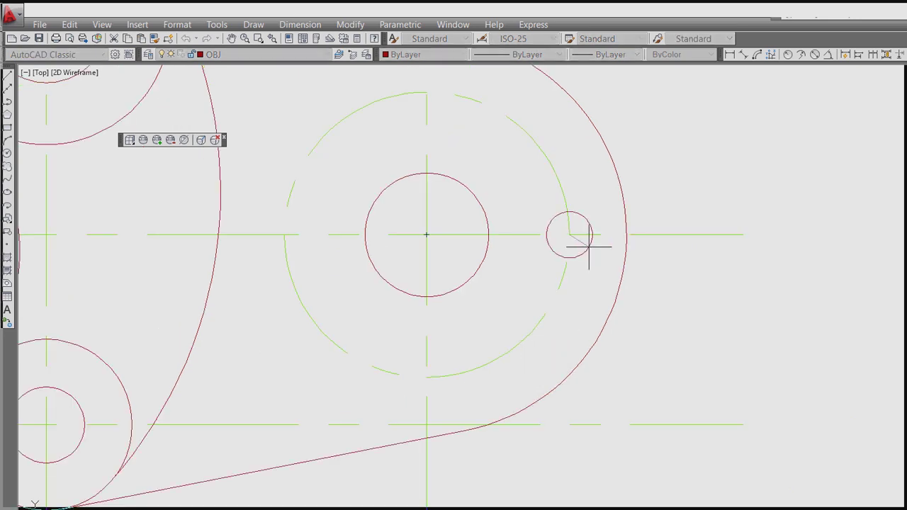
{"action": "left_click", "coordinate": [589, 246]}
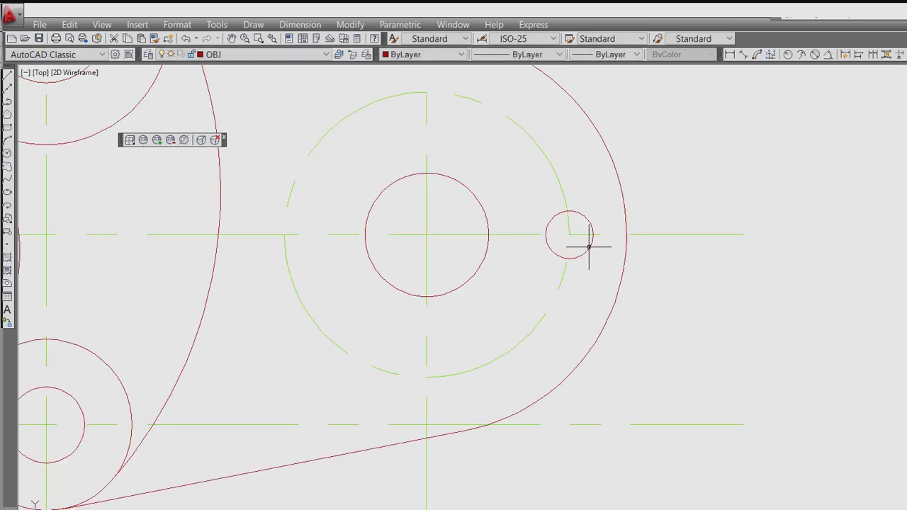
{"action": "scroll", "coordinate": [589, 246], "scroll_direction": "down", "scroll_amount": 3}
{"action": "scroll", "coordinate": [593, 265], "scroll_direction": "up", "scroll_amount": 2}
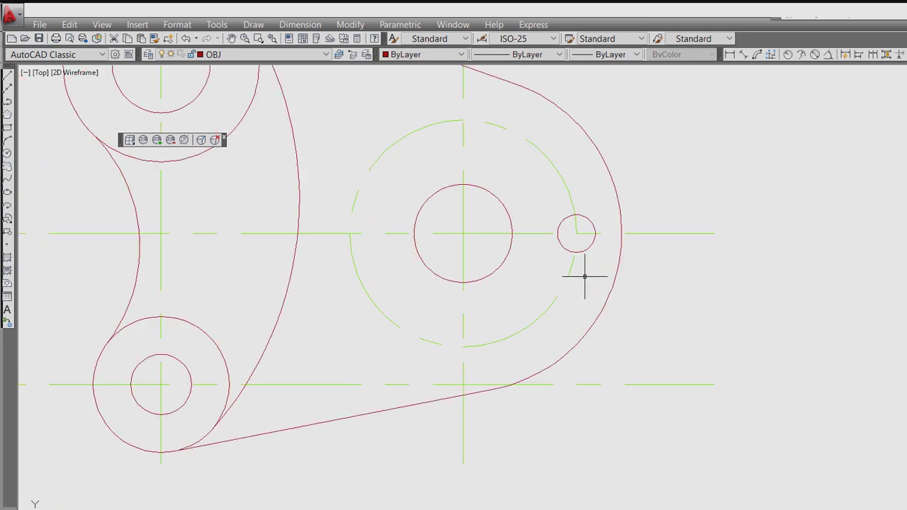
{"action": "scroll", "coordinate": [585, 276], "scroll_direction": "down", "scroll_amount": 3}
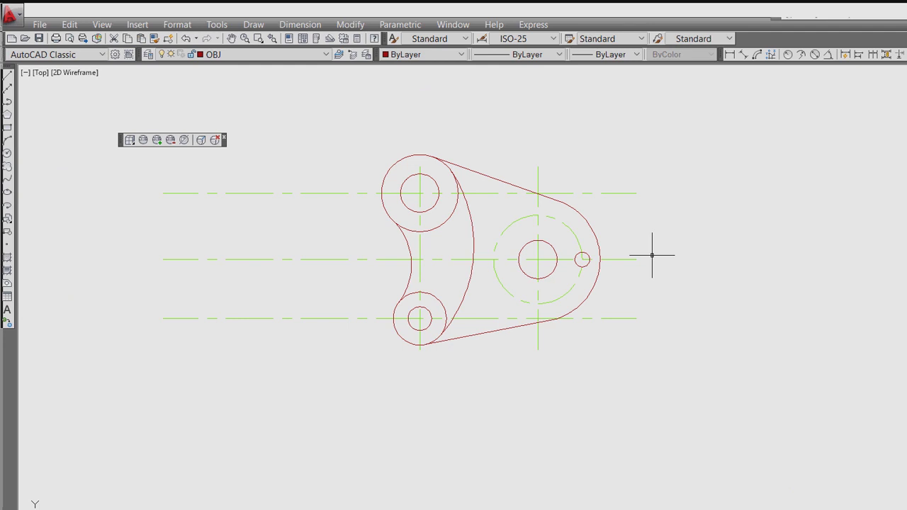
Step: Polar array the 10-diameter hole about the centre of the rounded end's 26-diameter hole with 8 items
{"action": "type", "text": "ar"}
{"action": "key", "text": "Return"}
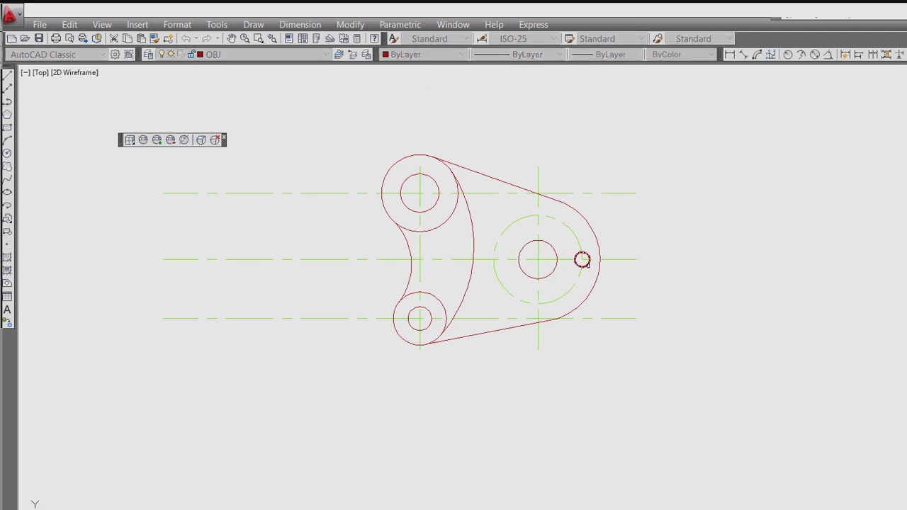
{"action": "left_click", "coordinate": [588, 265]}
{"action": "key", "text": "Return"}
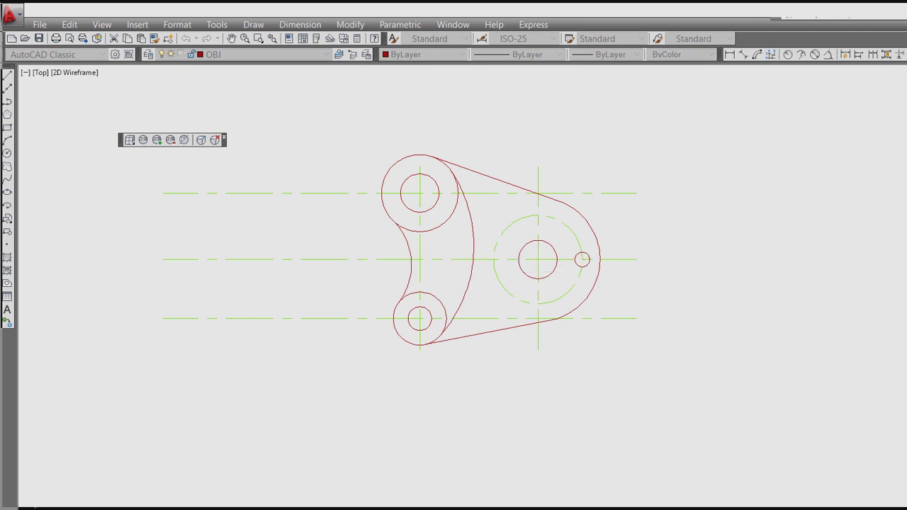
{"action": "scroll", "coordinate": [535, 257], "scroll_direction": "up", "scroll_amount": 2}
{"action": "scroll", "coordinate": [535, 257], "scroll_direction": "up", "scroll_amount": 3}
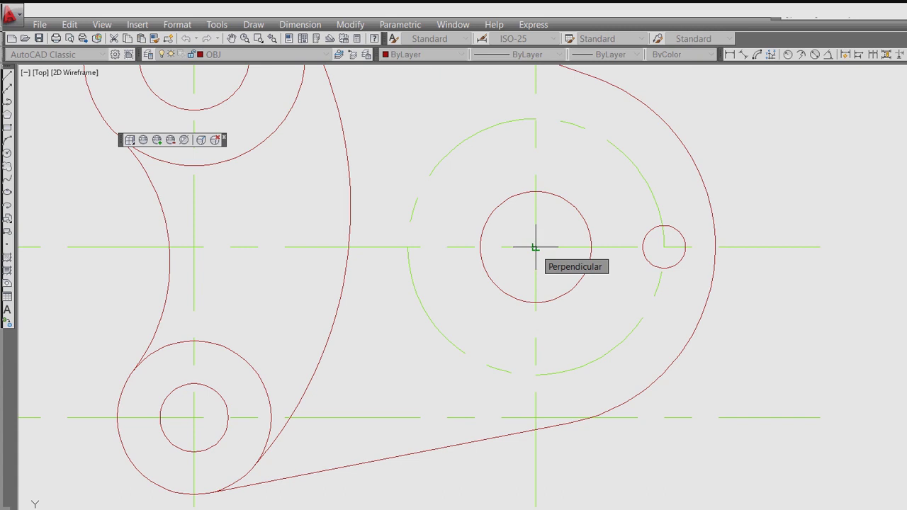
{"action": "left_click", "coordinate": [535, 248]}
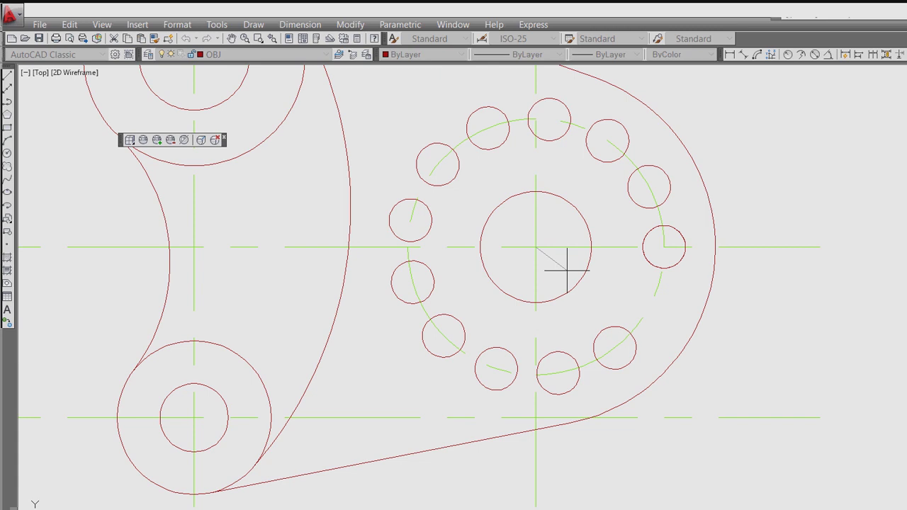
{"action": "type", "text": "8"}
{"action": "key", "text": "Return"}
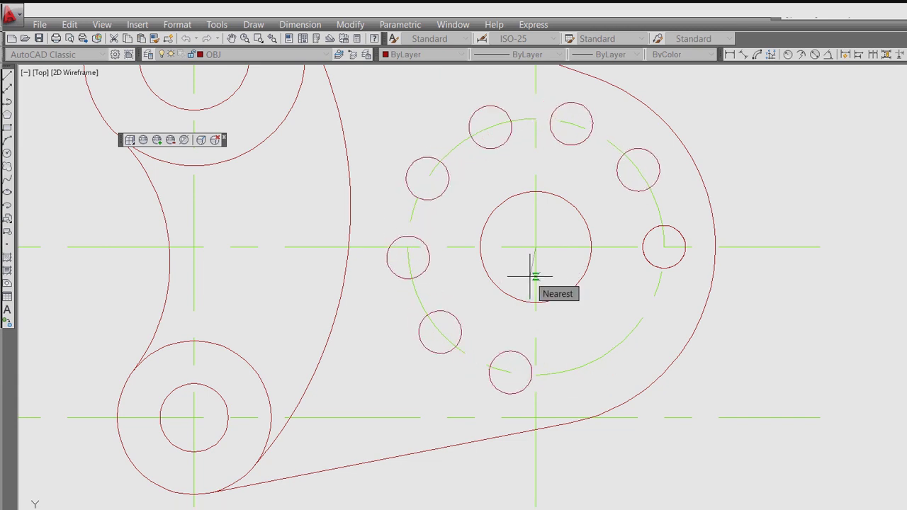
{"action": "key", "text": "Return"}
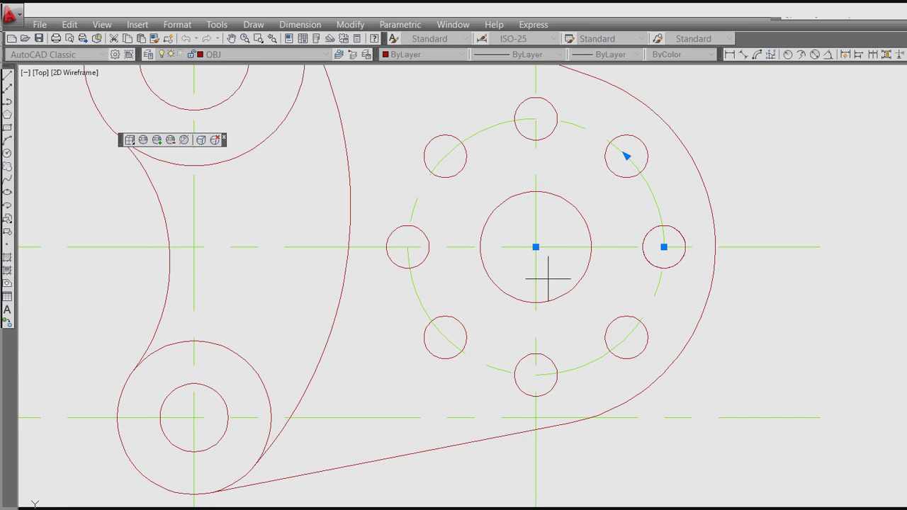
{"action": "scroll", "coordinate": [581, 292], "scroll_direction": "down", "scroll_amount": 2}
{"action": "key", "text": "Return"}
Step: Make DIM the current layer and dimension the horizontal distance between the two vertical centre lines, placing it above the plate
{"action": "scroll", "coordinate": [593, 298], "scroll_direction": "down", "scroll_amount": 2}
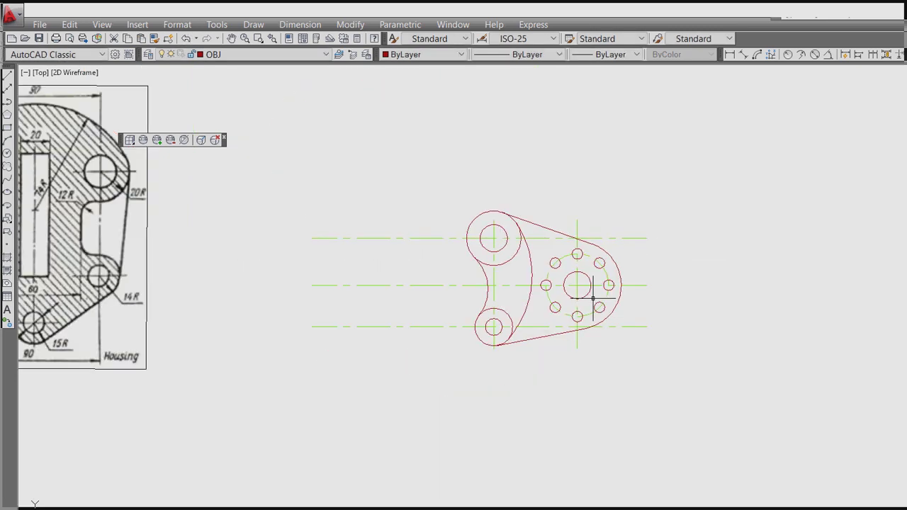
{"action": "middle_click_drag", "start_coordinate": [90, 267], "coordinate": [468, 298]}
{"action": "scroll", "coordinate": [468, 298], "scroll_direction": "down", "scroll_amount": 1}
{"action": "scroll", "coordinate": [378, 269], "scroll_direction": "up", "scroll_amount": 3}
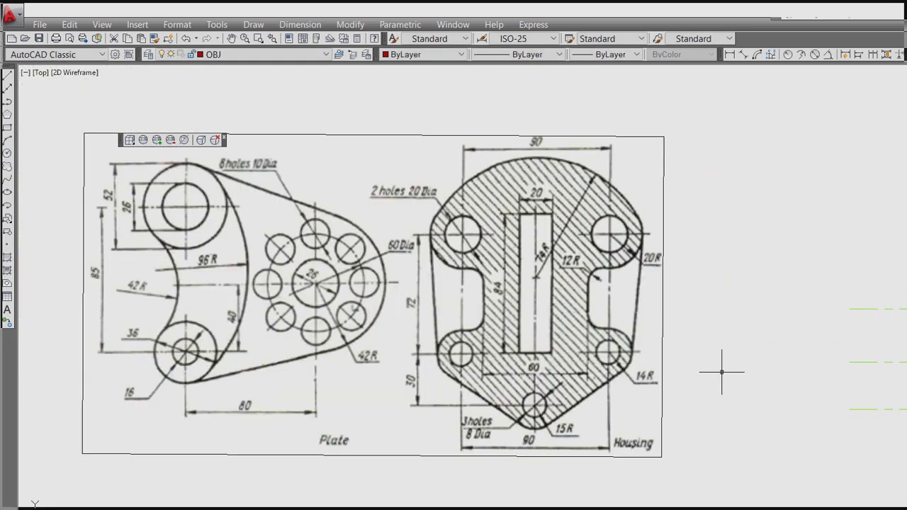
{"action": "middle_click_drag", "start_coordinate": [725, 370], "coordinate": [307, 344]}
{"action": "middle_click_drag", "start_coordinate": [649, 376], "coordinate": [467, 376]}
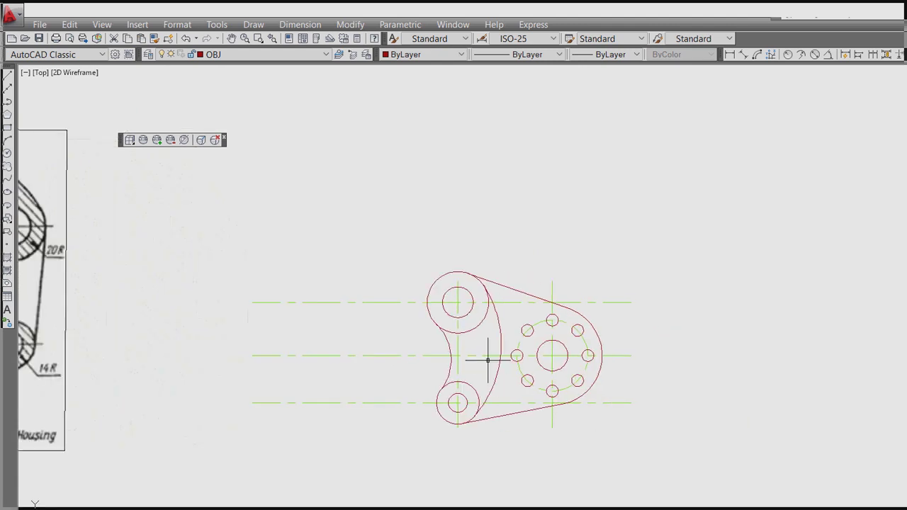
{"action": "scroll", "coordinate": [498, 374], "scroll_direction": "up", "scroll_amount": 3}
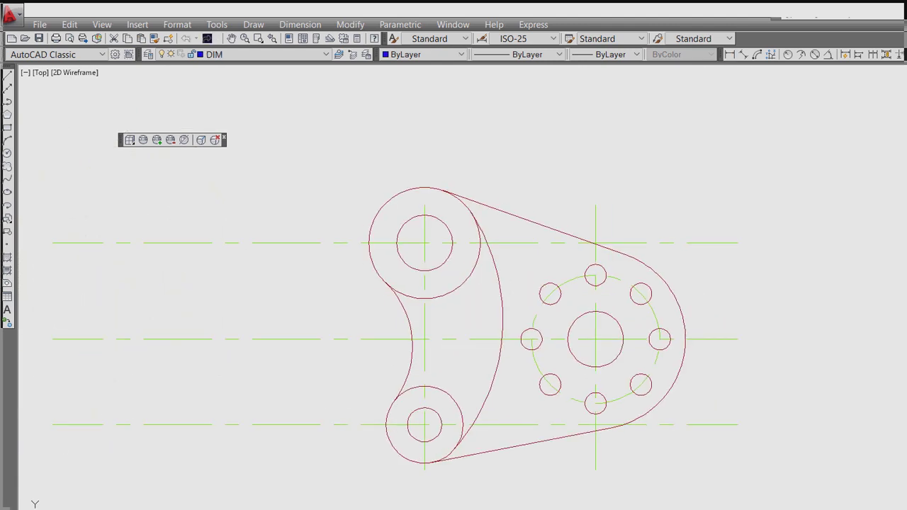
{"action": "left_click", "coordinate": [729, 55]}
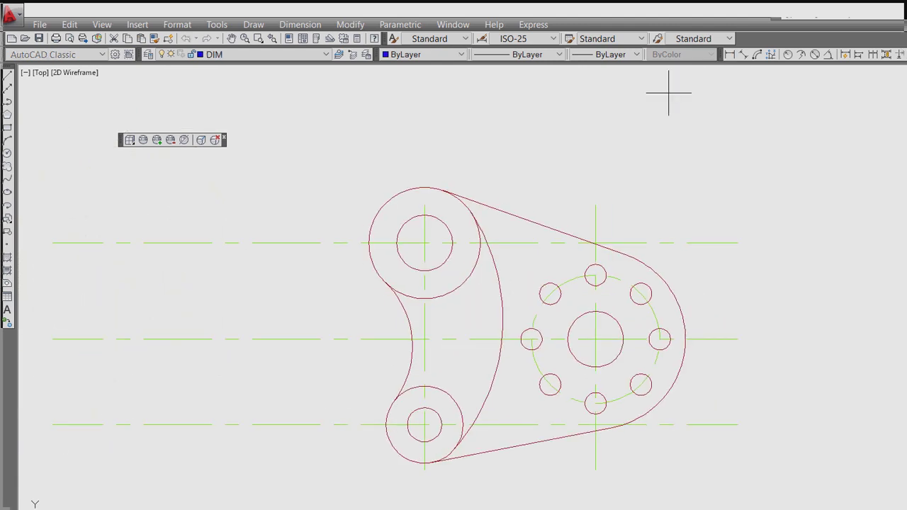
{"action": "left_click", "coordinate": [424, 205]}
{"action": "left_click", "coordinate": [595, 206]}
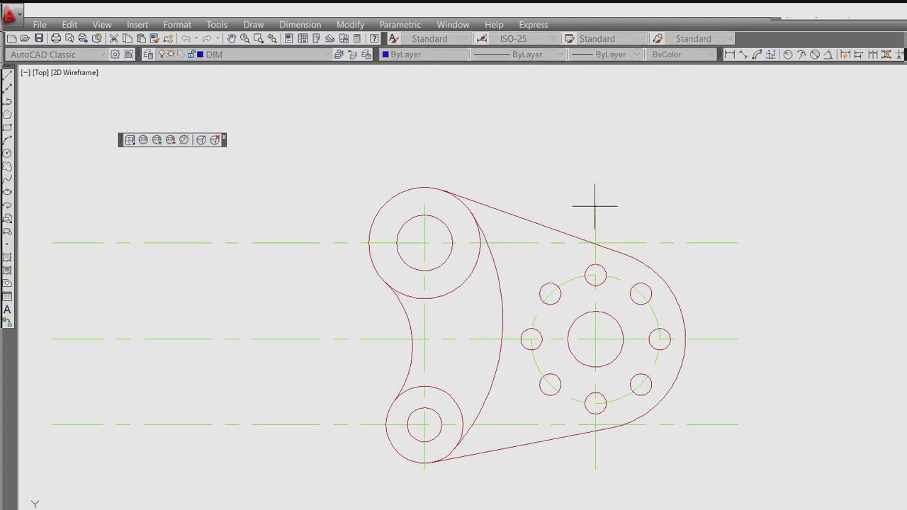
{"action": "left_click", "coordinate": [470, 164]}
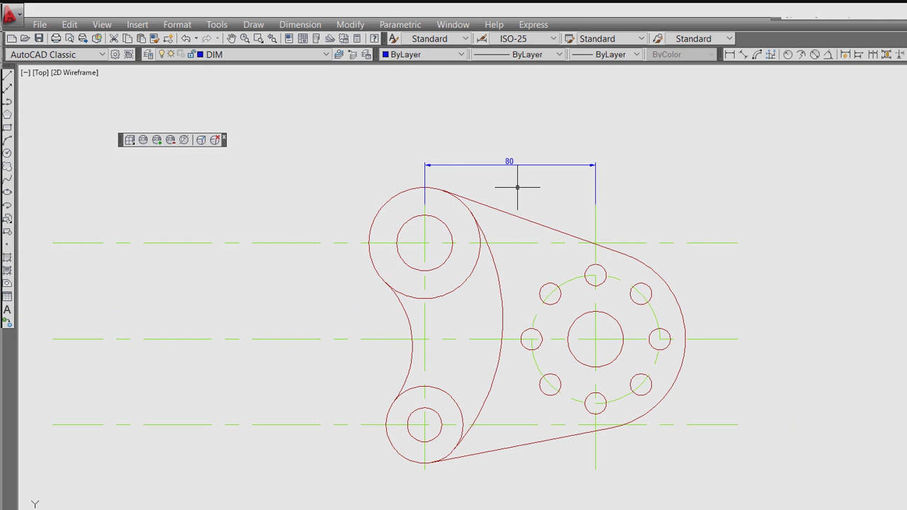
Step: Modify the ISO-25 dimension style to use an arrow size of 3 and a text height of 5
{"action": "type", "text": "s"}
{"action": "key", "text": "Return"}
{"action": "type", "text": "dims"}
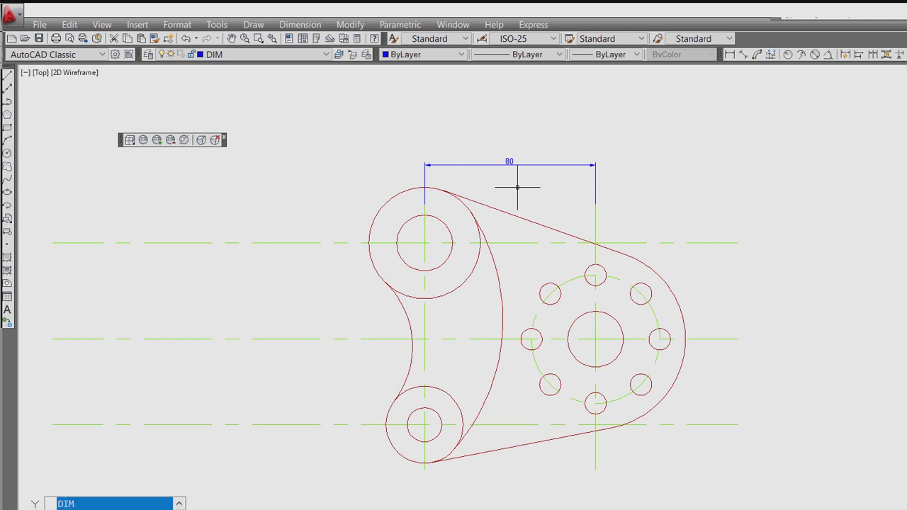
{"action": "key", "text": "Return"}
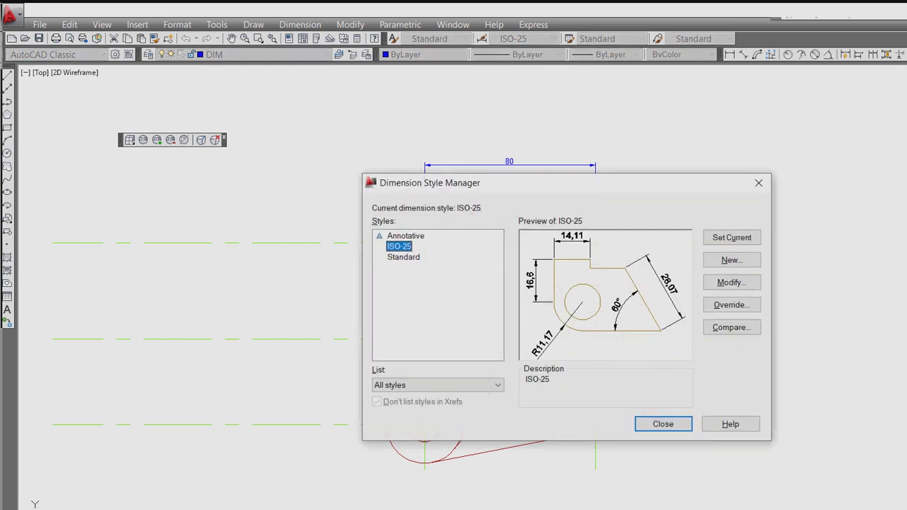
{"action": "left_click", "coordinate": [731, 282]}
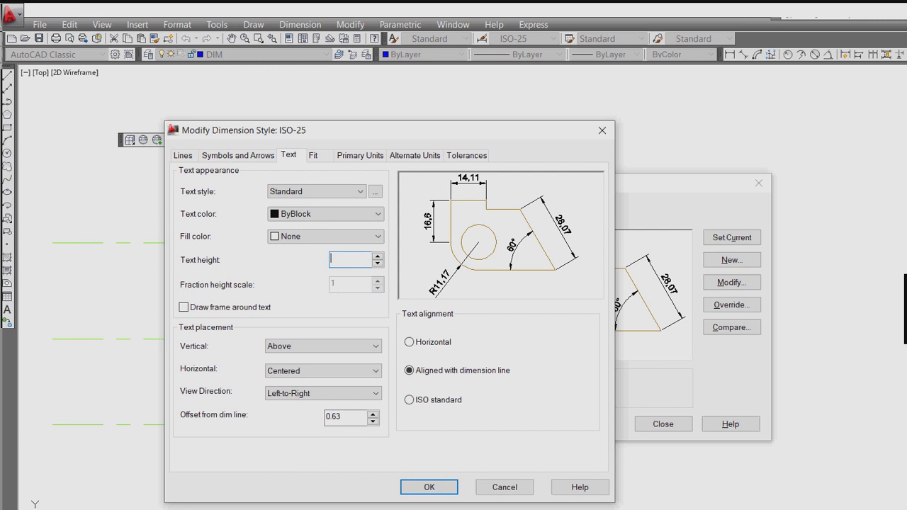
{"action": "left_click", "coordinate": [238, 155]}
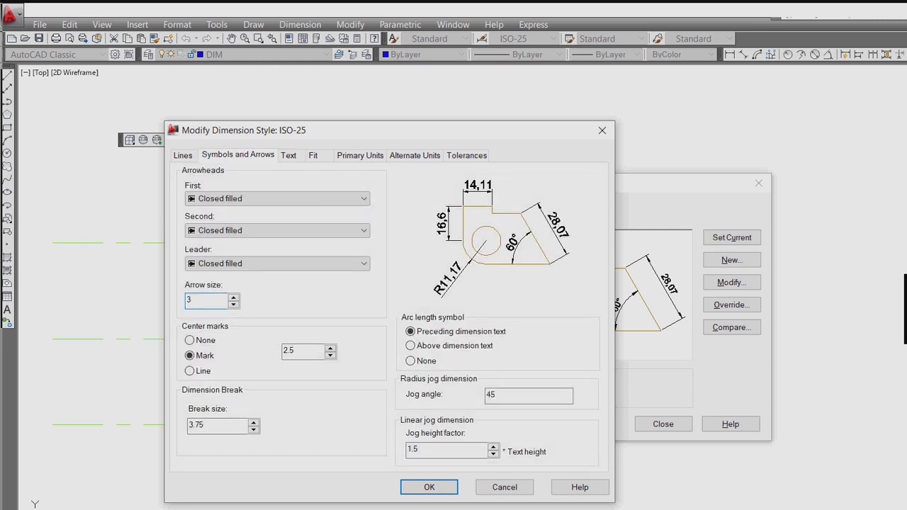
{"action": "left_click", "coordinate": [288, 156]}
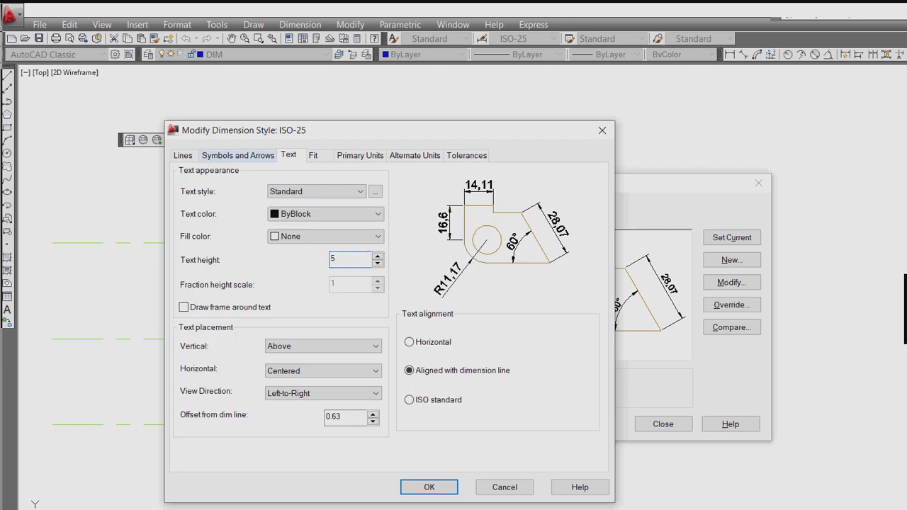
Step: Set the ISO-25 style's first and second arrowheads to Oblique, make the style current and close the Dimension Style Manager
{"action": "left_click", "coordinate": [238, 155]}
{"action": "left_click", "coordinate": [276, 199]}
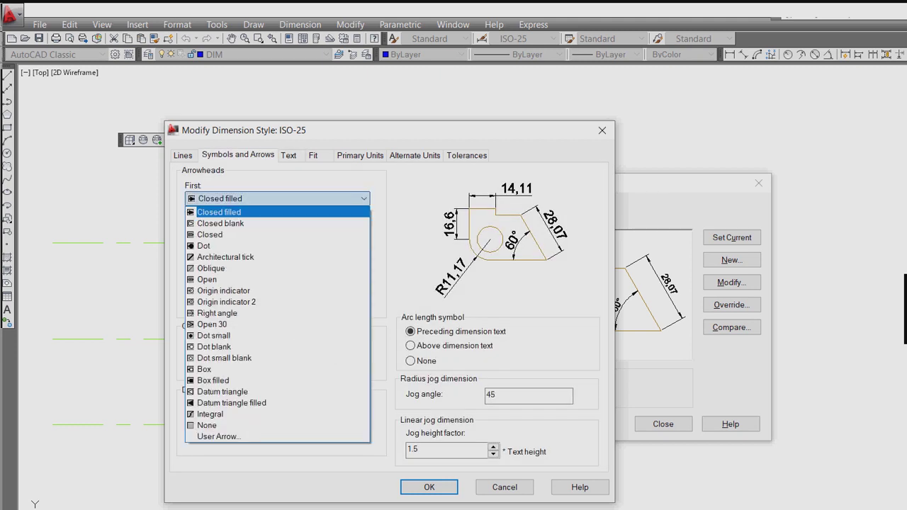
{"action": "key", "text": "Return"}
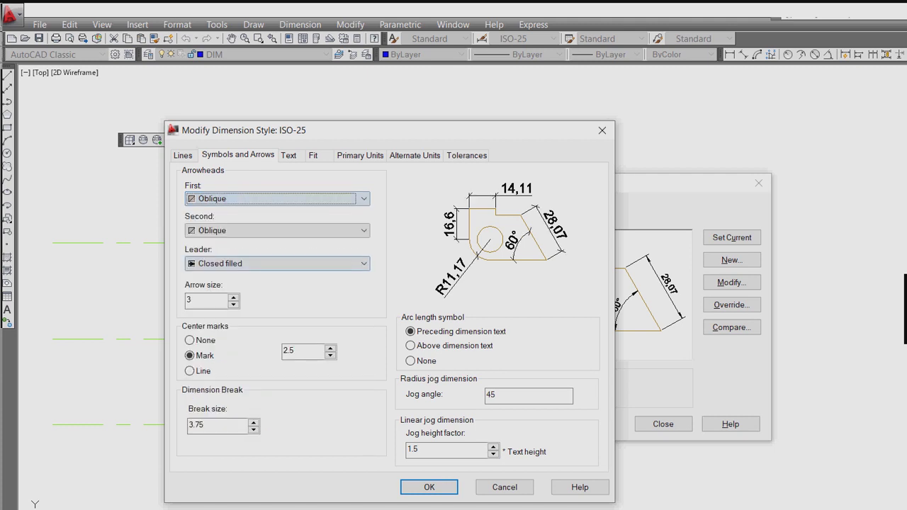
{"action": "key", "text": "Return"}
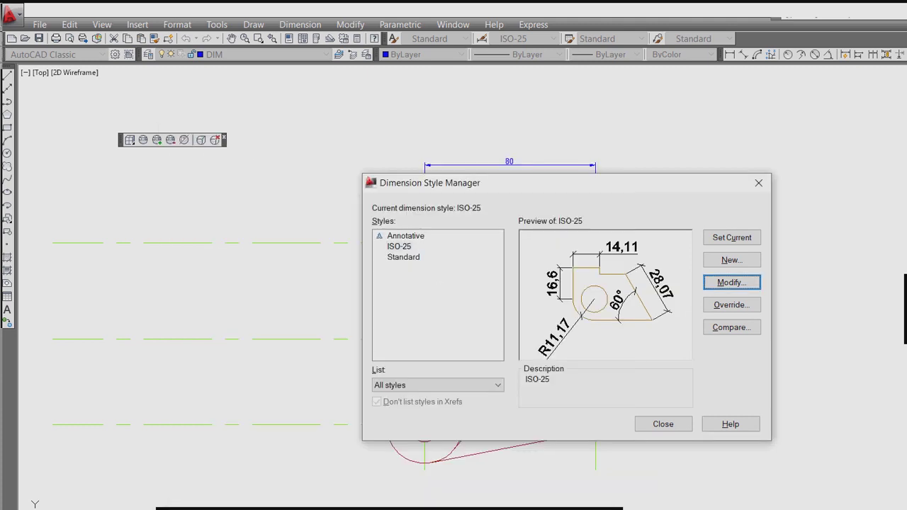
{"action": "left_click", "coordinate": [731, 237]}
{"action": "left_click", "coordinate": [662, 424]}
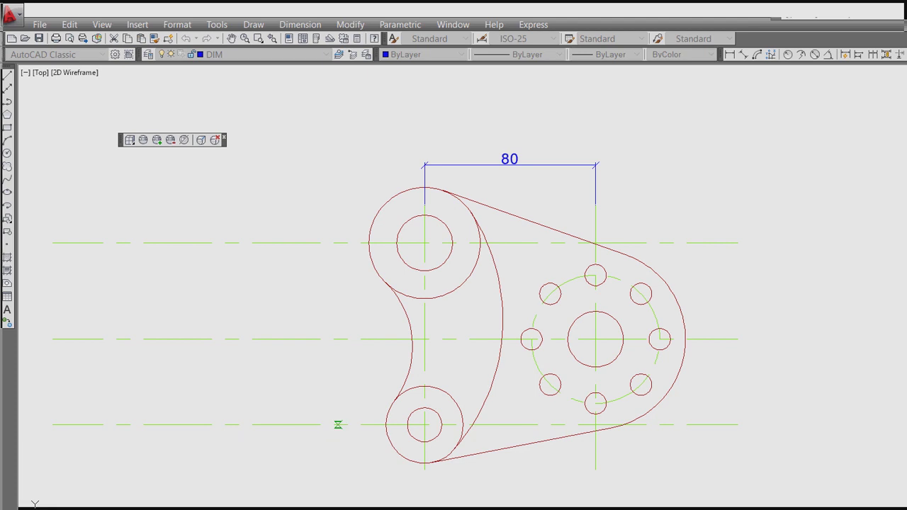
Step: Dimension the vertical distances from the lower centre line to the upper and middle centre lines, beside the plate's concave edge
{"action": "left_click", "coordinate": [338, 424]}
{"action": "left_click", "coordinate": [330, 242]}
{"action": "left_click", "coordinate": [296, 289]}
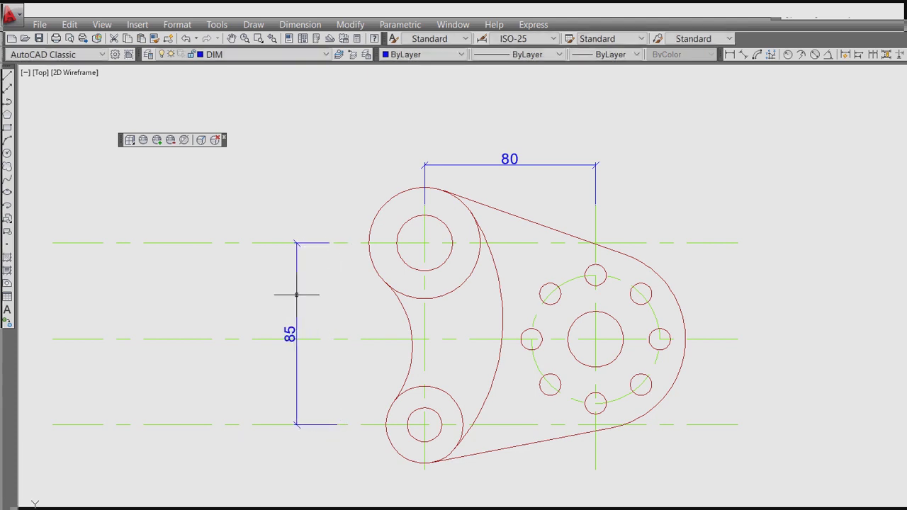
{"action": "key", "text": "Return"}
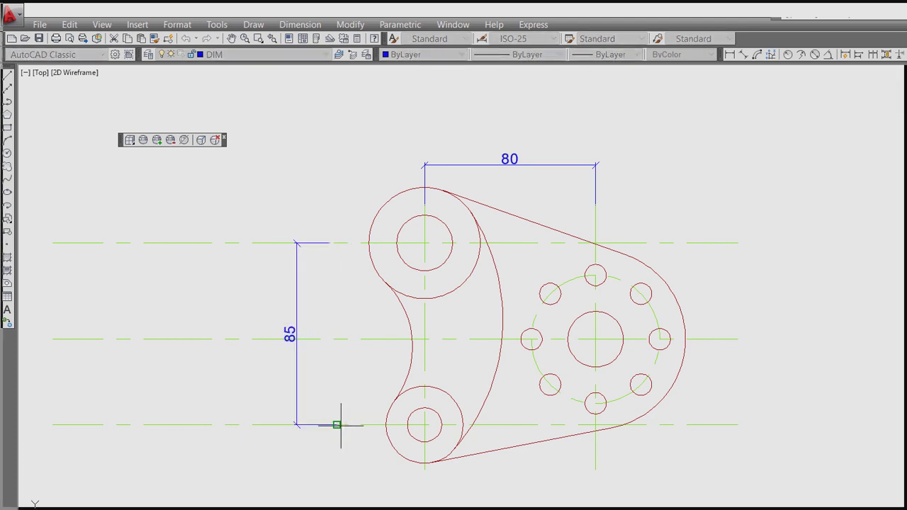
{"action": "left_click", "coordinate": [337, 424]}
{"action": "left_click", "coordinate": [336, 338]}
{"action": "left_click", "coordinate": [332, 369]}
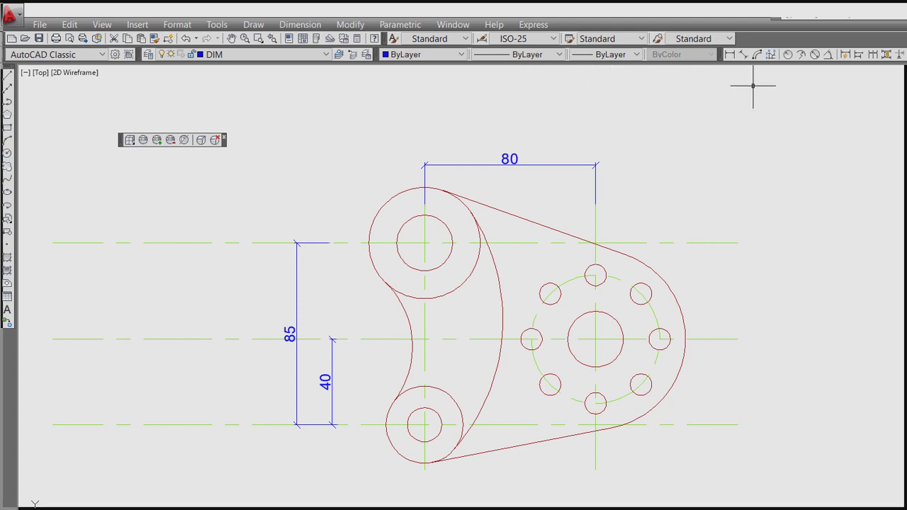
Step: Add diameter dimensions to the rounded end's central hole and to the hole-pattern circle, placing both texts outside the rounded outline
{"action": "left_click", "coordinate": [618, 322]}
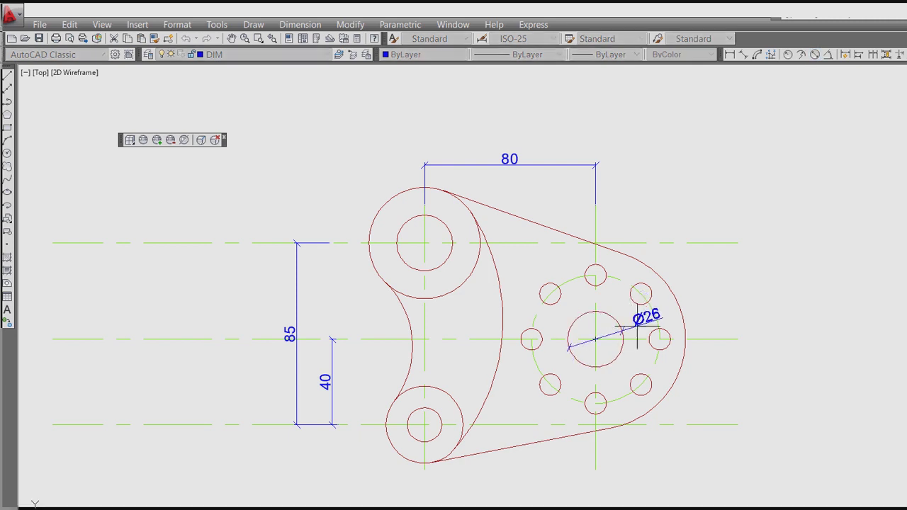
{"action": "left_click", "coordinate": [701, 283]}
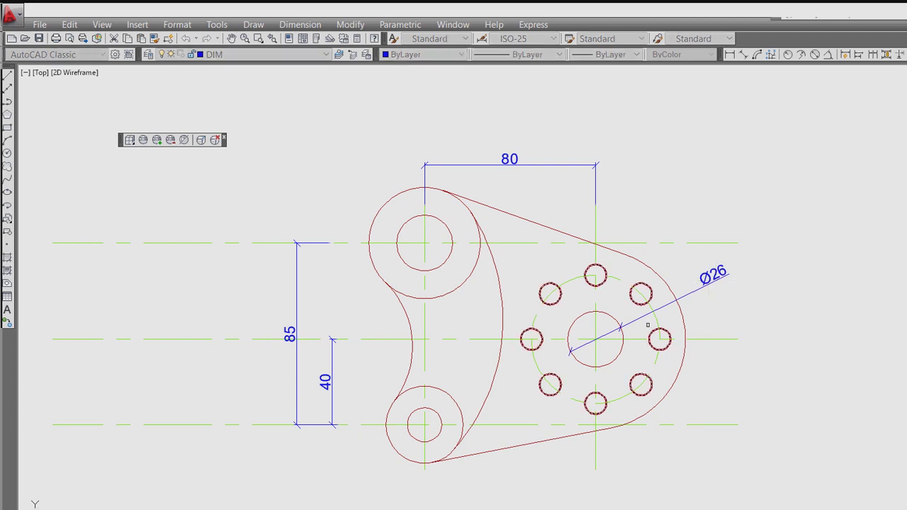
{"action": "left_click", "coordinate": [655, 321]}
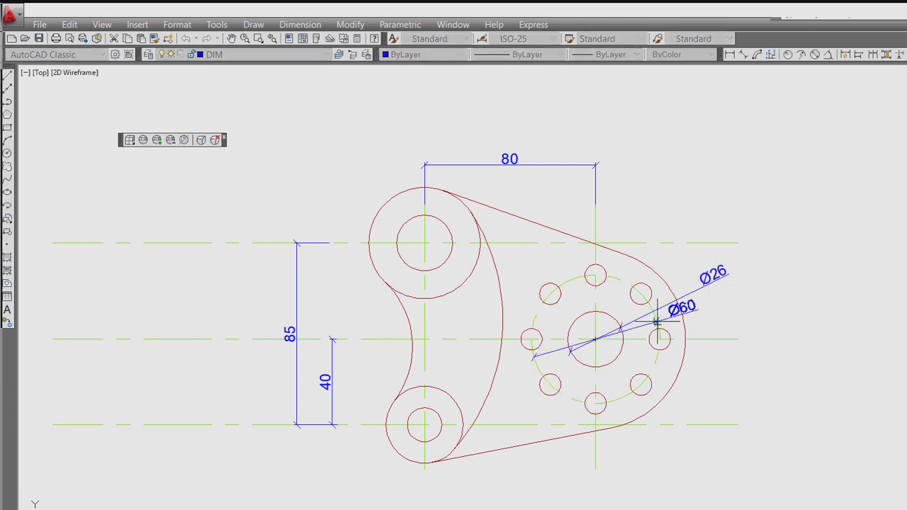
{"action": "left_click", "coordinate": [723, 305]}
{"action": "key", "text": "Return"}
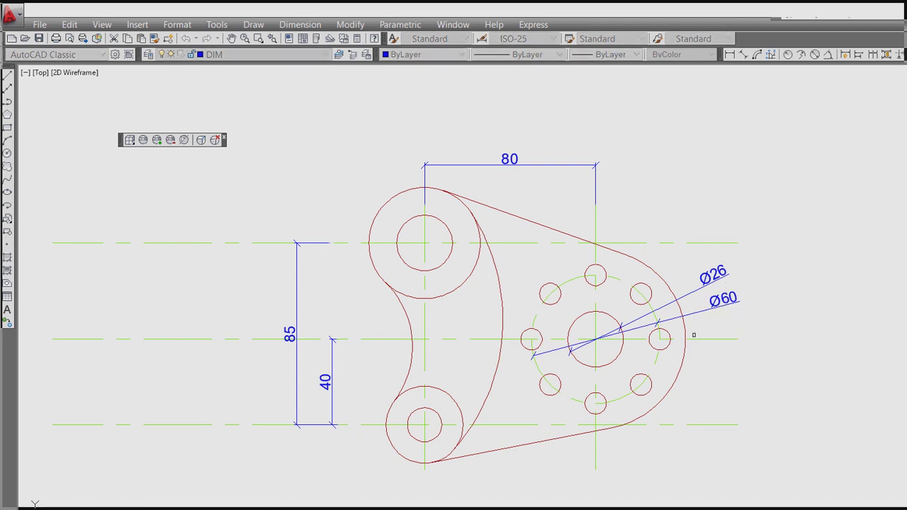
Step: Dimension the diameter of the upper-right pattern hole and add a jogged radius to the rounded end's outer arc, with both texts outside the outline
{"action": "left_click", "coordinate": [634, 300]}
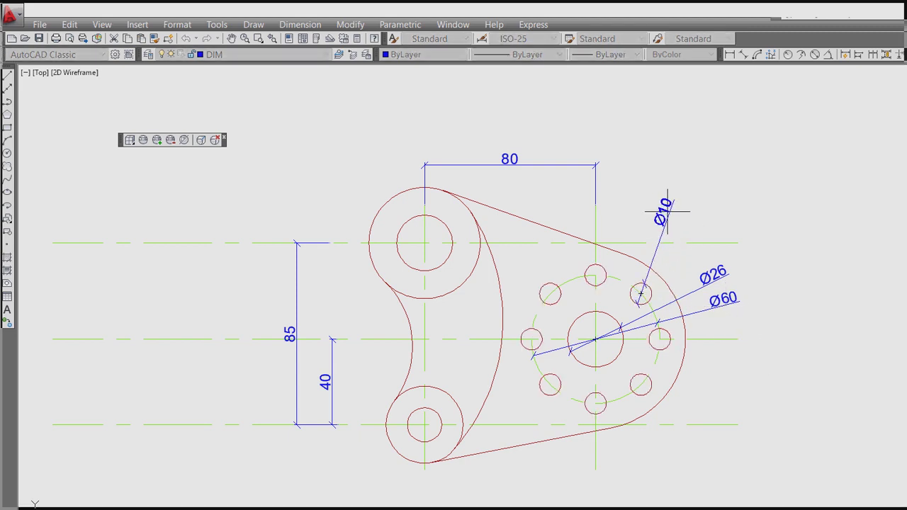
{"action": "left_click", "coordinate": [664, 195]}
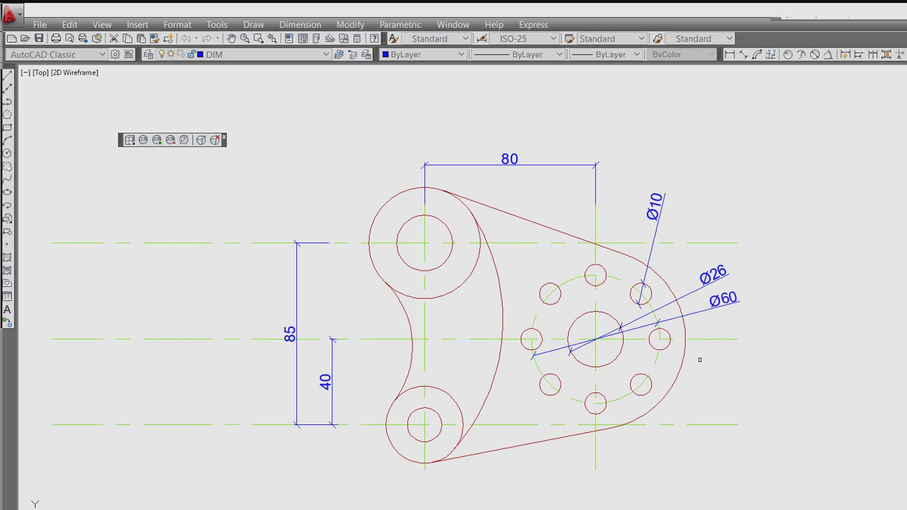
{"action": "key", "text": "Return"}
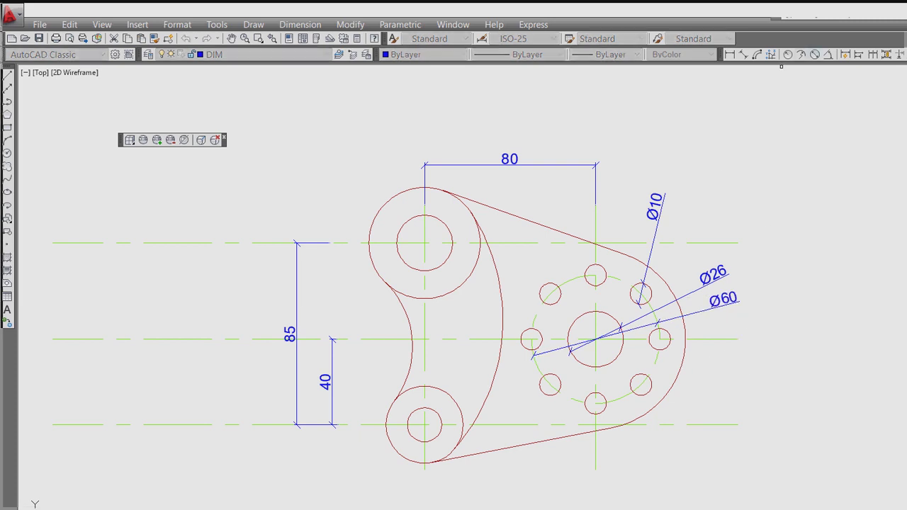
{"action": "left_click", "coordinate": [687, 354]}
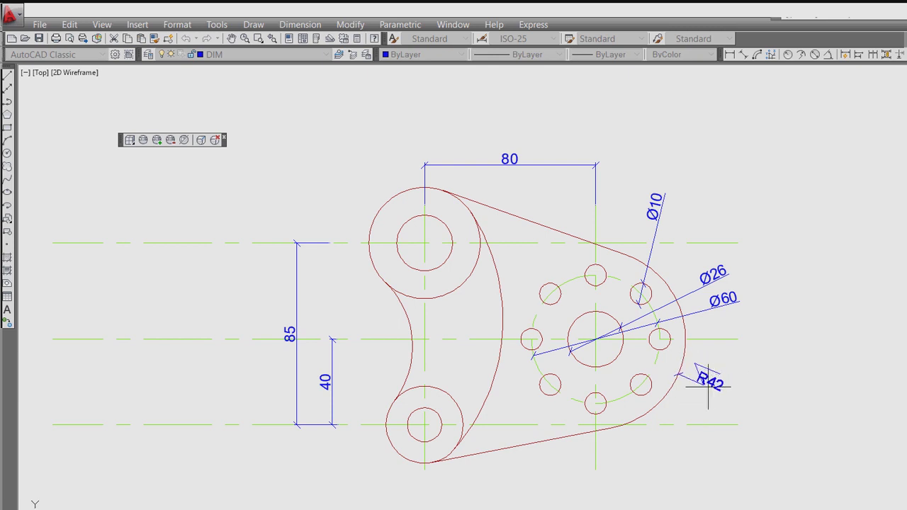
{"action": "left_click", "coordinate": [716, 386]}
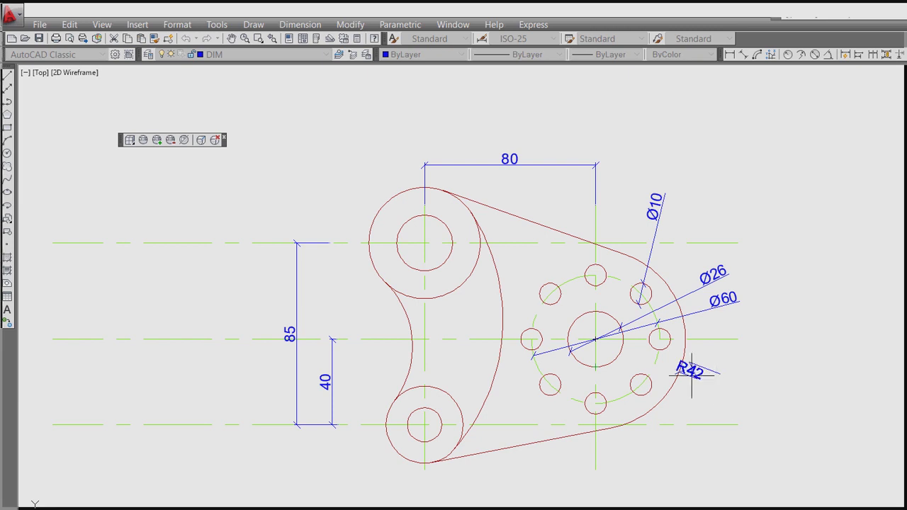
{"action": "left_click", "coordinate": [712, 383]}
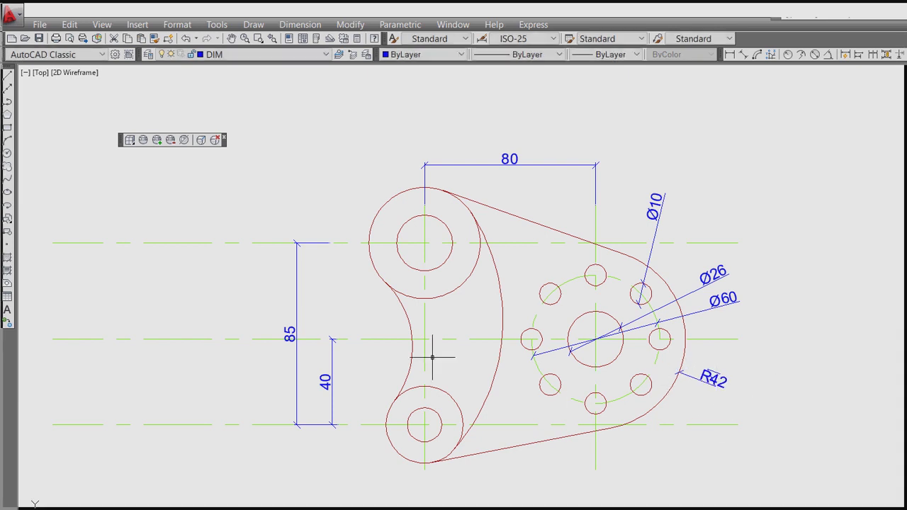
Step: Add jogged radius dimensions to the plate's concave edge and to the long convex arc joining the upper and lower bosses
{"action": "left_click", "coordinate": [411, 336]}
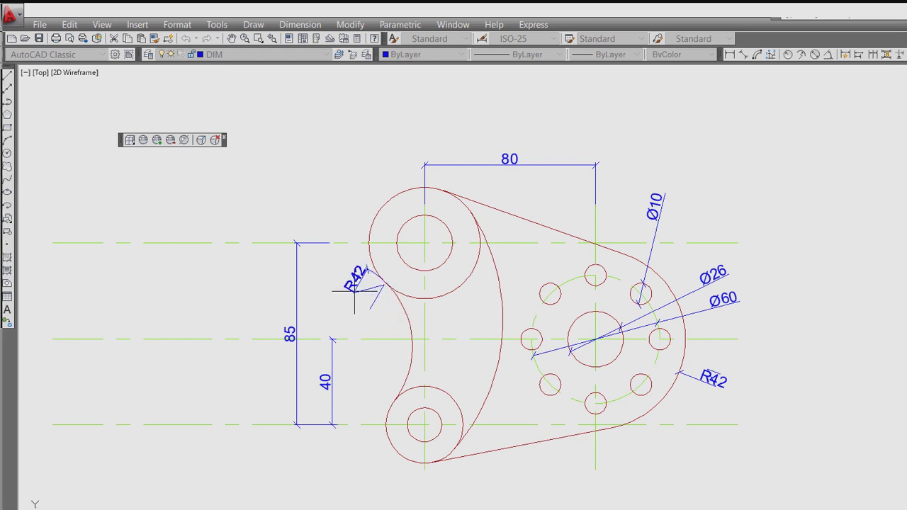
{"action": "left_click", "coordinate": [337, 310]}
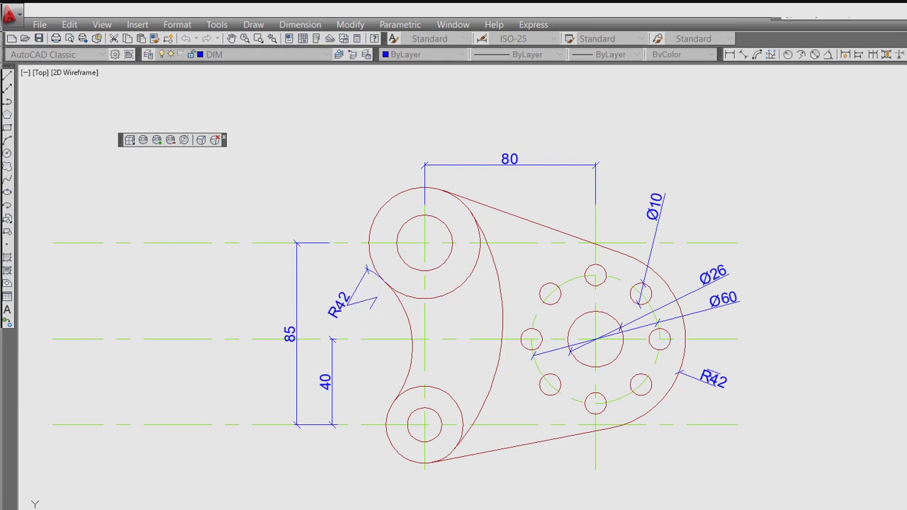
{"action": "key", "text": "Return"}
{"action": "left_click", "coordinate": [502, 307]}
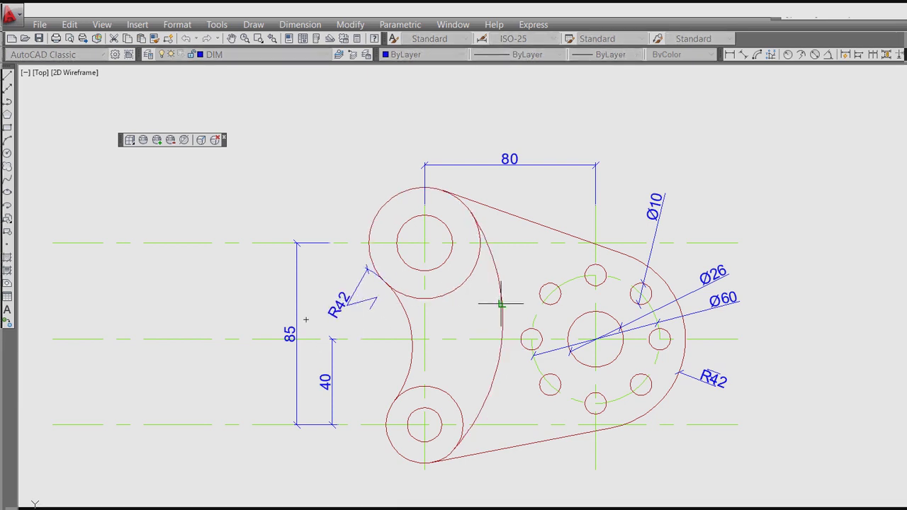
{"action": "left_click", "coordinate": [501, 304]}
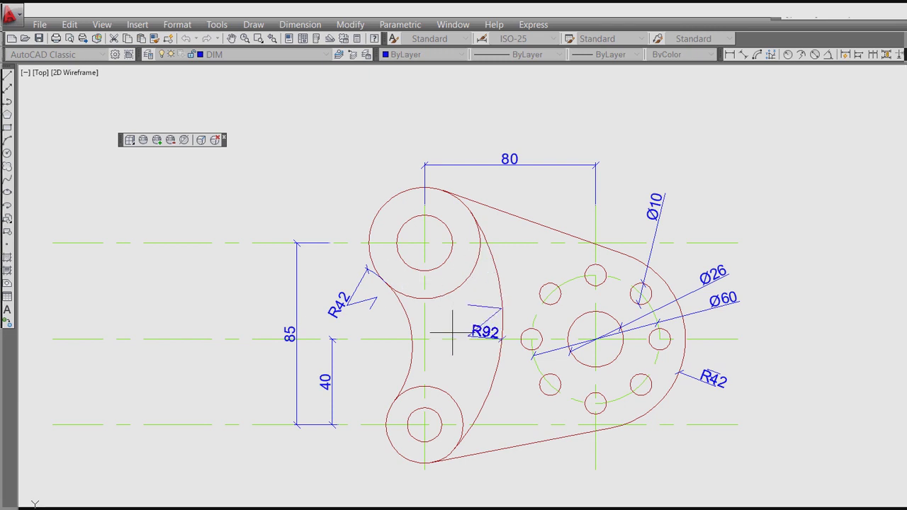
{"action": "left_click", "coordinate": [454, 327]}
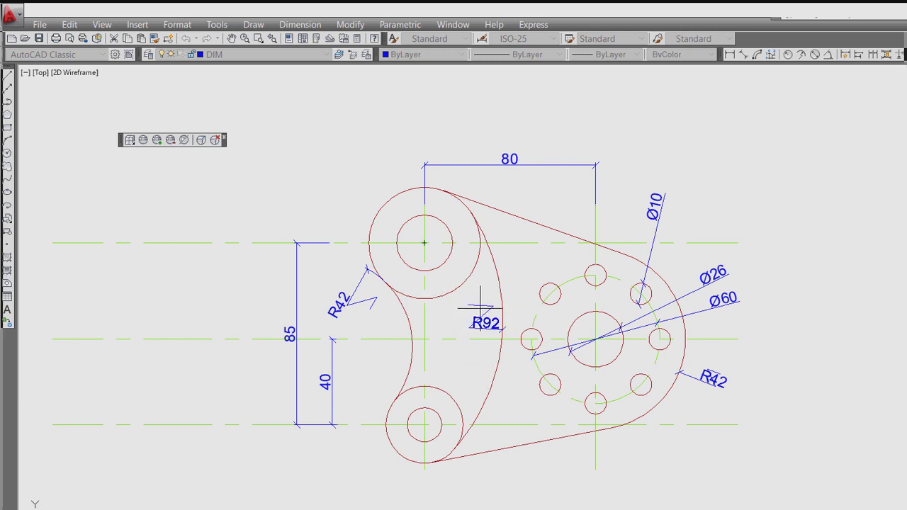
{"action": "left_click", "coordinate": [454, 312]}
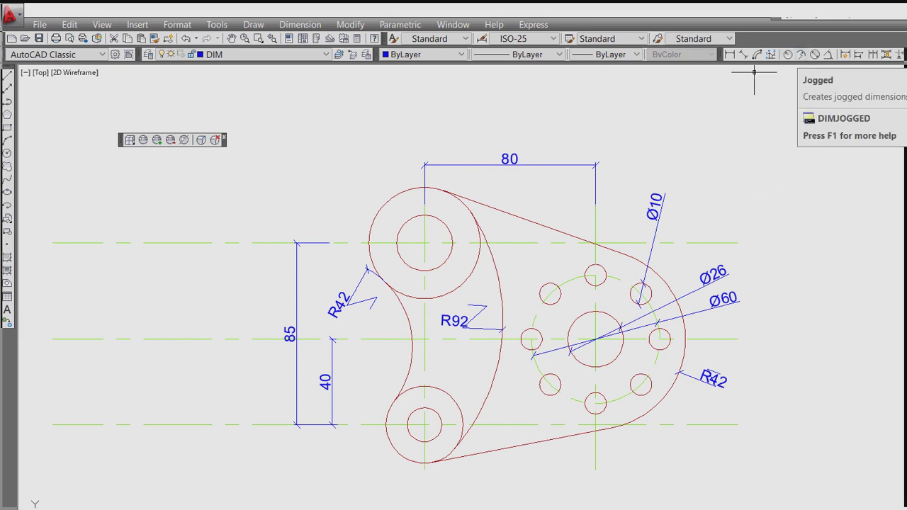
Step: Add diameter dimensions to the lower boss's outer circle and its hole, placing both texts below the boss on opposite sides
{"action": "left_click", "coordinate": [815, 54]}
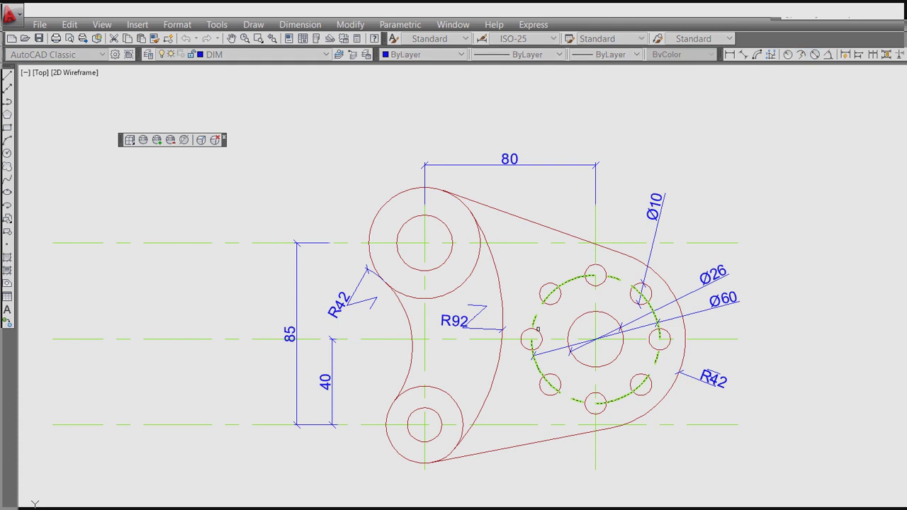
{"action": "left_click", "coordinate": [458, 399]}
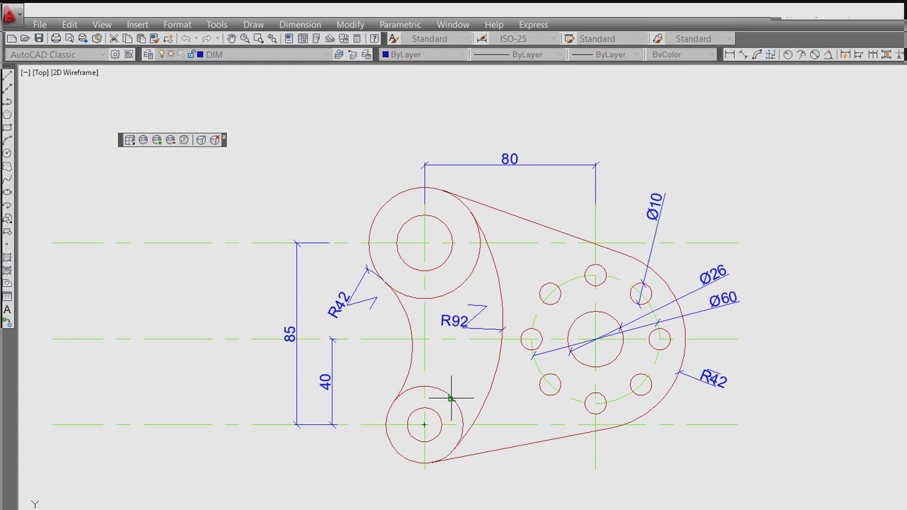
{"action": "left_click", "coordinate": [356, 478]}
{"action": "key", "text": "Return"}
{"action": "left_click", "coordinate": [435, 437]}
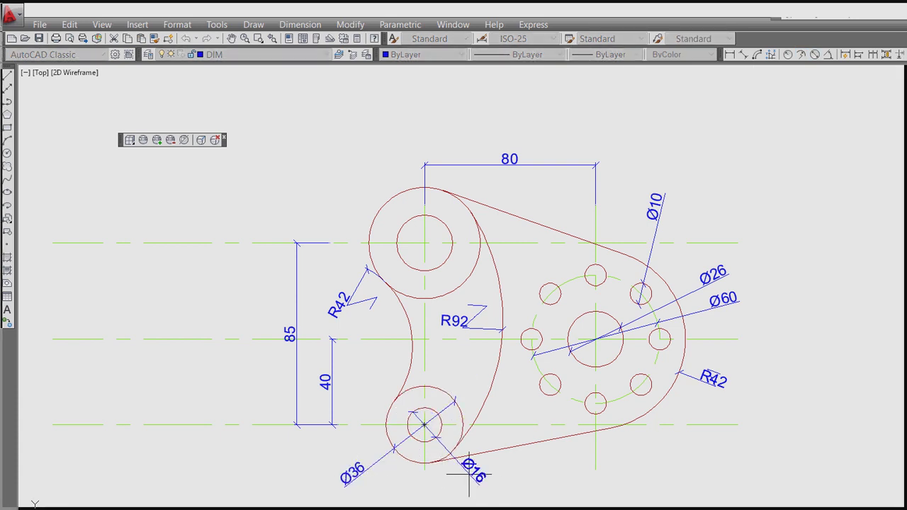
{"action": "left_click", "coordinate": [474, 487]}
Step: Add diameter dimensions to the upper boss's hole and outer circle, placing both texts outside its upper-left edge
{"action": "key", "text": "Return"}
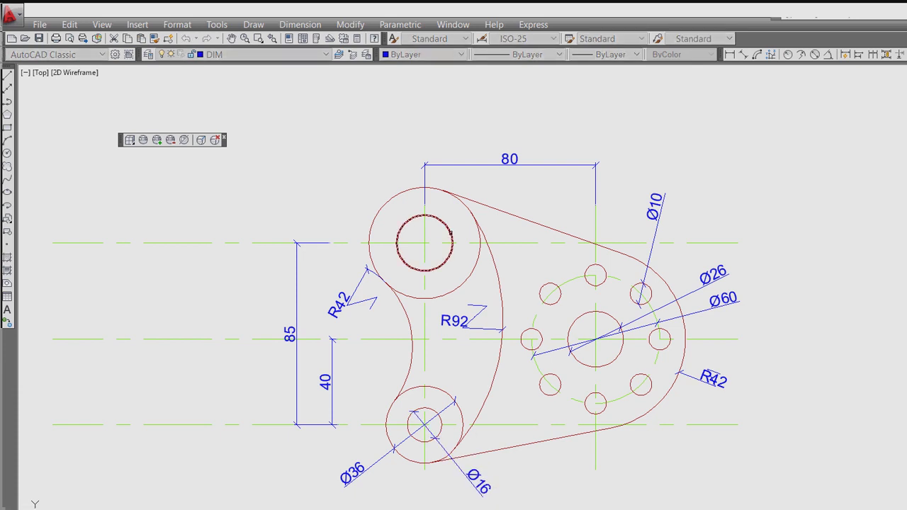
{"action": "left_click", "coordinate": [451, 234]}
{"action": "left_click", "coordinate": [338, 172]}
{"action": "key", "text": "Return"}
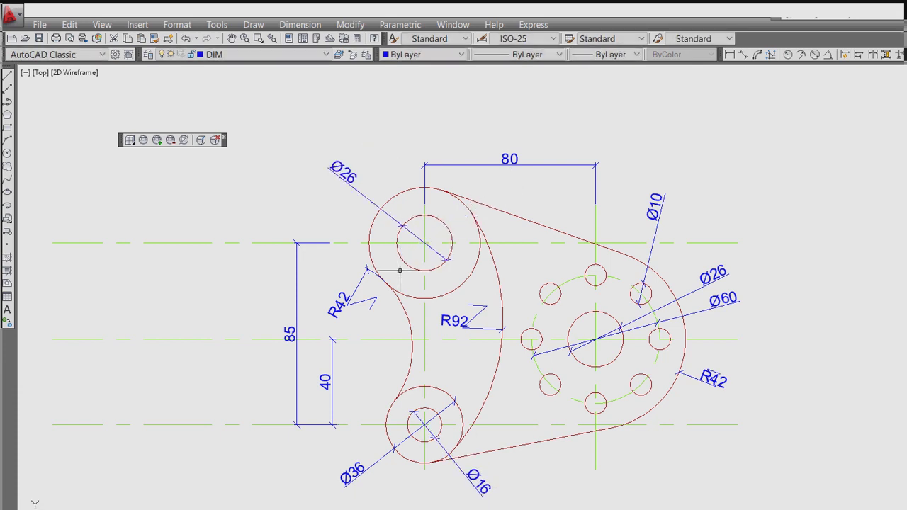
{"action": "left_click", "coordinate": [378, 273]}
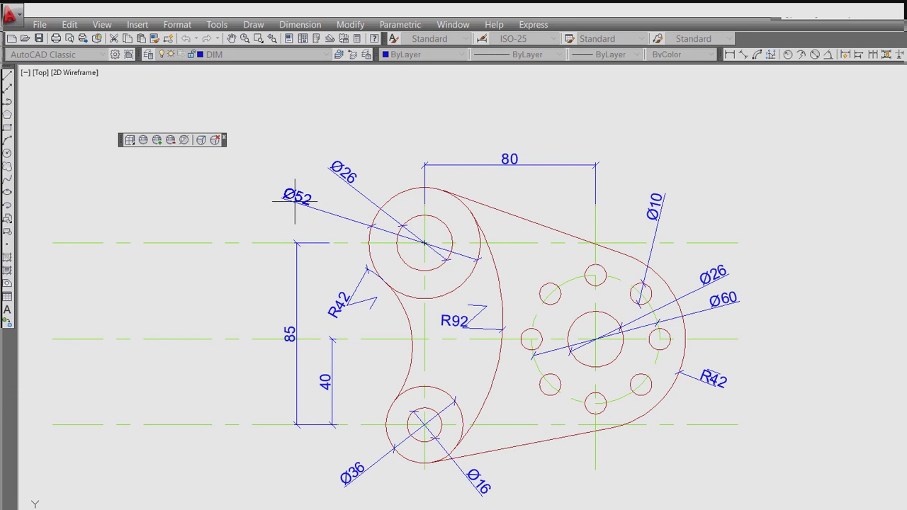
{"action": "left_click", "coordinate": [294, 200]}
{"action": "scroll", "coordinate": [535, 325], "scroll_direction": "down", "scroll_amount": 4}
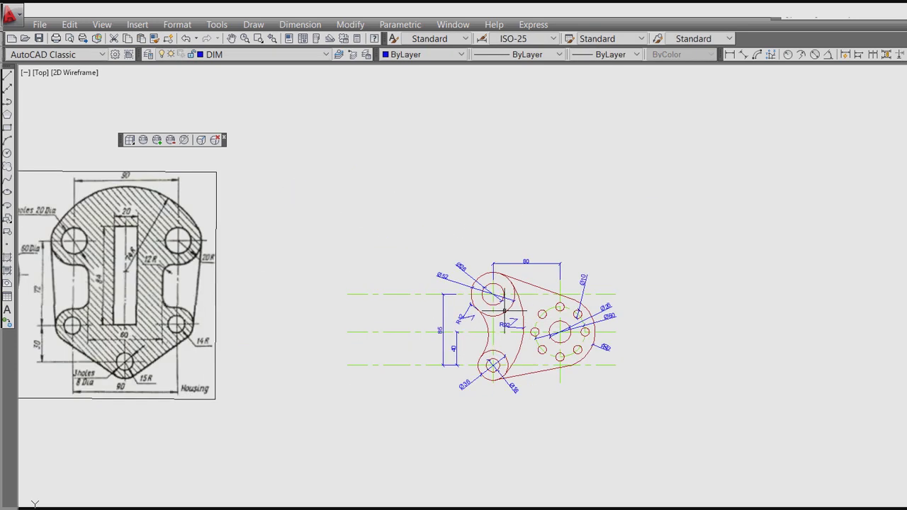
{"action": "scroll", "coordinate": [531, 318], "scroll_direction": "up", "scroll_amount": 4}
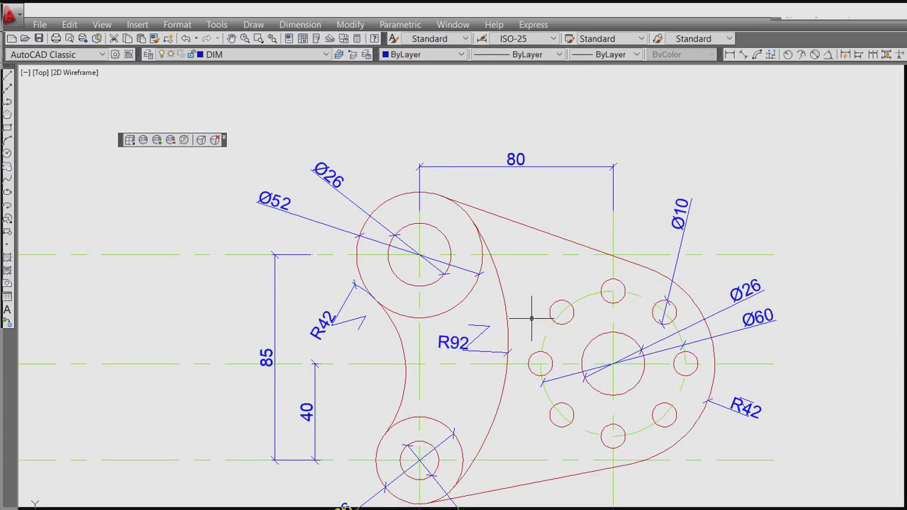
{"action": "scroll", "coordinate": [531, 318], "scroll_direction": "down", "scroll_amount": 4}
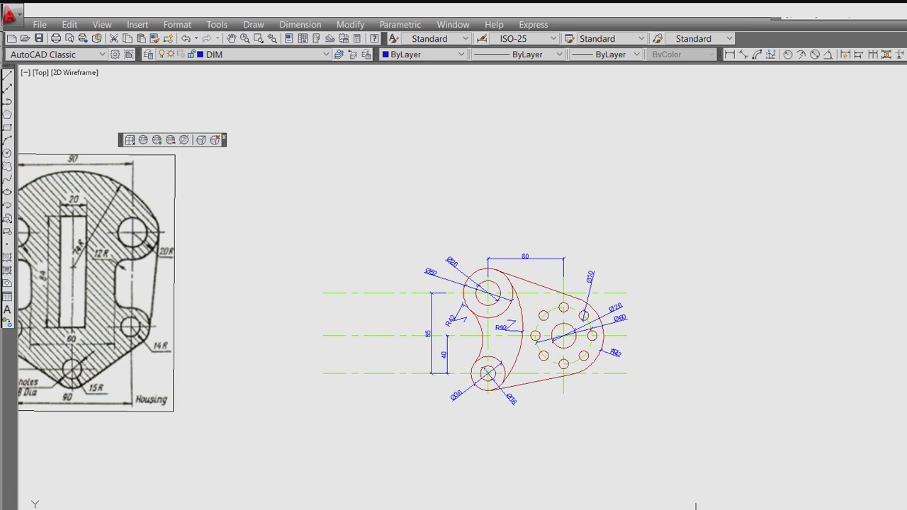